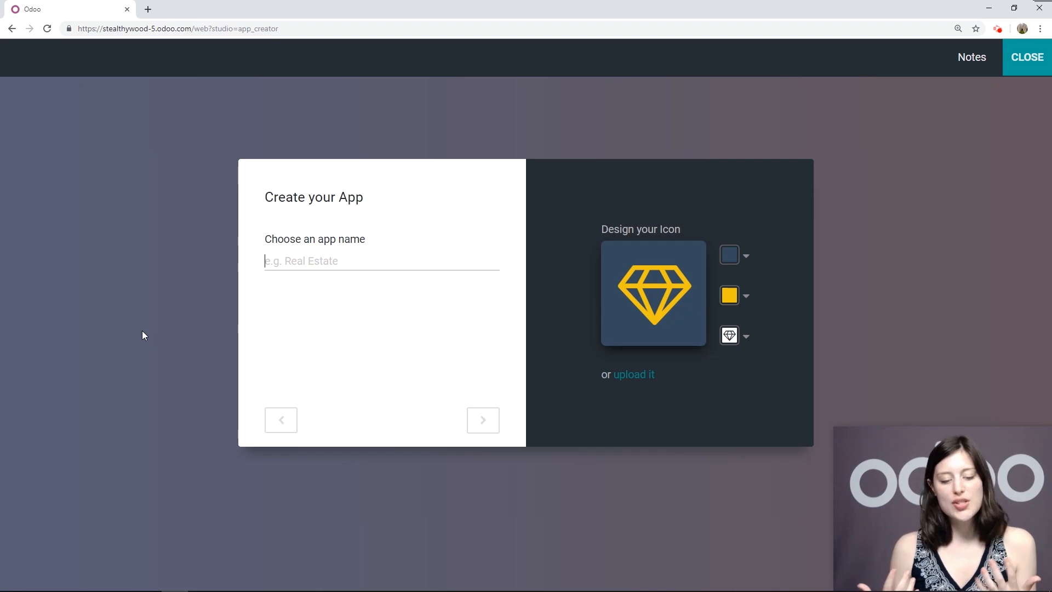
Name the app Secure Places and give its icon a slate blue background
text(Secure Places)
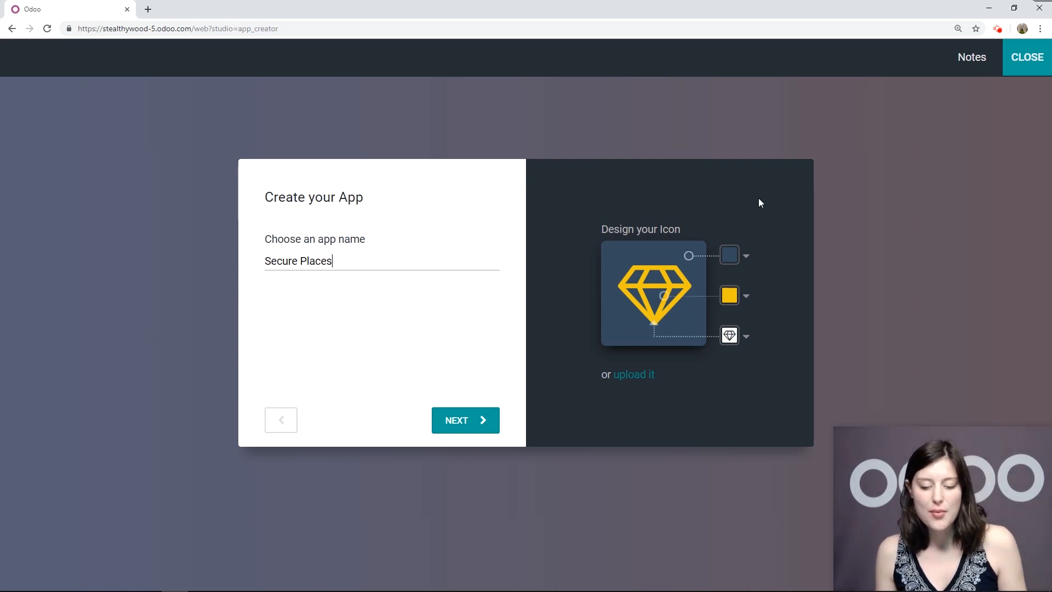
click(730, 261)
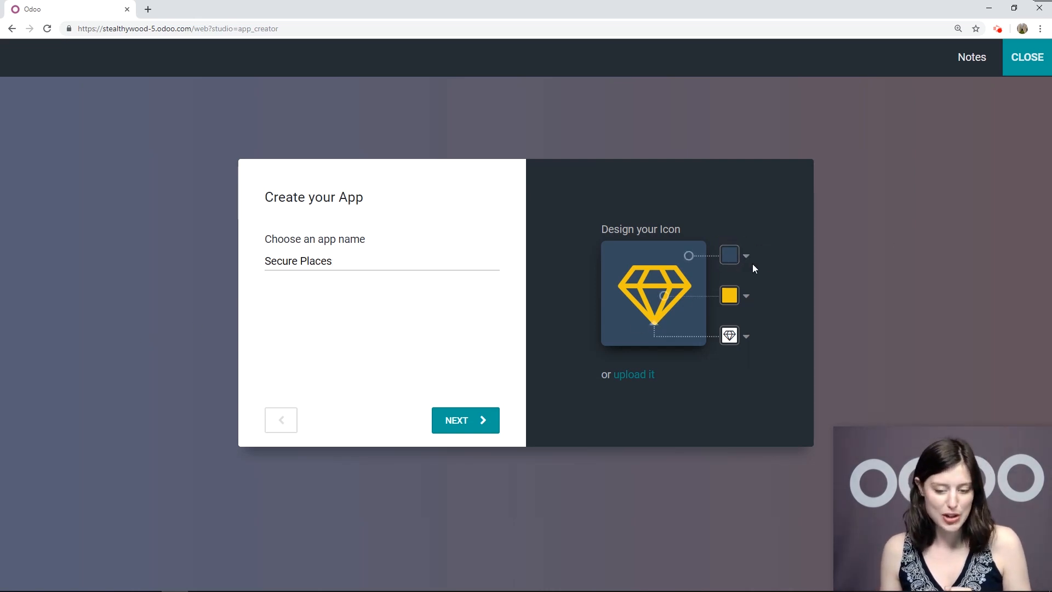
click(746, 255)
click(920, 265)
Make the app icon a purple house symbol and continue to the menu step
click(747, 296)
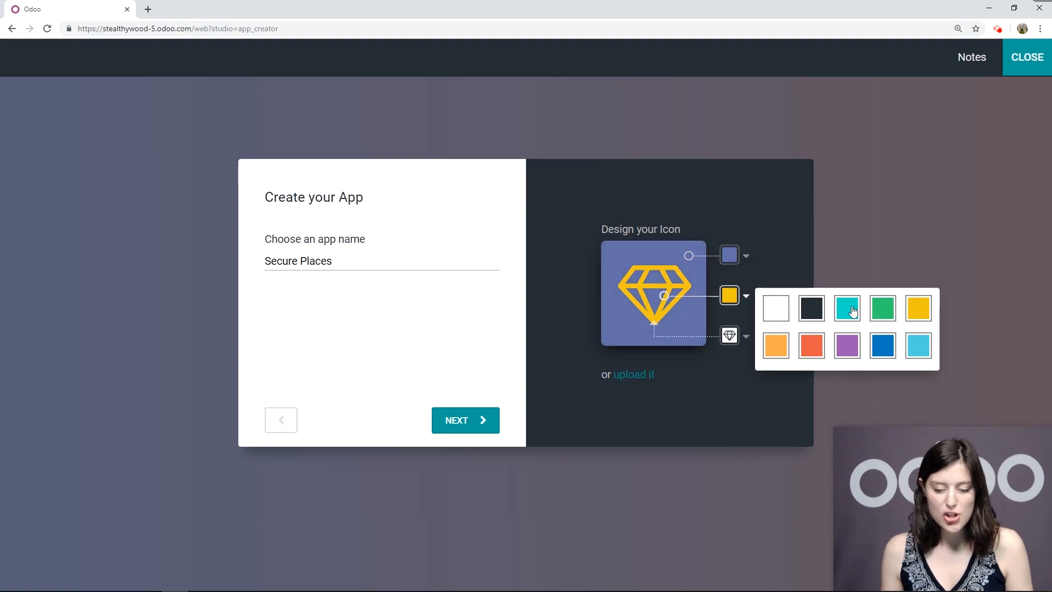
click(847, 345)
click(732, 337)
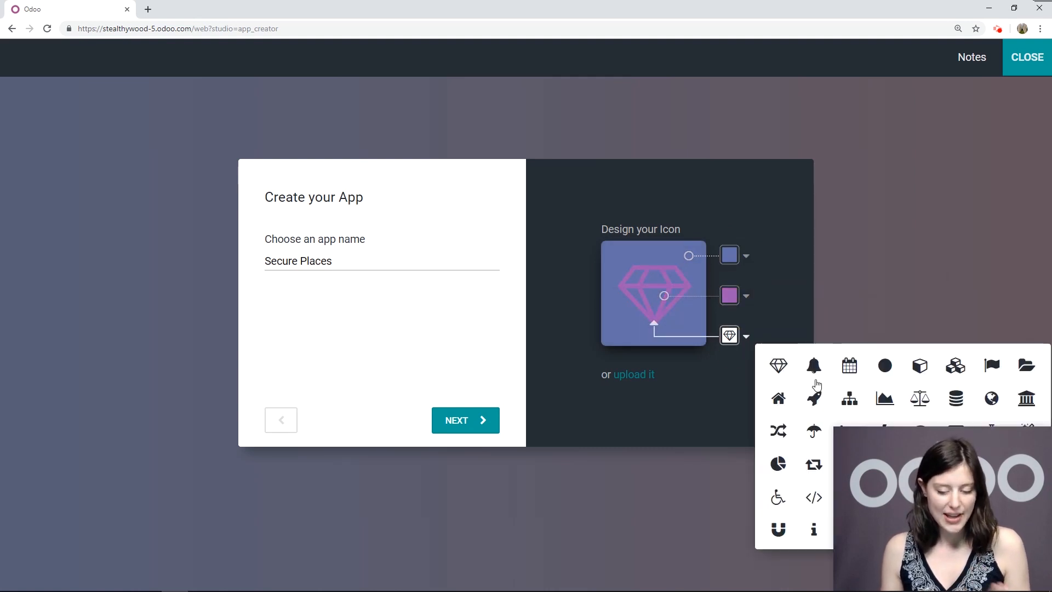
click(778, 398)
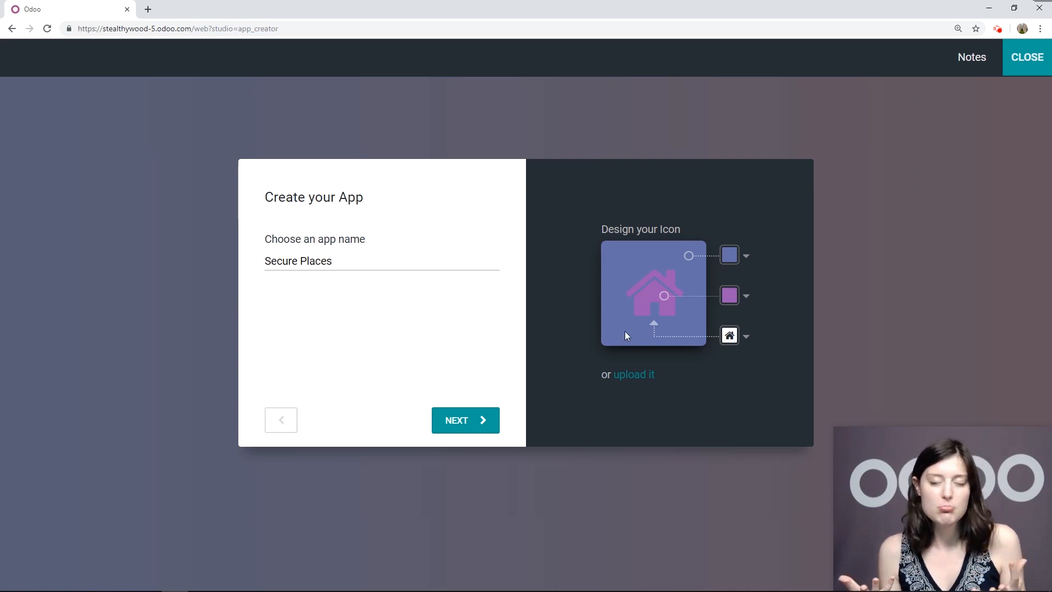
click(473, 433)
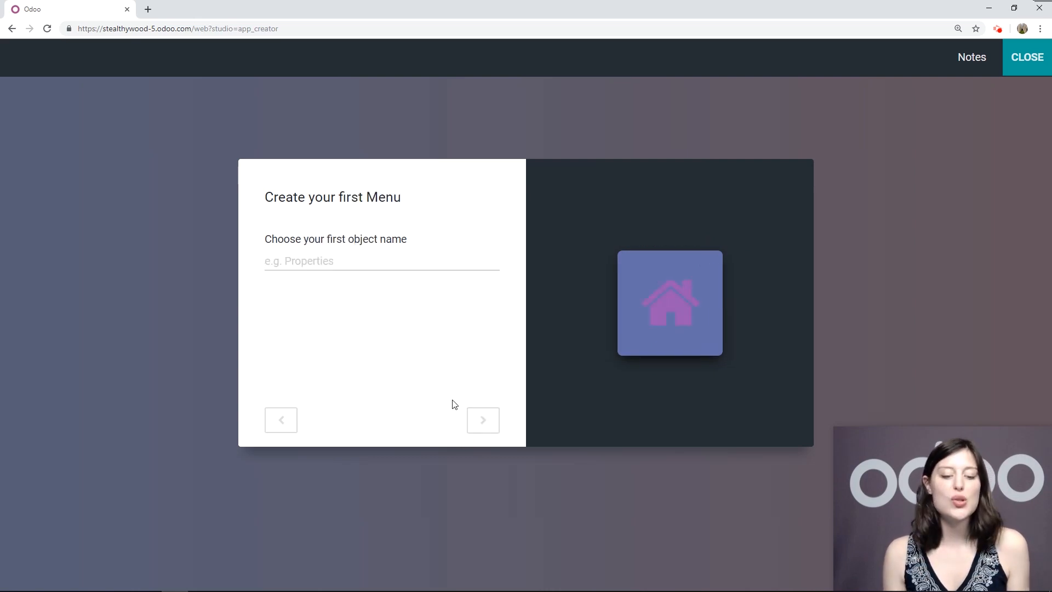
Name the first object Places and create the Secure Places app
text(Places)
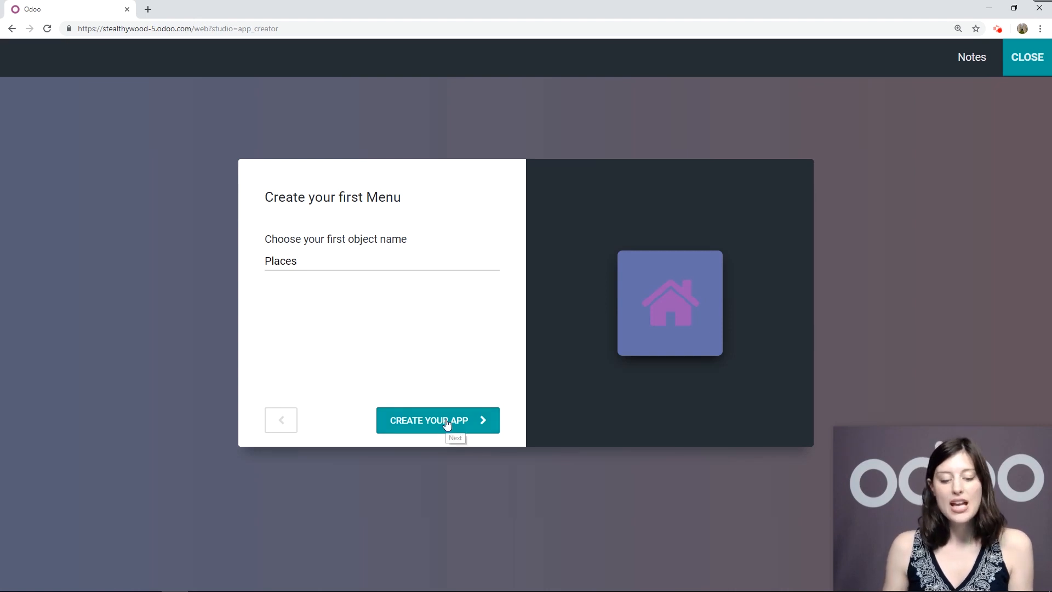
click(476, 428)
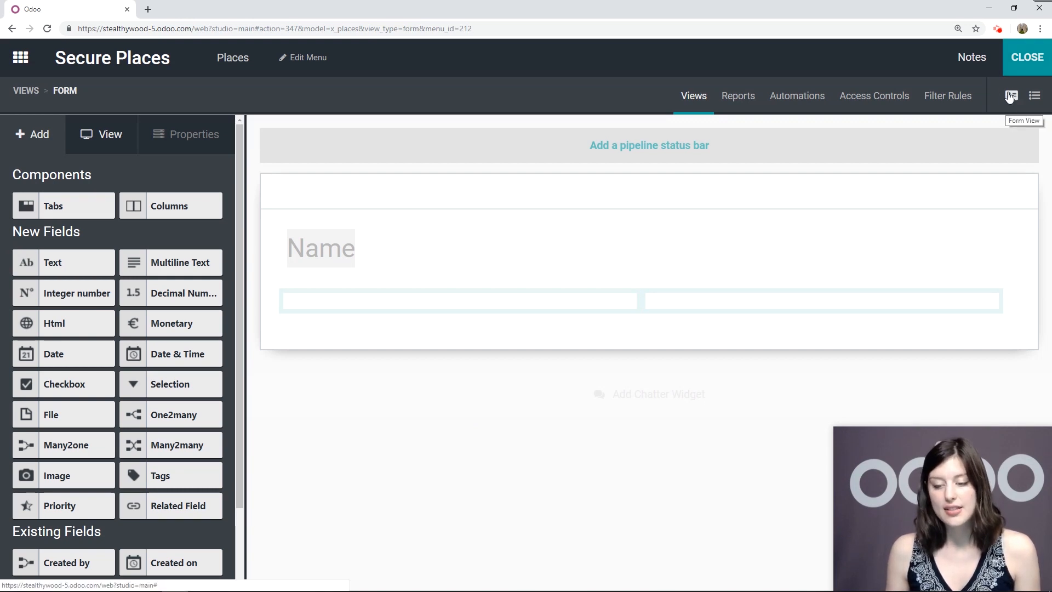
Relabel the form's Name field as Secure Place Name
click(29, 93)
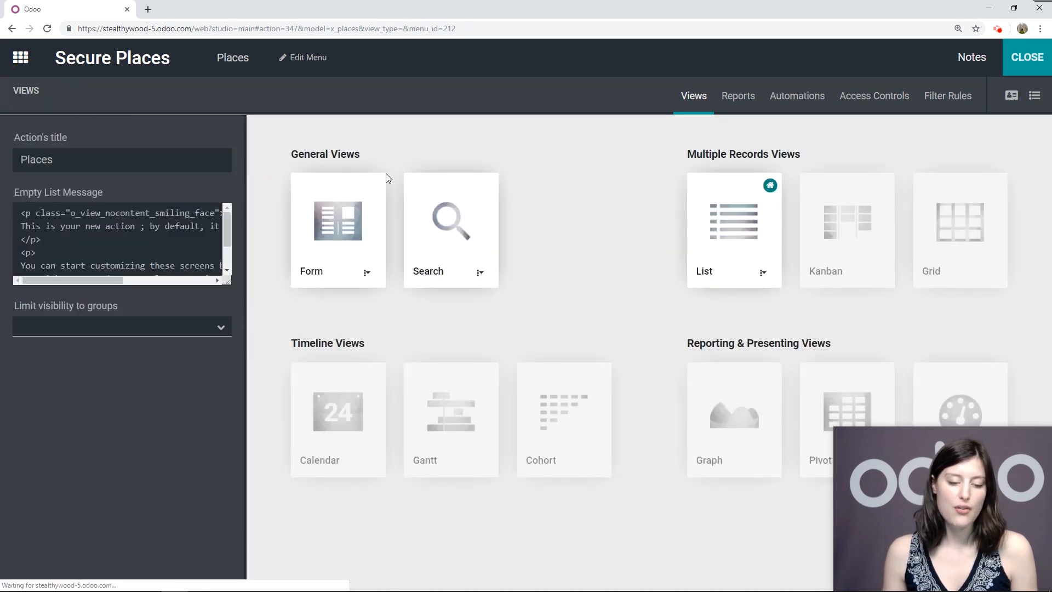
click(344, 226)
click(318, 251)
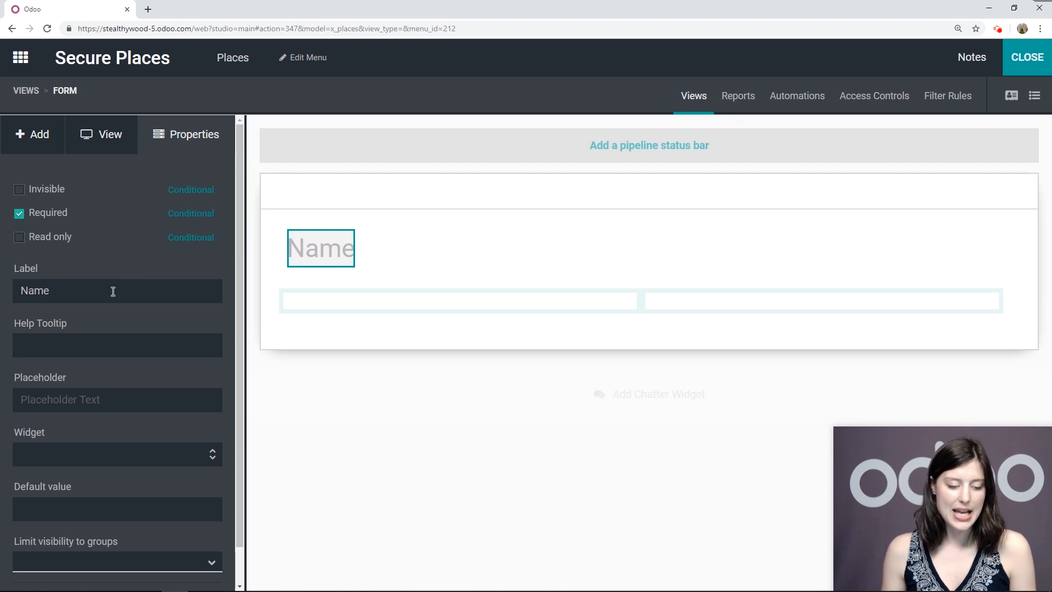
click(129, 296)
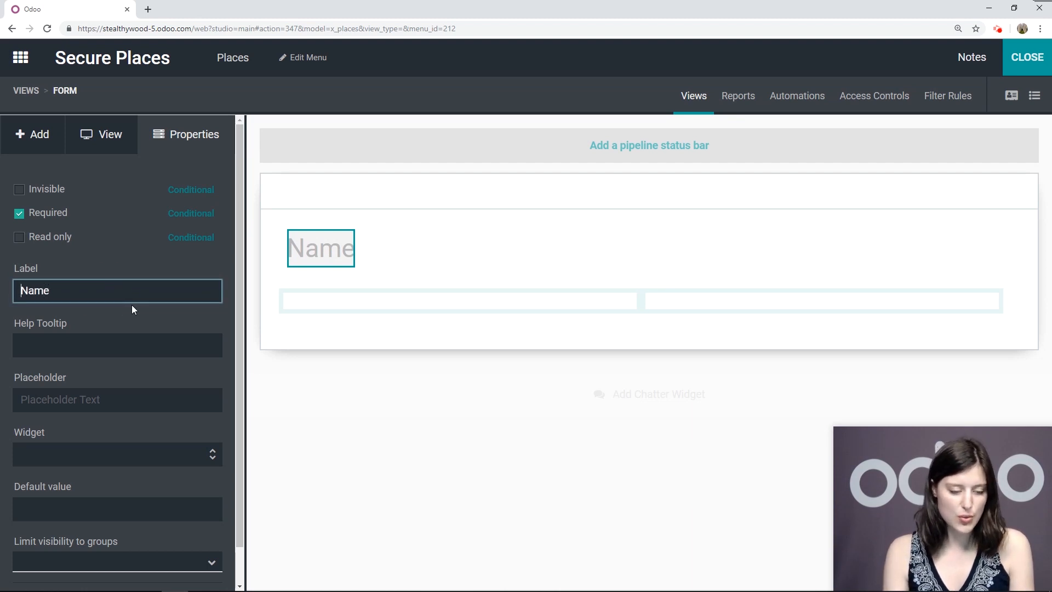
text(Secure Place)
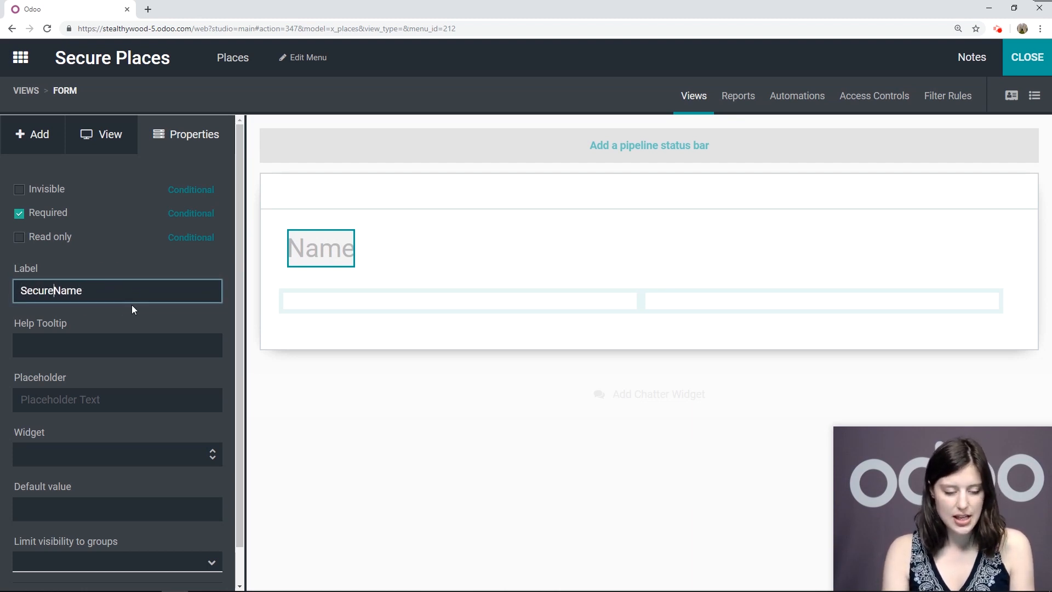
click(70, 407)
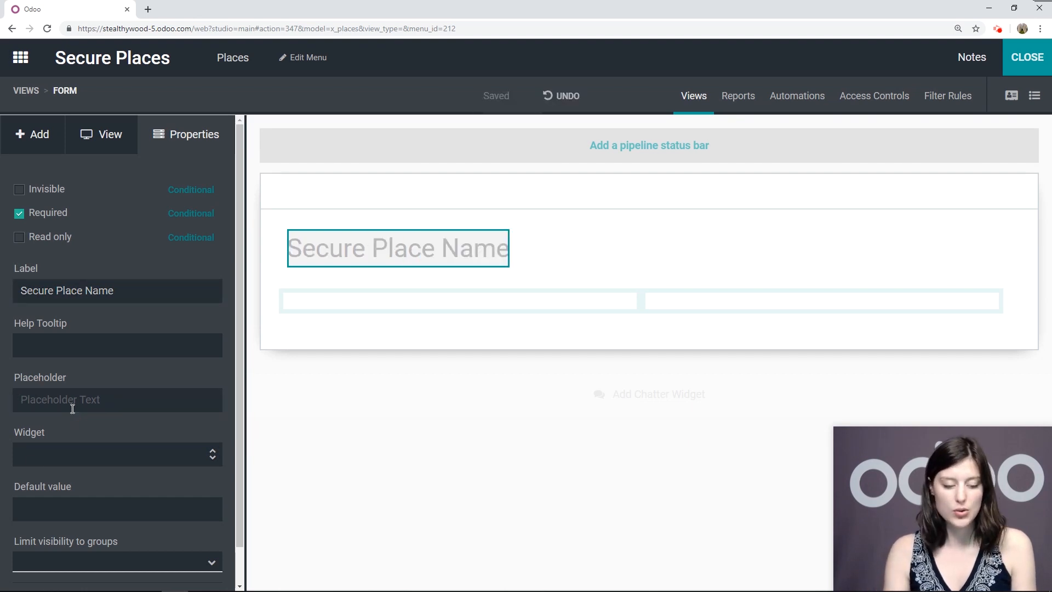
Give the field the placeholder text Secure Place Name
click(71, 394)
text(Secu)
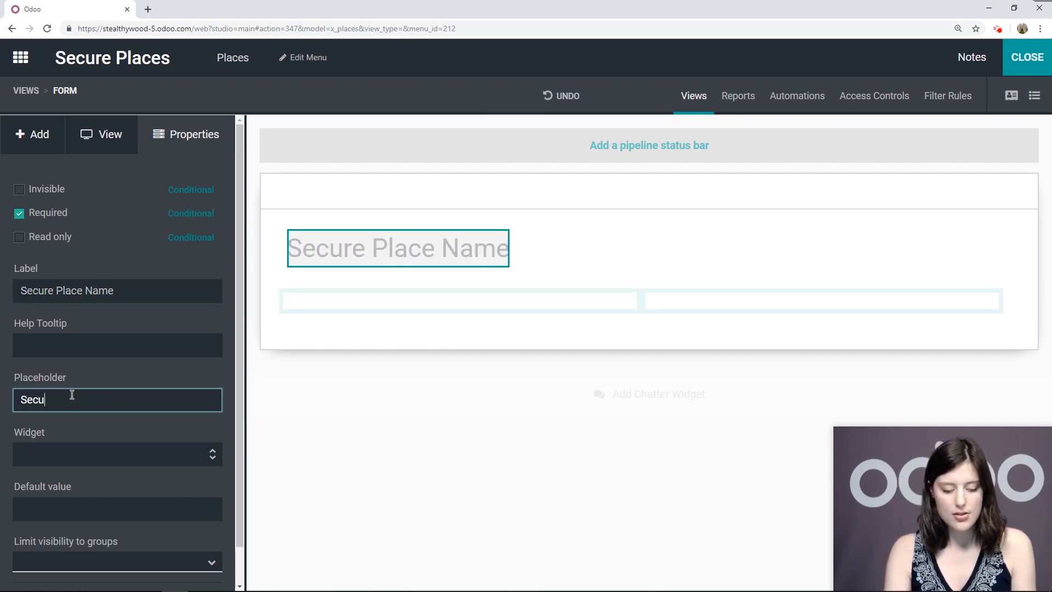
text(re Place Name)
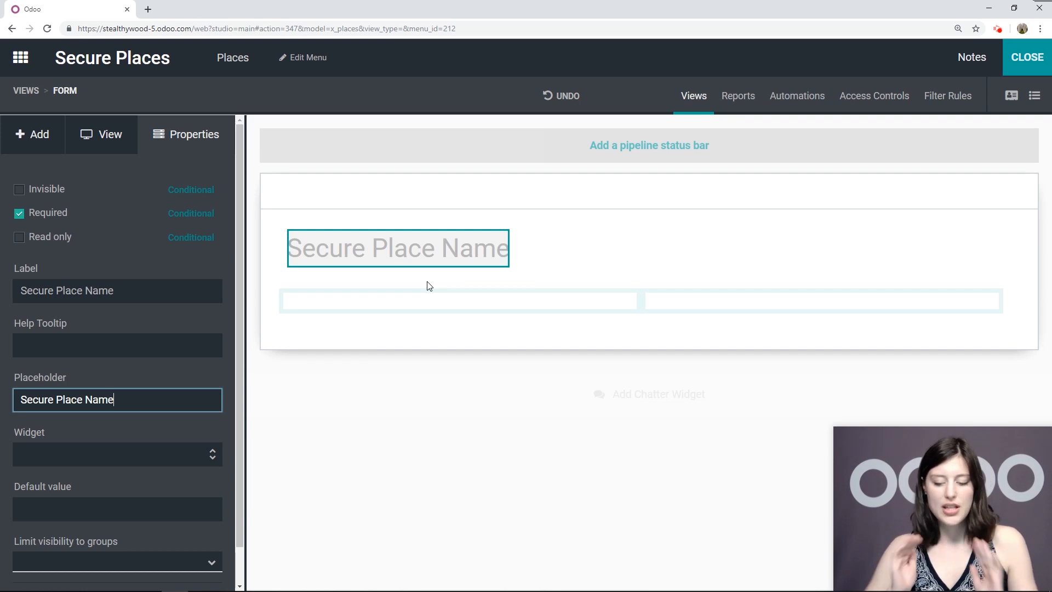
click(31, 134)
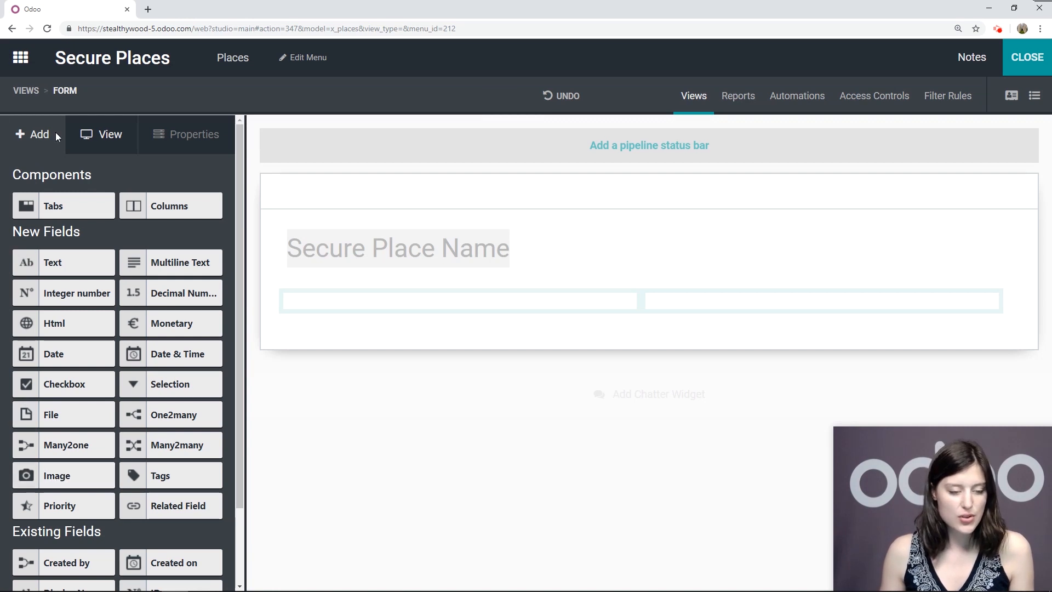
Add an image field to the form's right column labelled Picture
drag(69, 480, 783, 317)
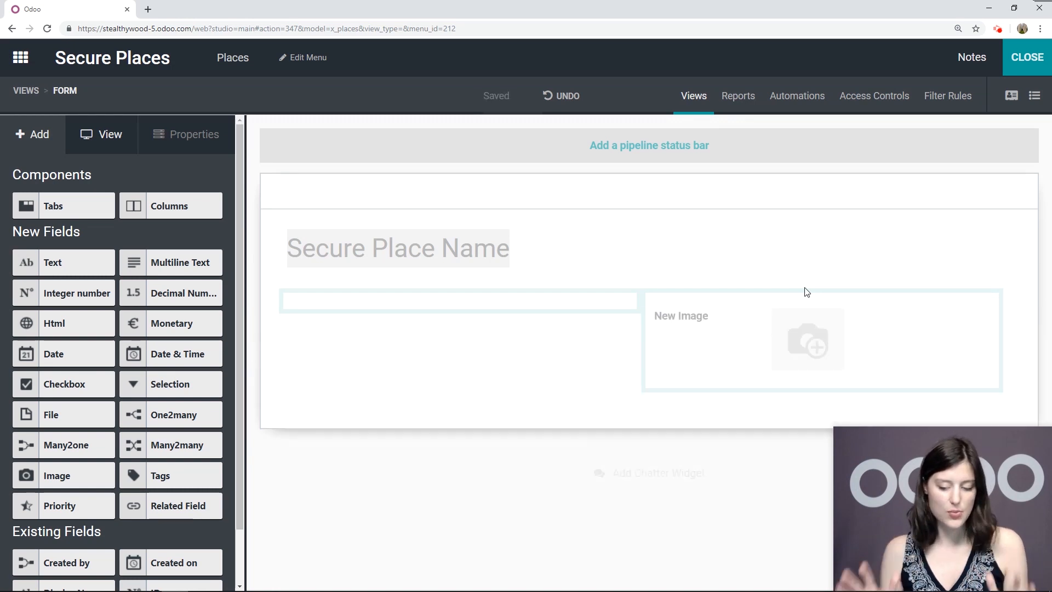
click(681, 333)
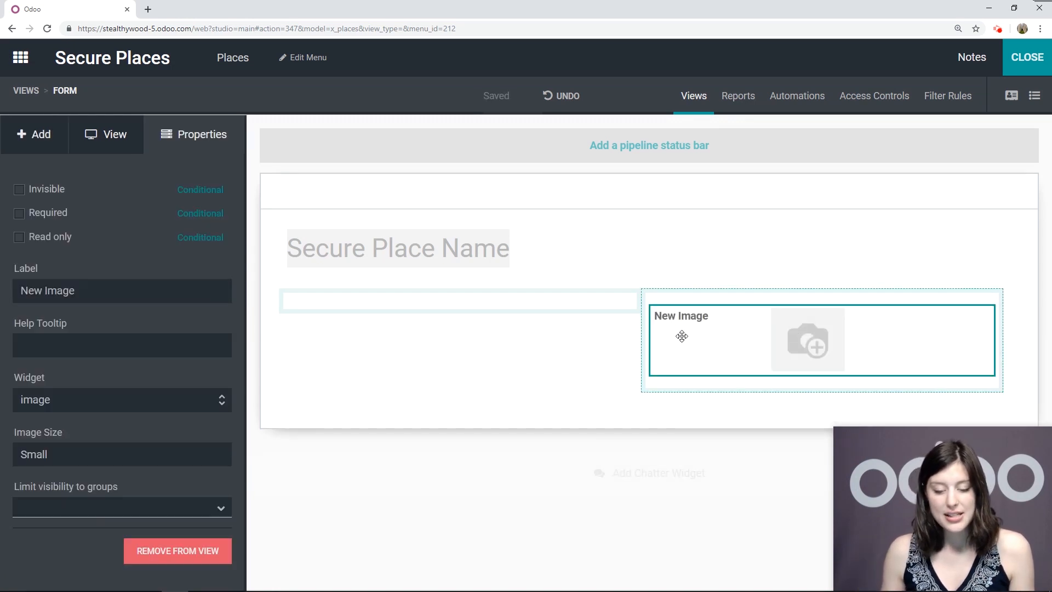
triple_click(62, 286)
text(Picture)
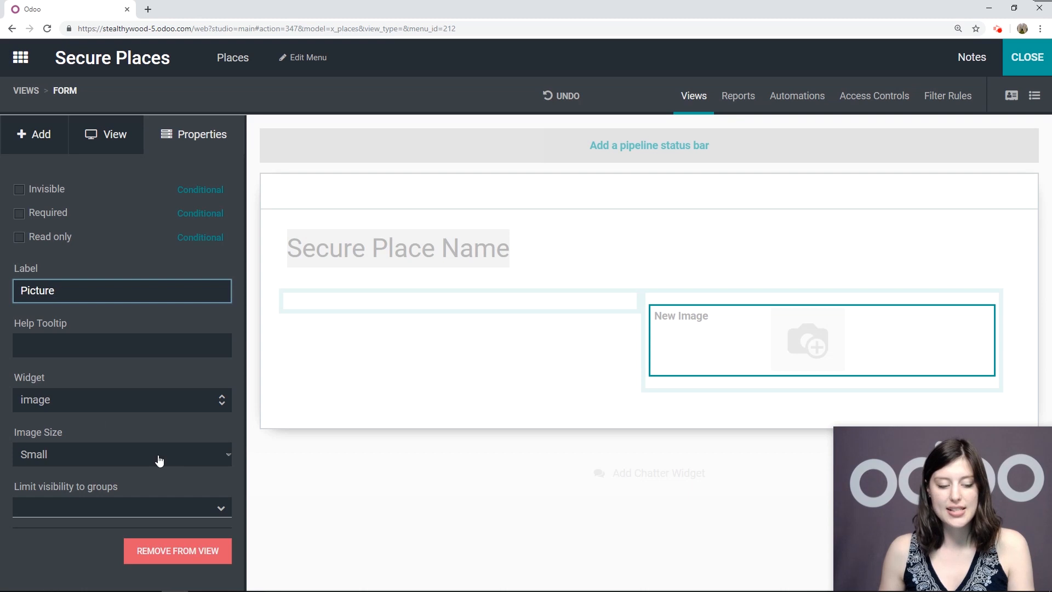
key(Return)
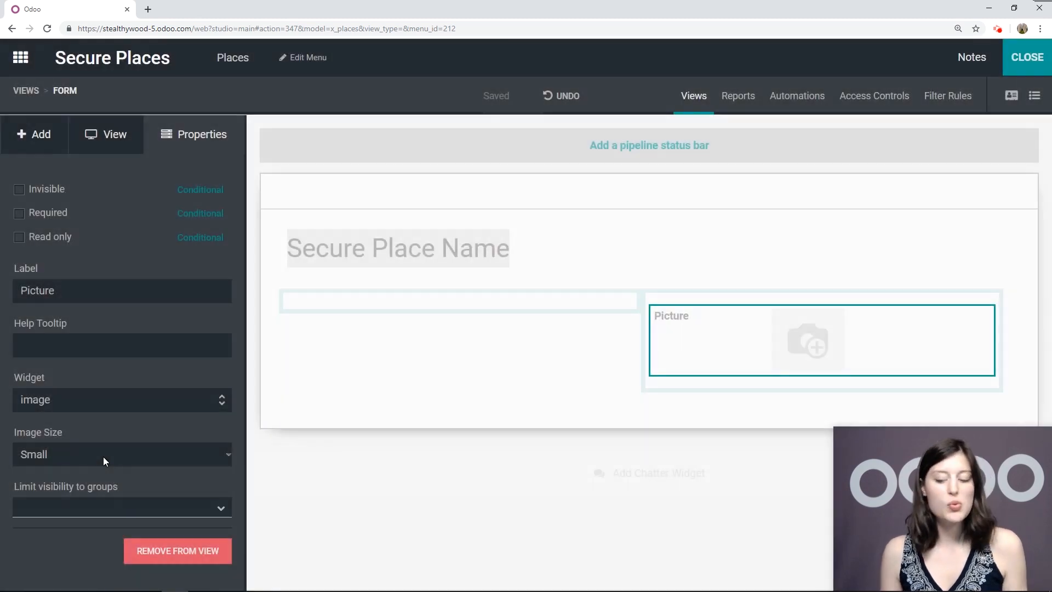
Set the Picture image size to Medium and drop a selection field into the left column
click(105, 462)
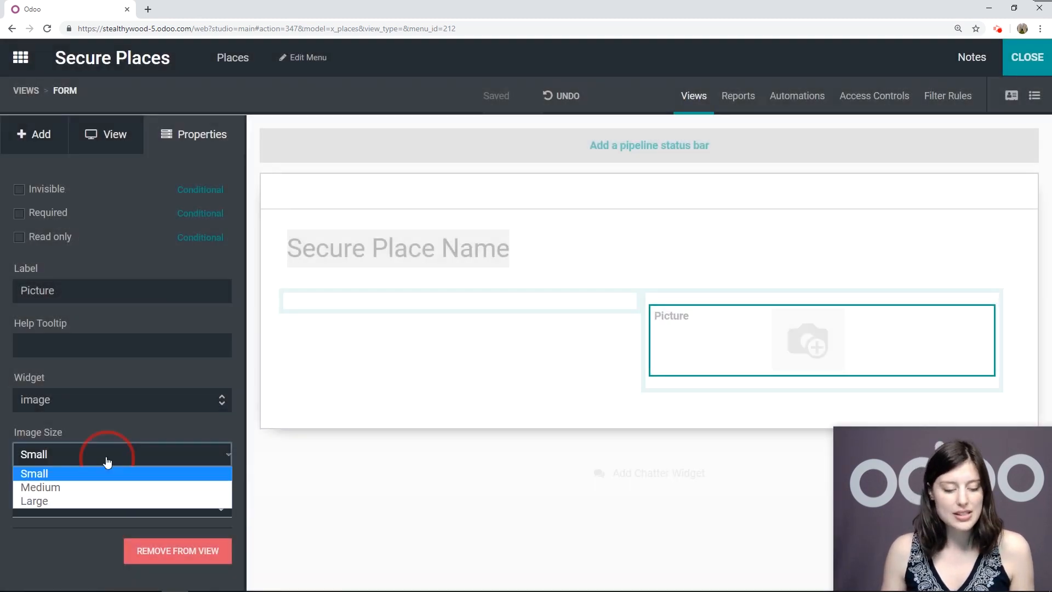
click(47, 486)
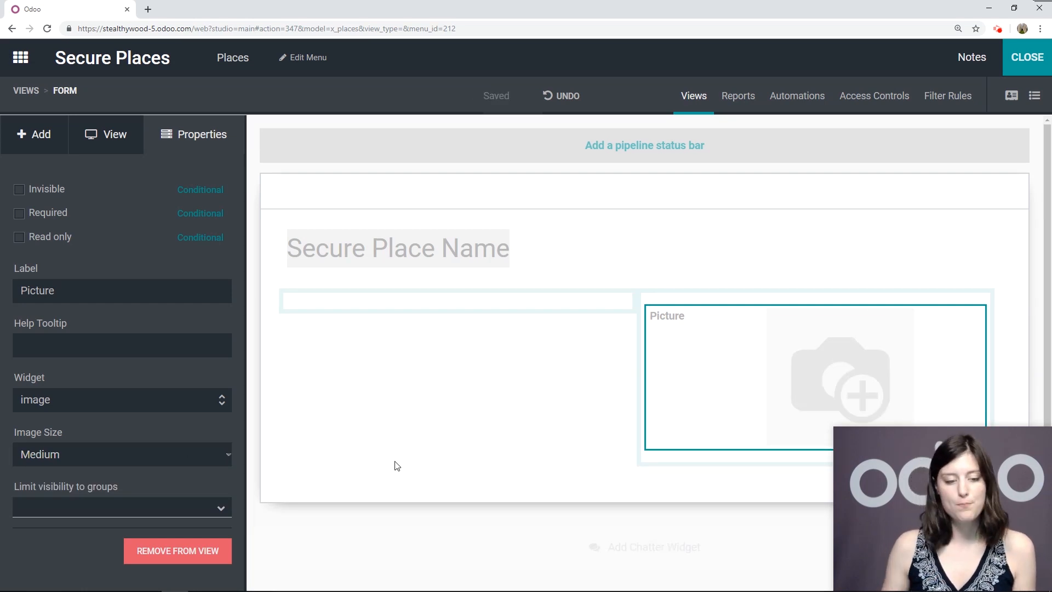
click(48, 137)
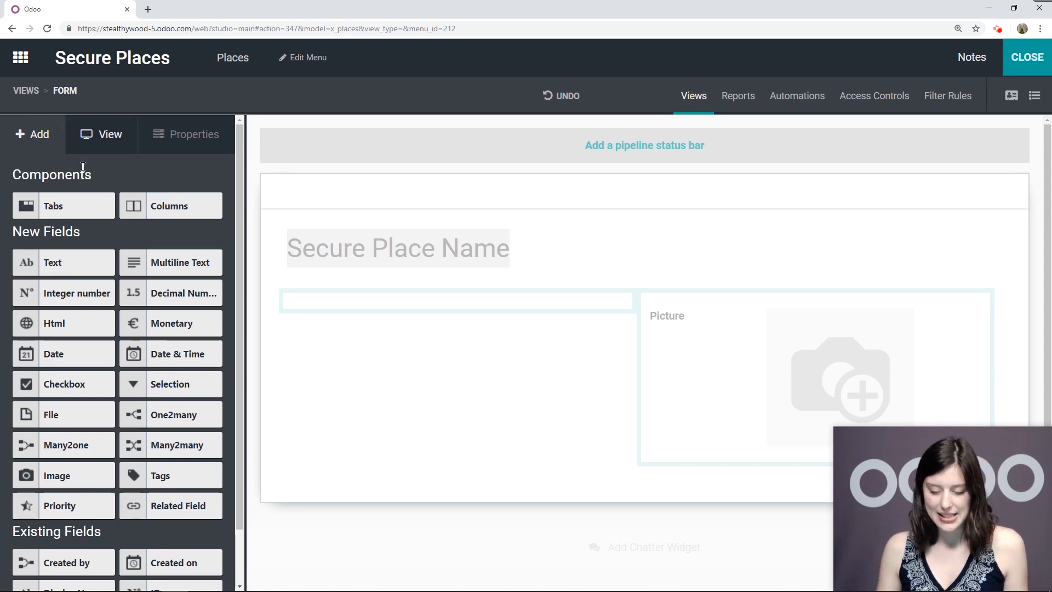
drag(175, 388, 384, 302)
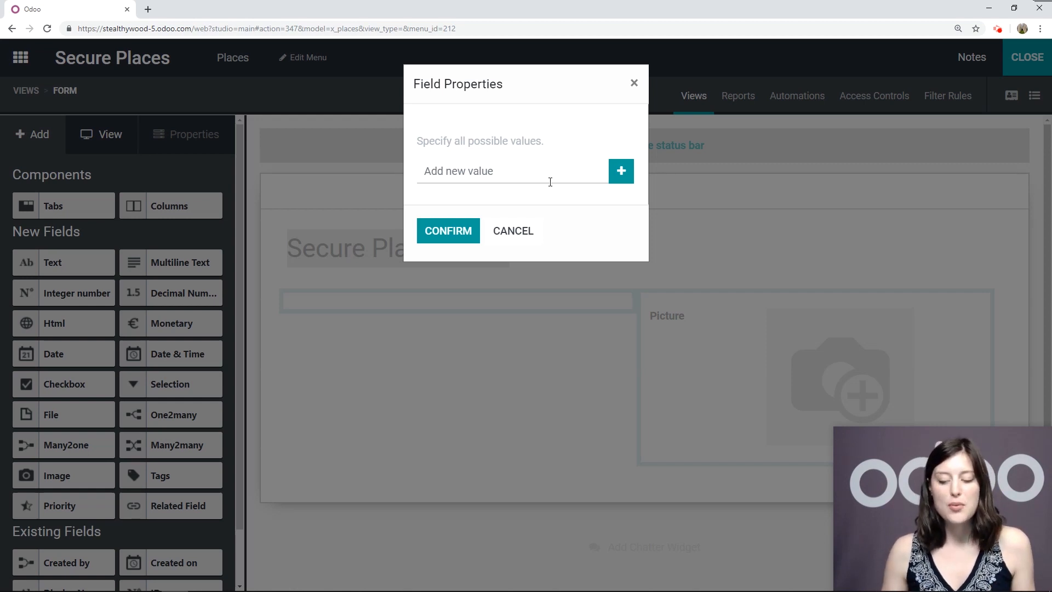
Enter the selection values Meeting Room, Apartment, House, Garden and Parking Lot
click(550, 182)
text(Meeting Place)
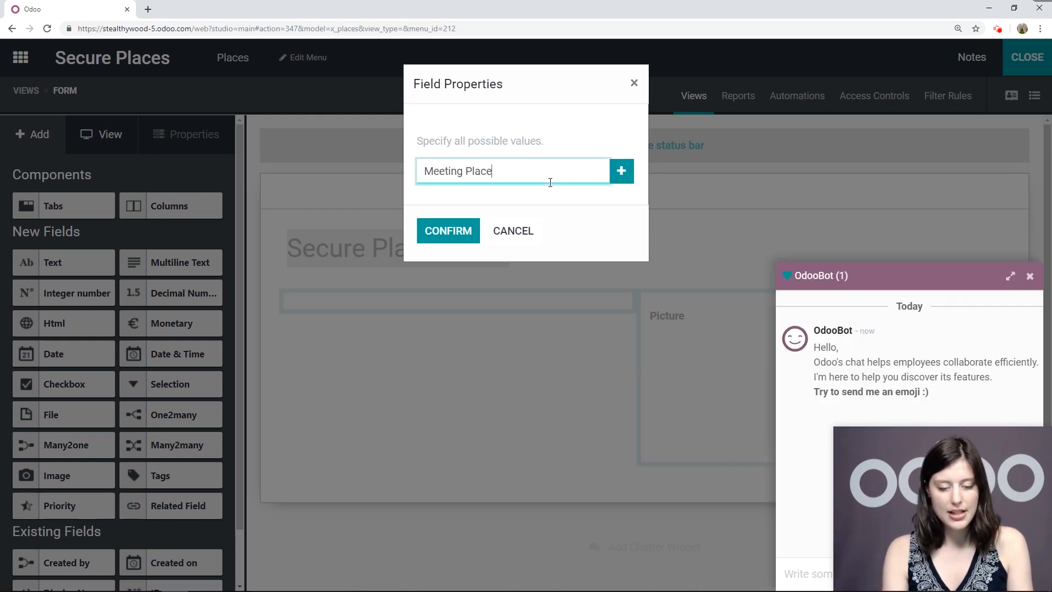
key(BackSpace)
key(BackSpace)
key(BackSpace)
key(BackSpace)
key(BackSpace)
text(Room)
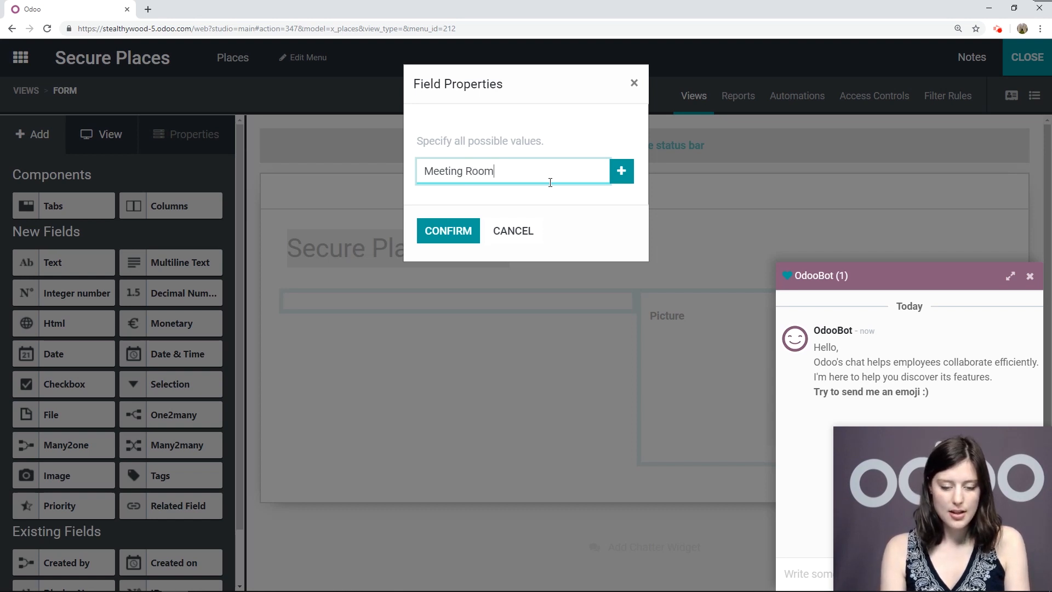
key(Return)
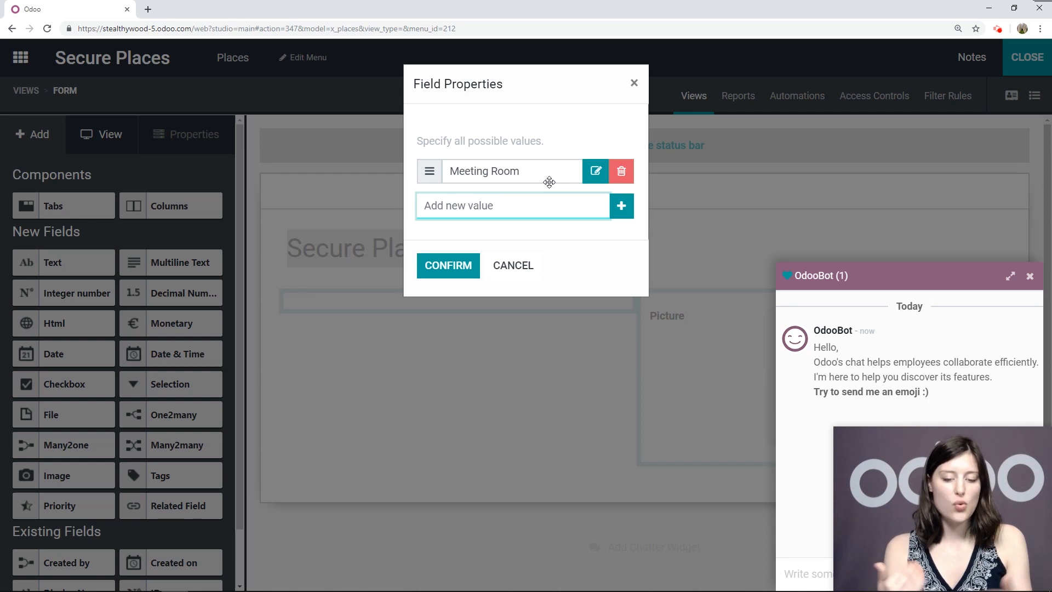
text(Apartment)
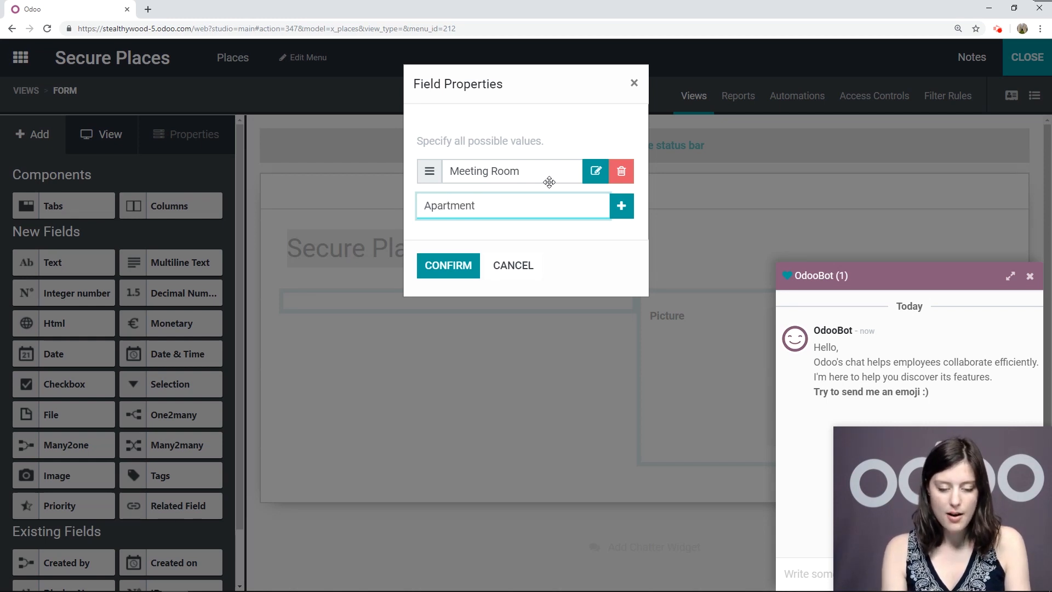
key(Return)
text(House)
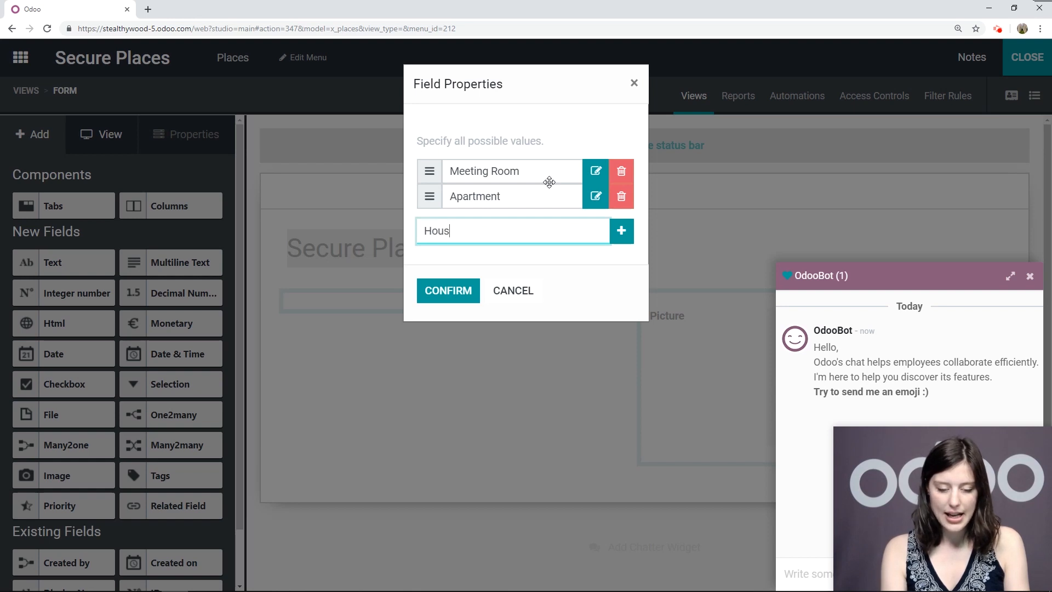
key(Return)
text(Garden)
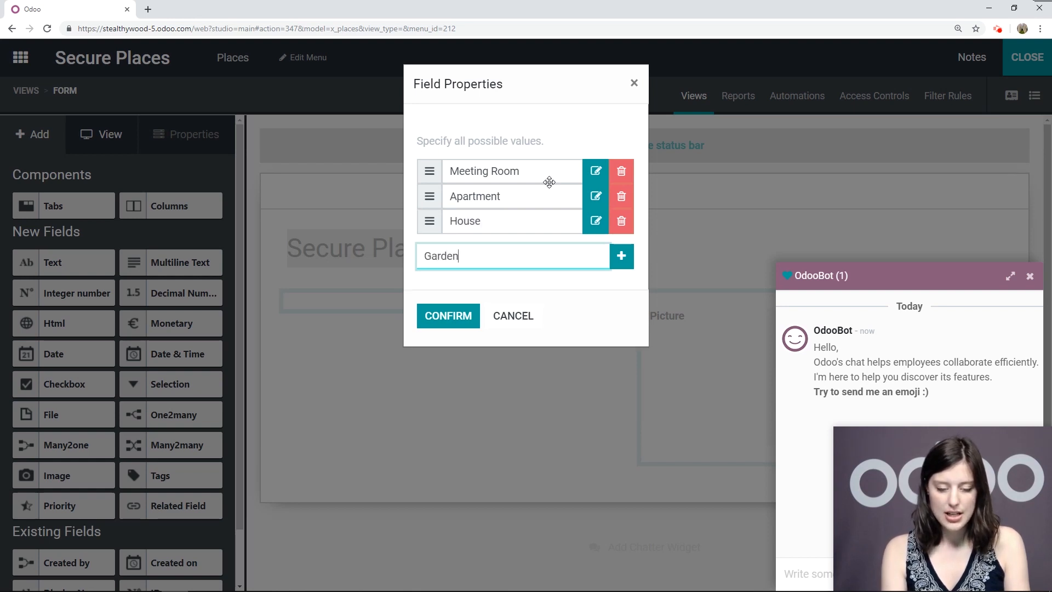
key(Return)
text(Parking Lot)
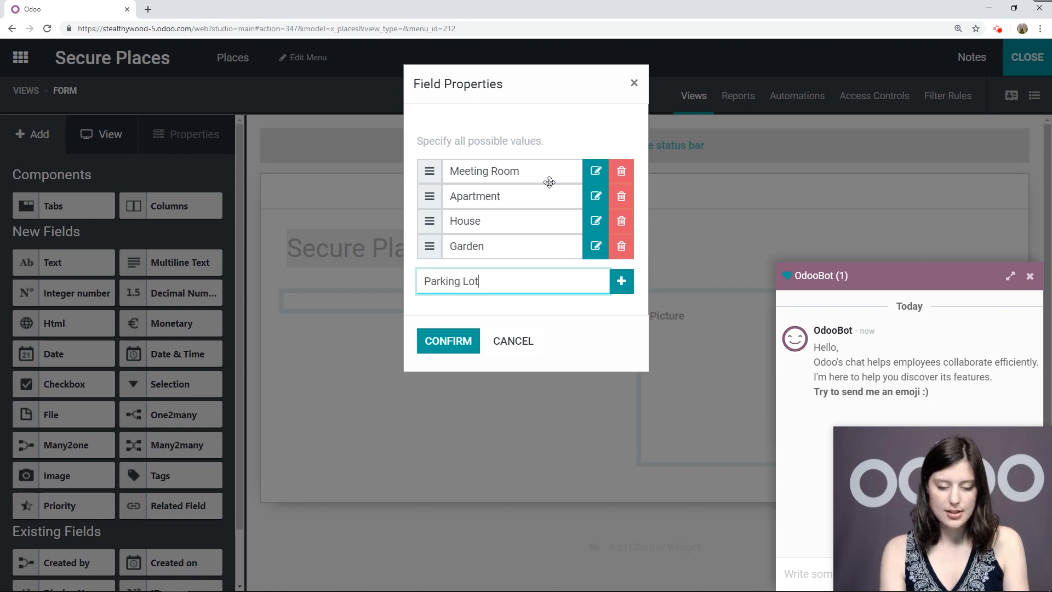
key(Return)
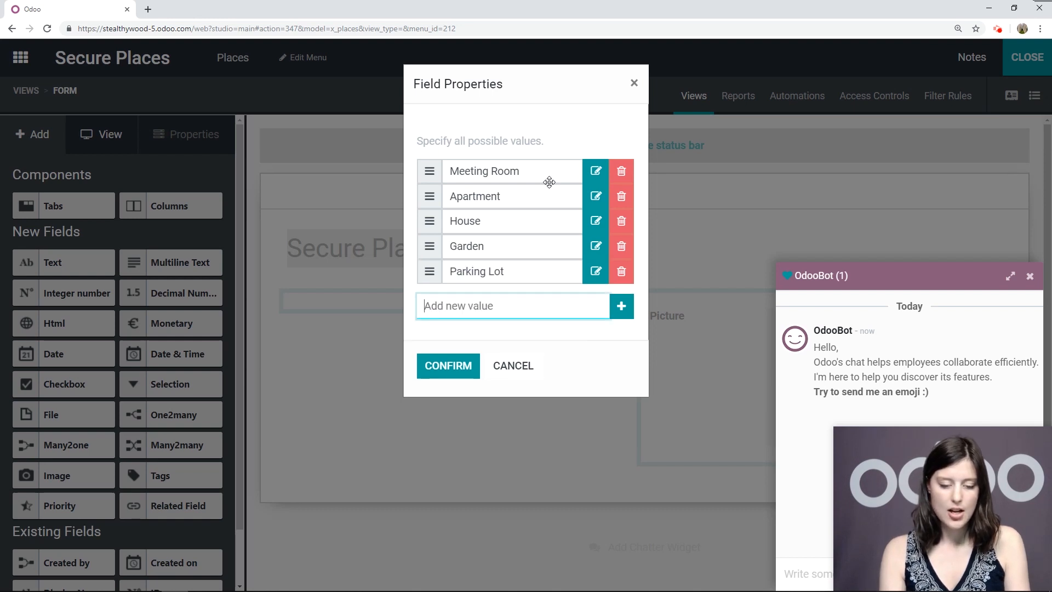
Confirm the selection values unchanged and close the OdooBot chat
click(595, 271)
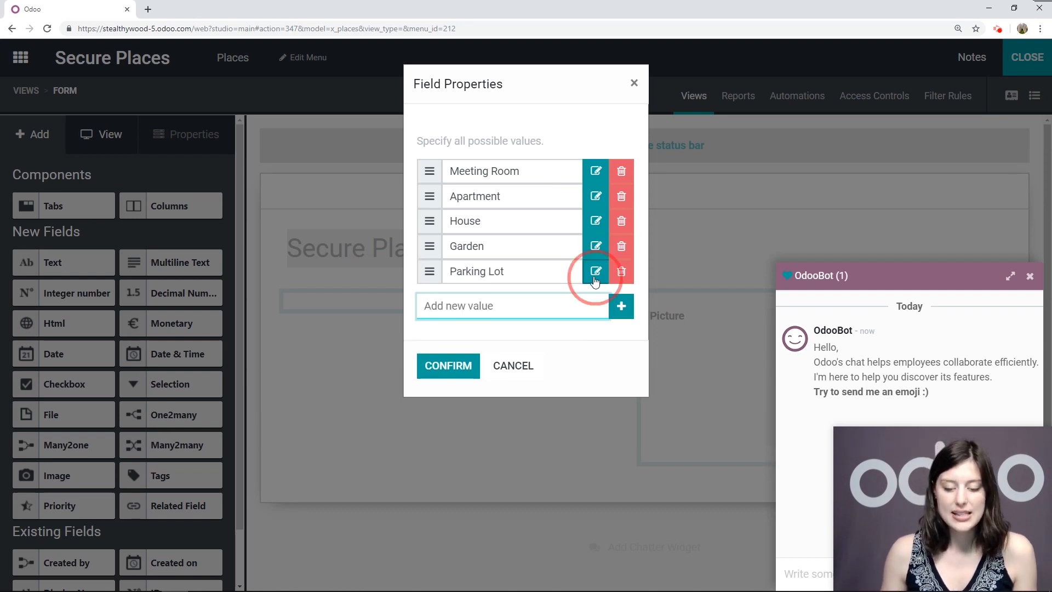
click(500, 155)
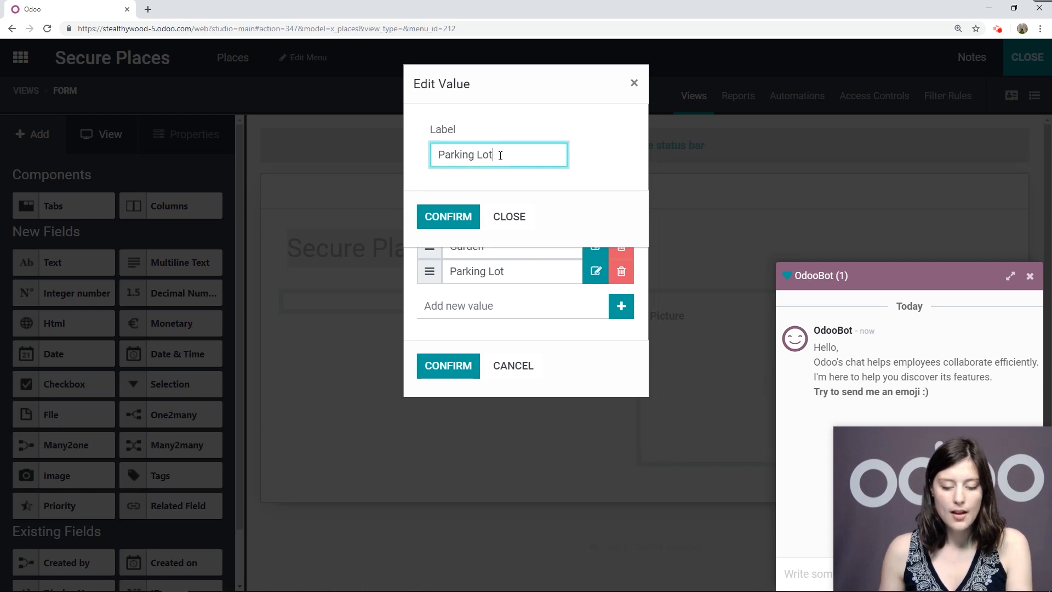
click(509, 217)
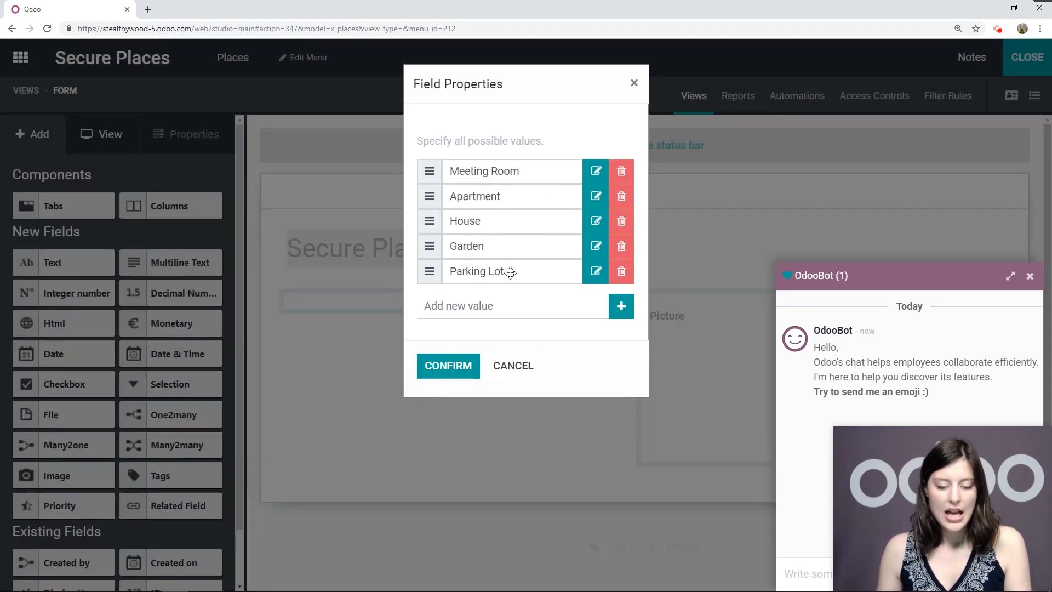
mouse_move(506, 279)
mouse_down()
mouse_move(496, 190)
mouse_move(506, 166)
mouse_move(496, 279)
mouse_move(501, 164)
mouse_move(500, 287)
mouse_up()
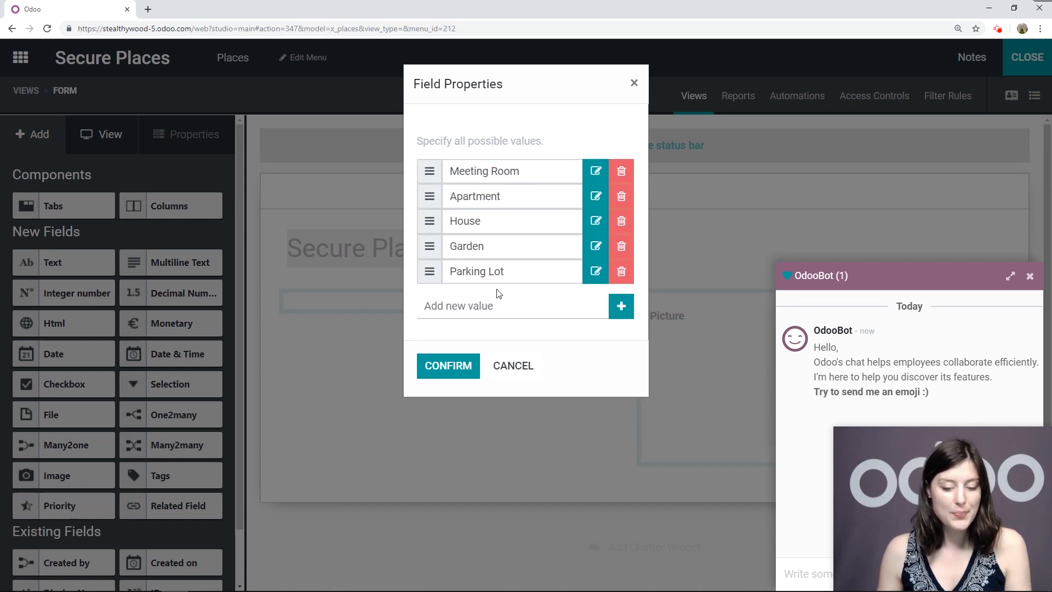
click(465, 376)
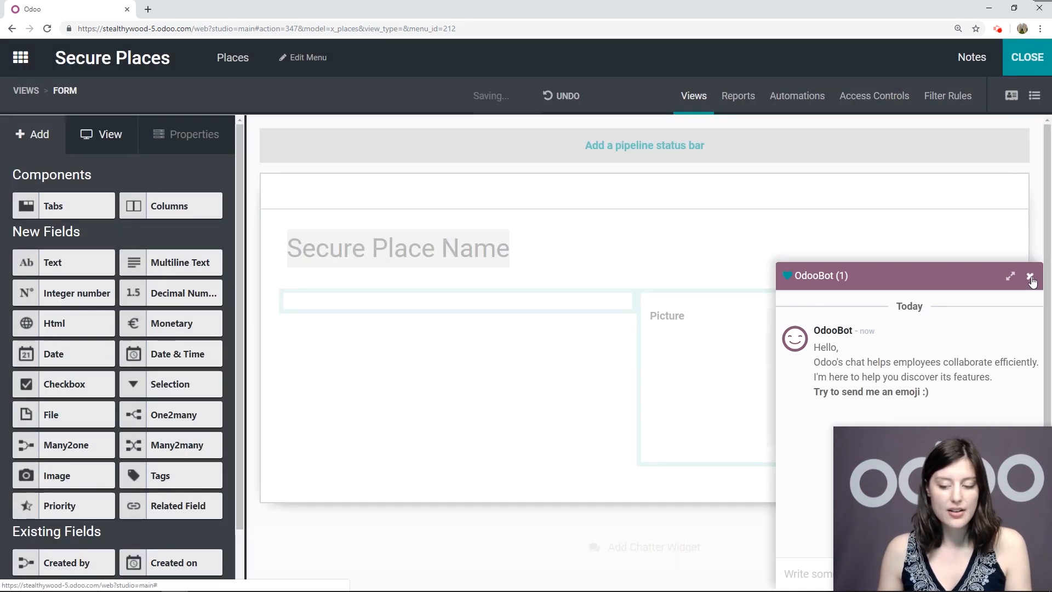
click(1030, 276)
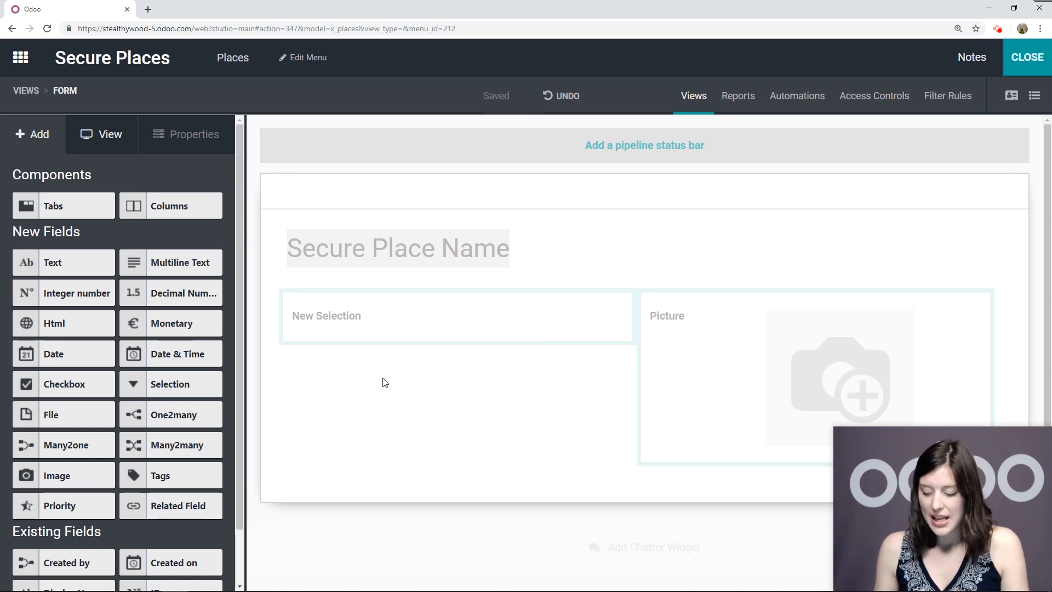
click(341, 319)
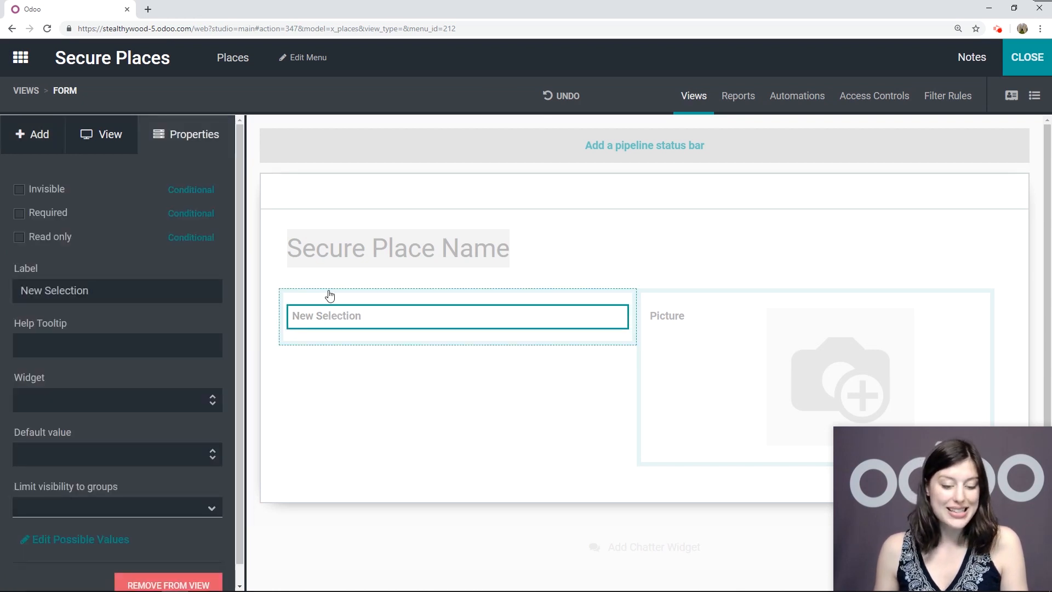
Rename the New Selection field to Type of Place and mark it Required
click(119, 301)
triple_click(127, 287)
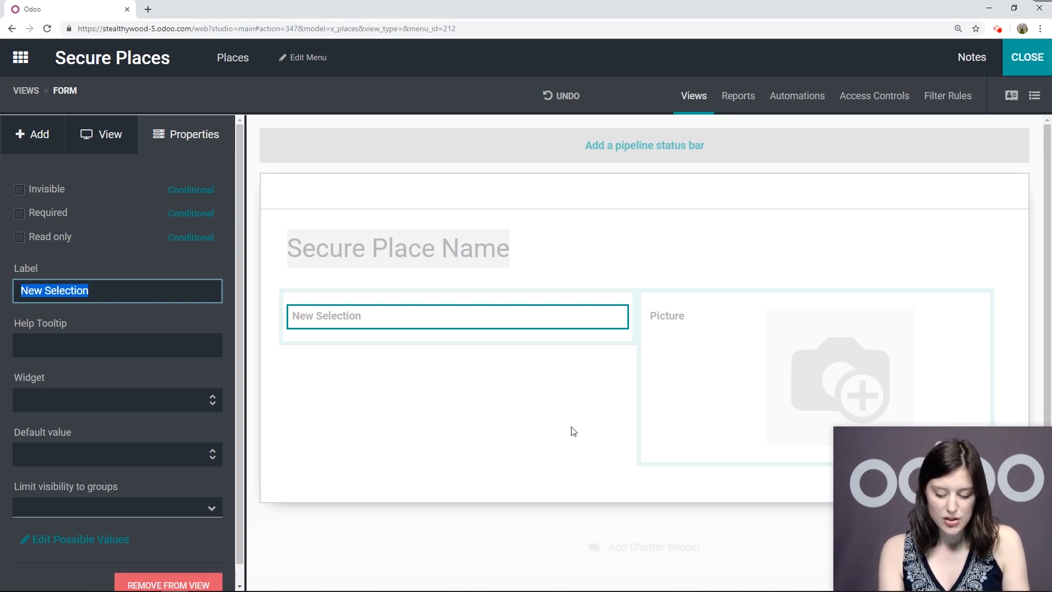
text(Type of Place)
click(122, 262)
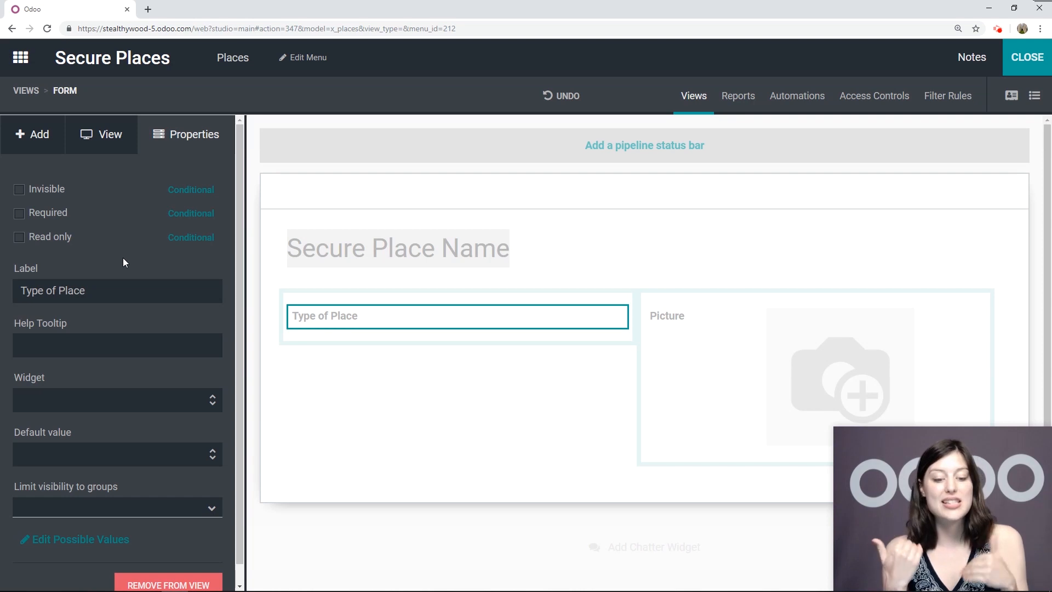
click(34, 216)
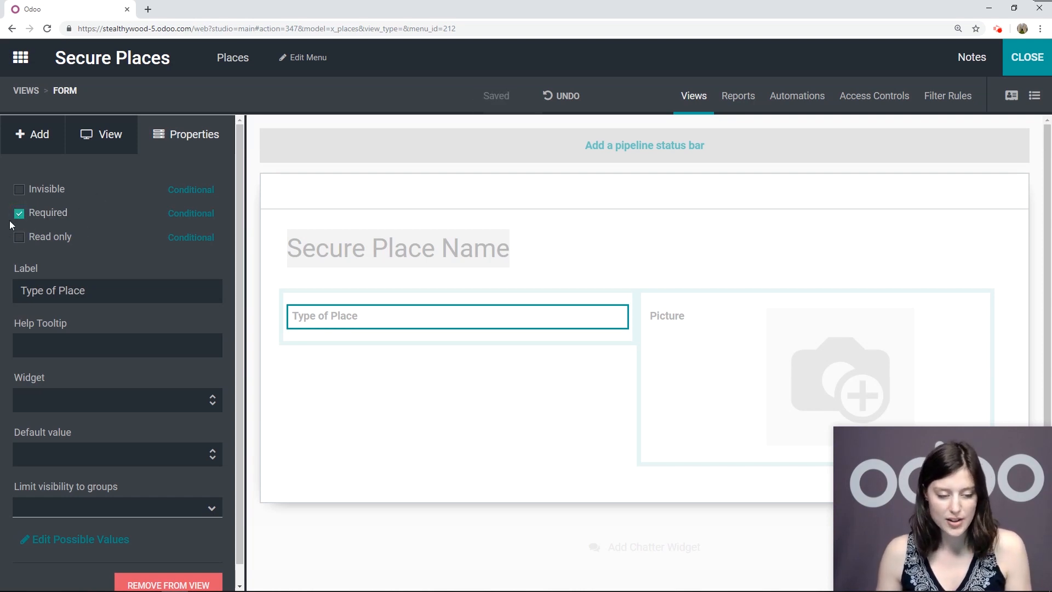
click(48, 141)
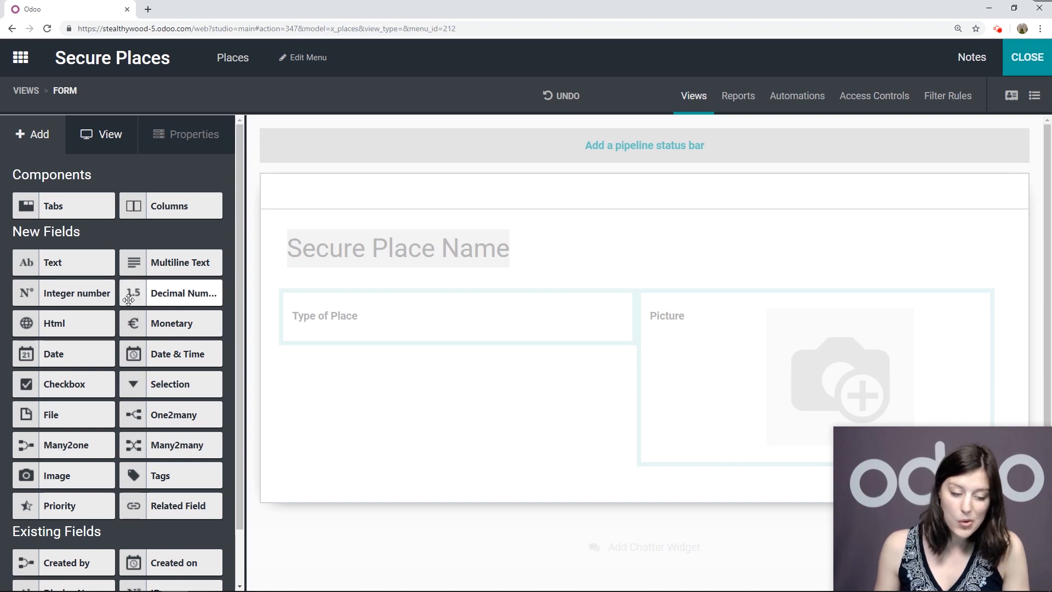
Add a multiline text field below Type of Place with label and placeholder Address
drag(174, 261, 371, 356)
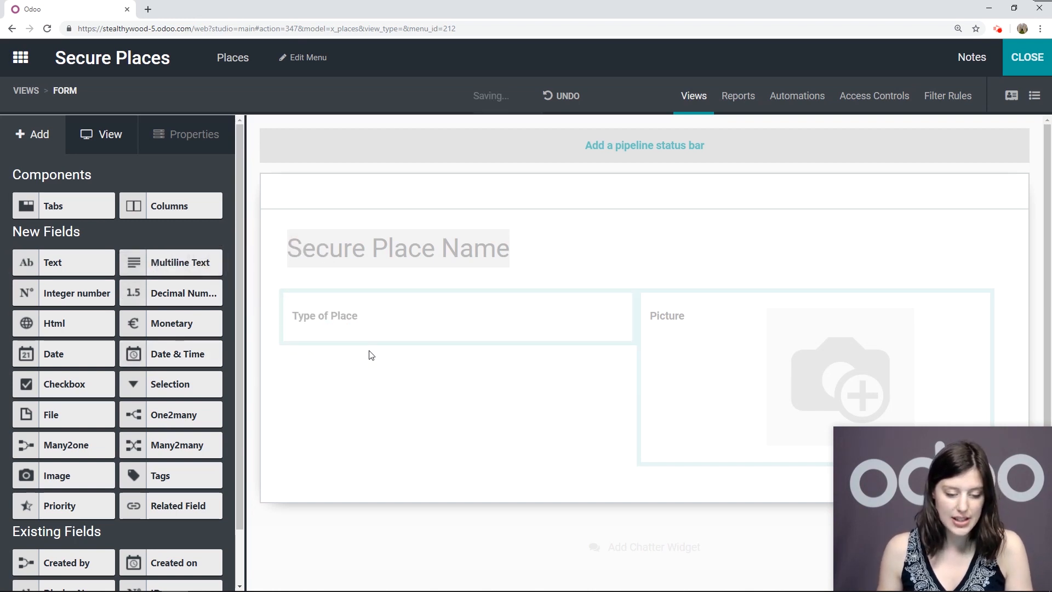
click(364, 348)
drag(146, 296, 2, 288)
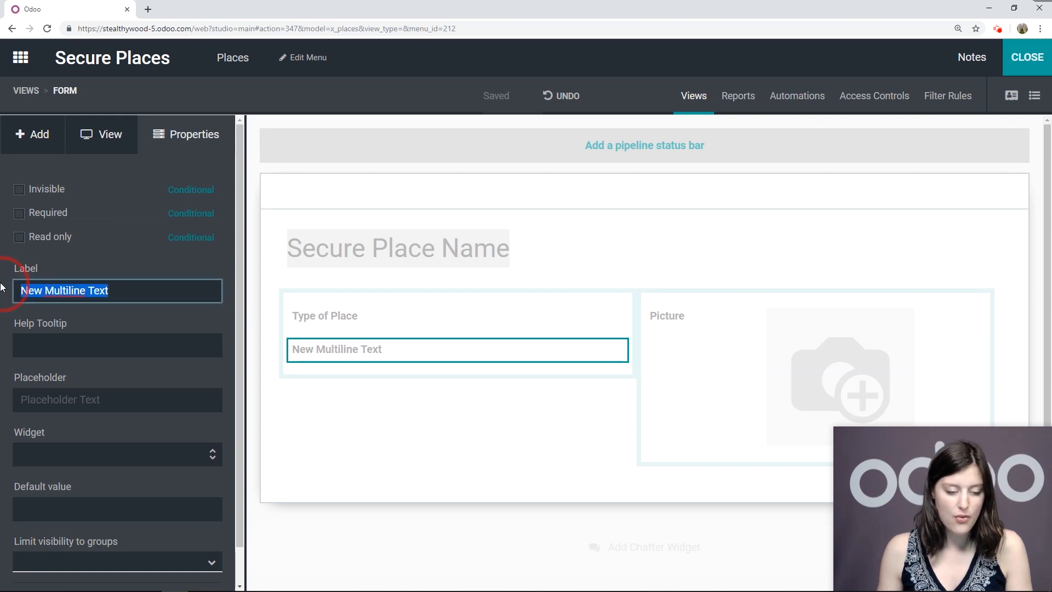
text(Address)
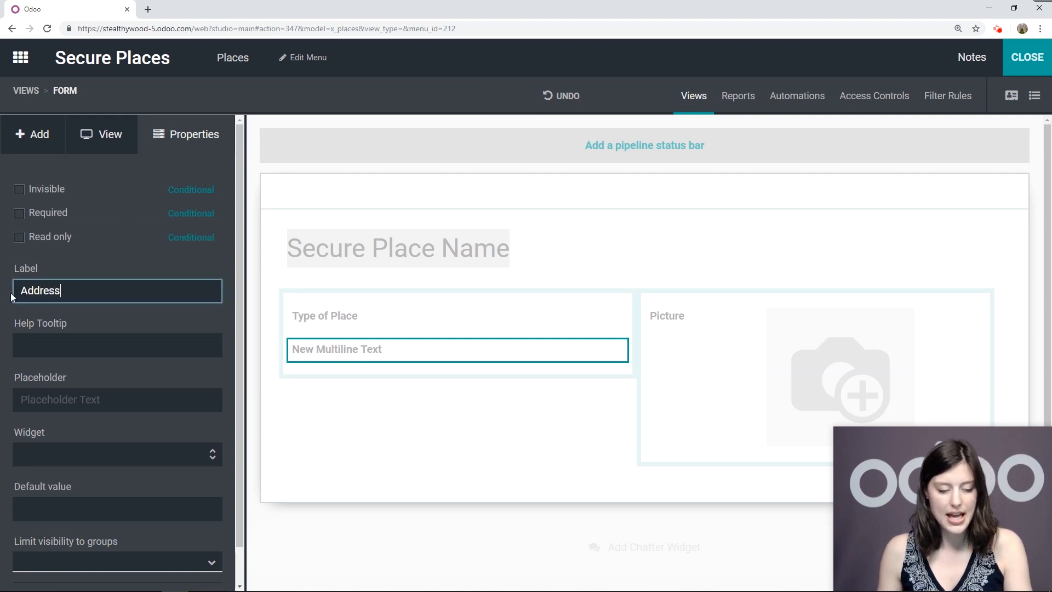
click(85, 405)
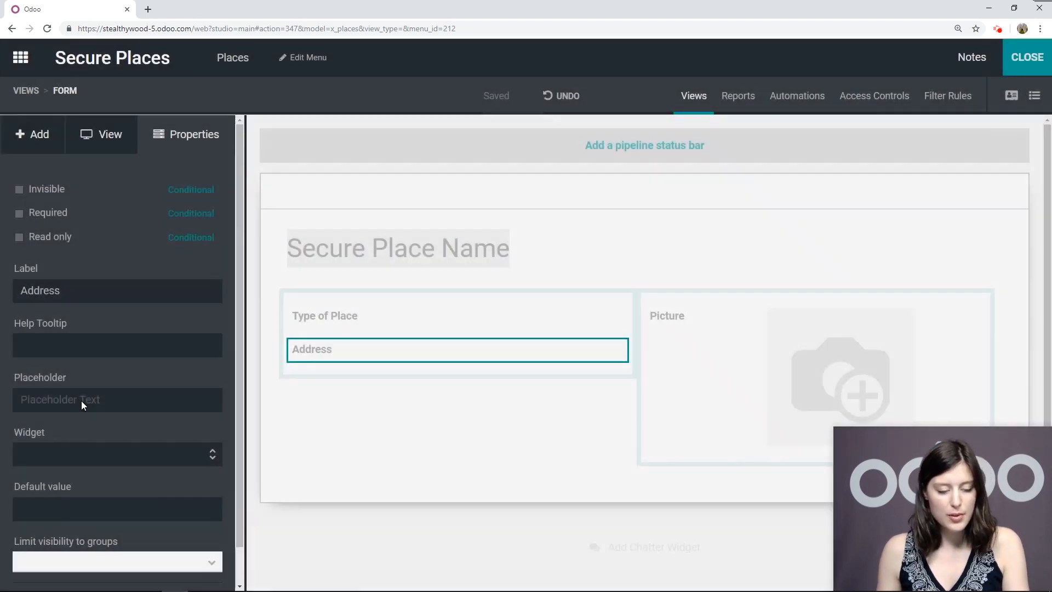
text(Address)
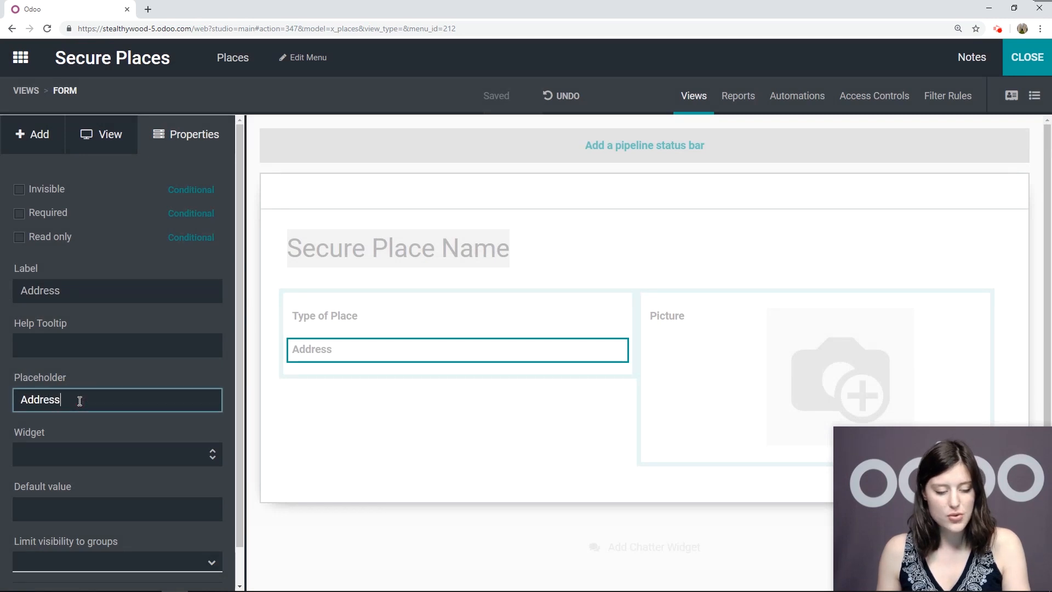
click(42, 138)
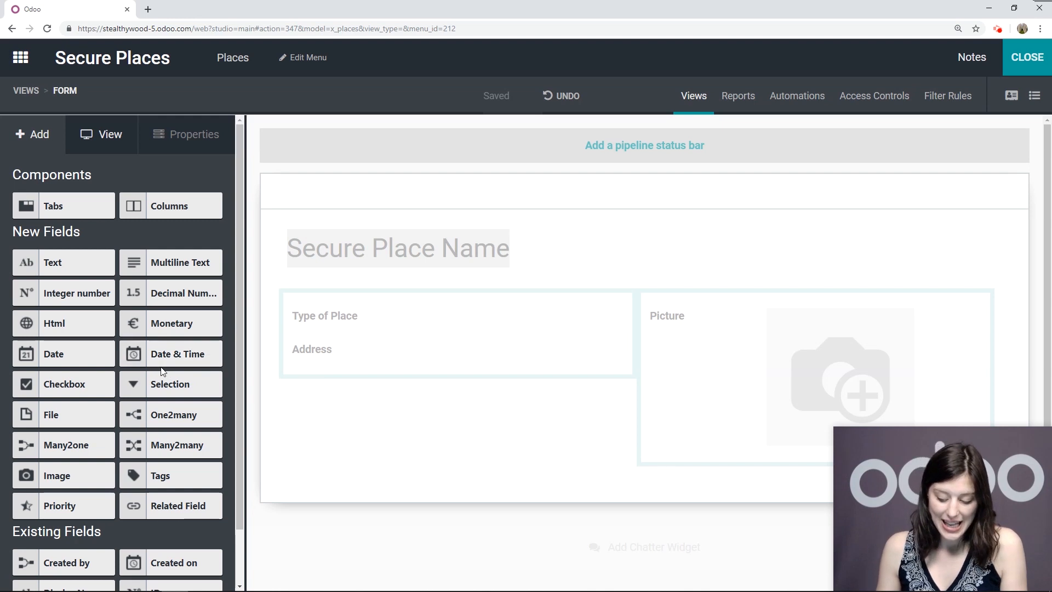
scroll(162, 364, down, 1)
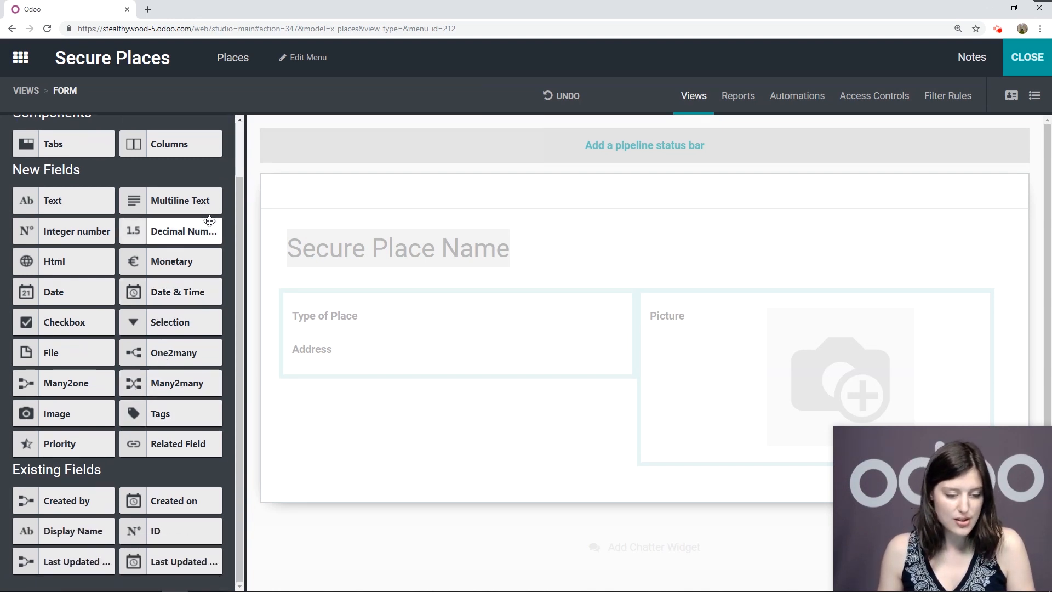
Add an integer field below Address and label it Max. Guests
drag(73, 231, 357, 386)
click(340, 386)
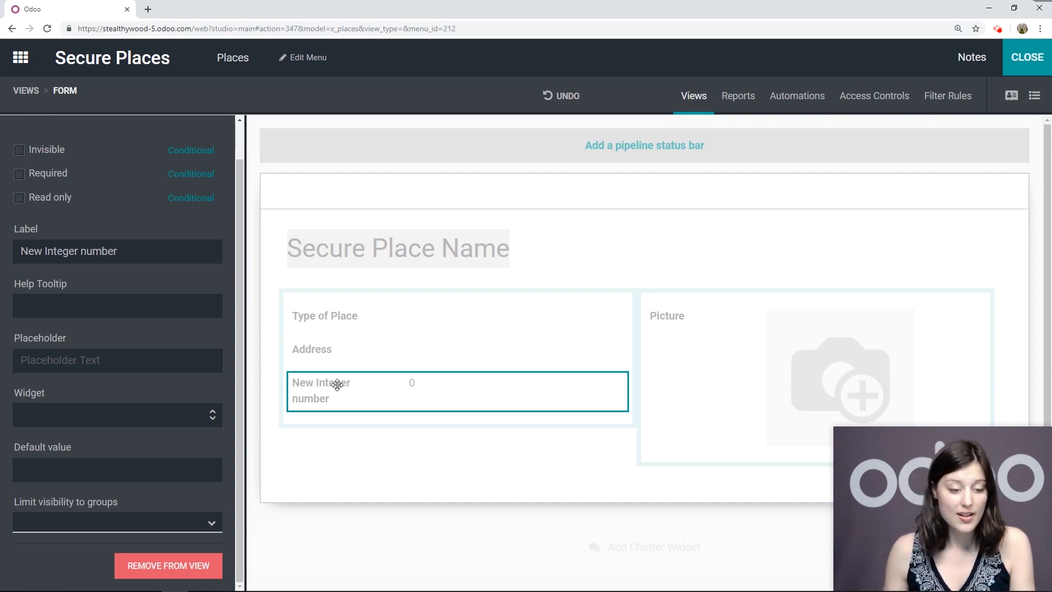
drag(139, 250, 2, 253)
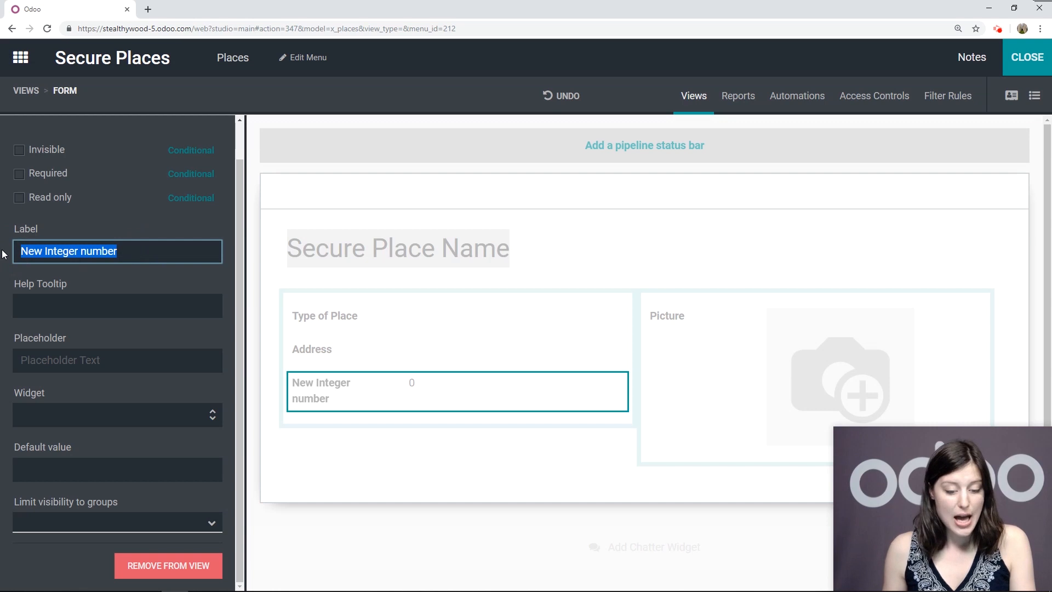
text(Ma)
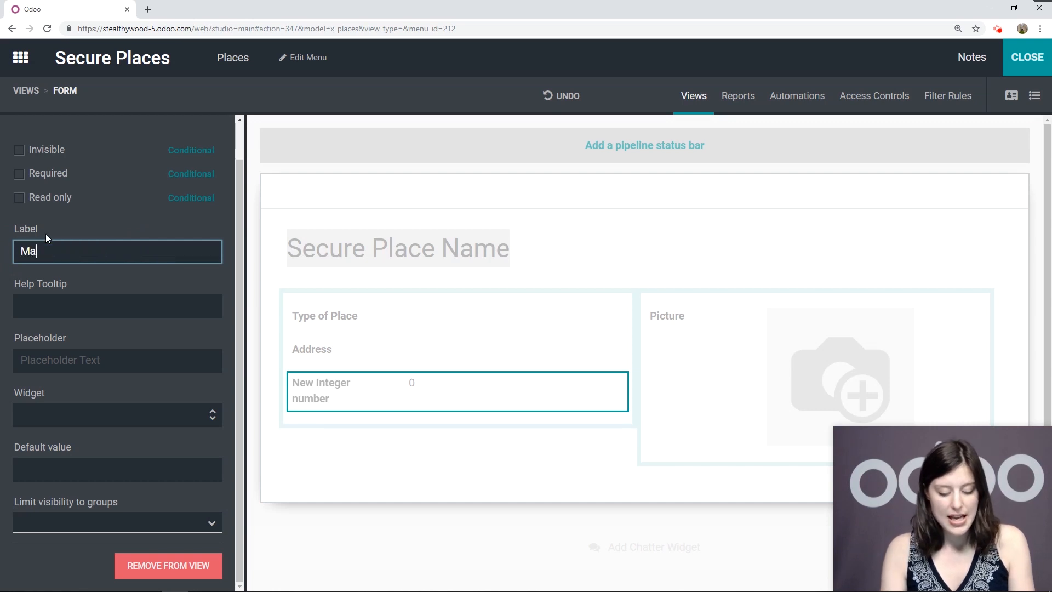
text(x. Guests)
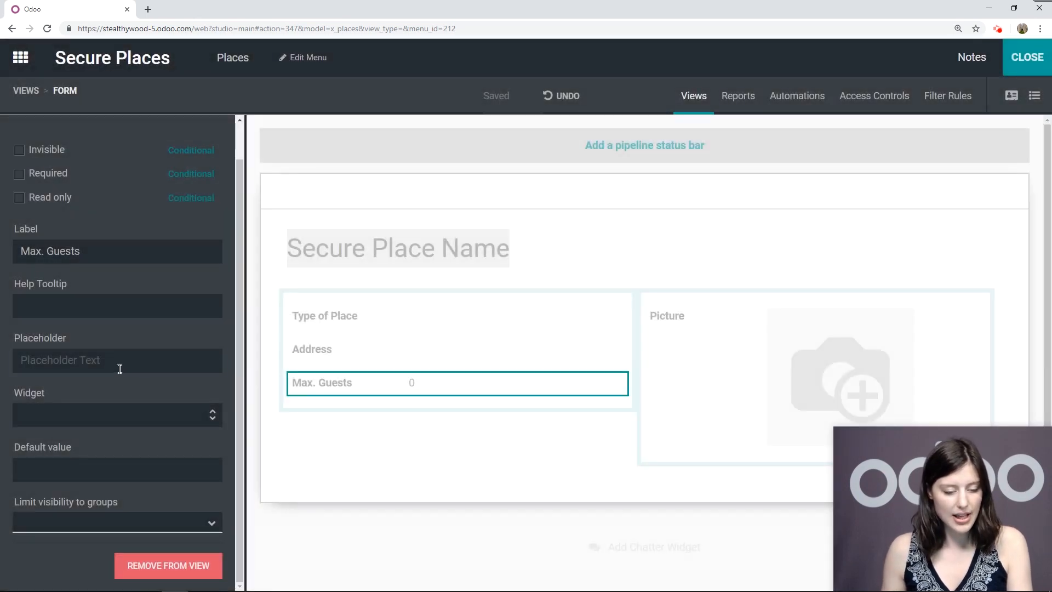
click(119, 369)
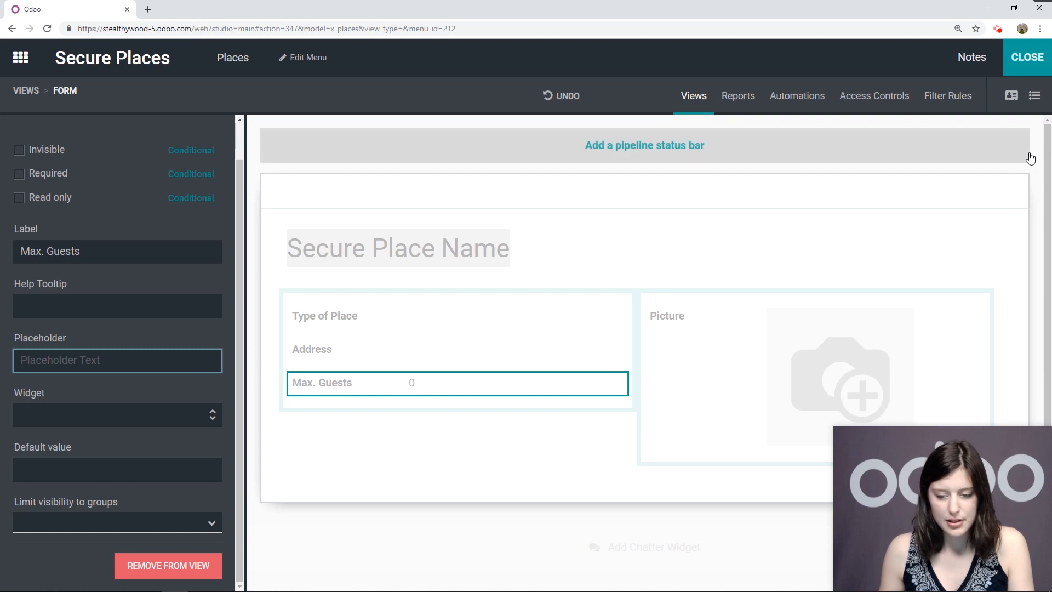
scroll(70, 159, up, 1)
scroll(70, 159, up, 1)
click(34, 135)
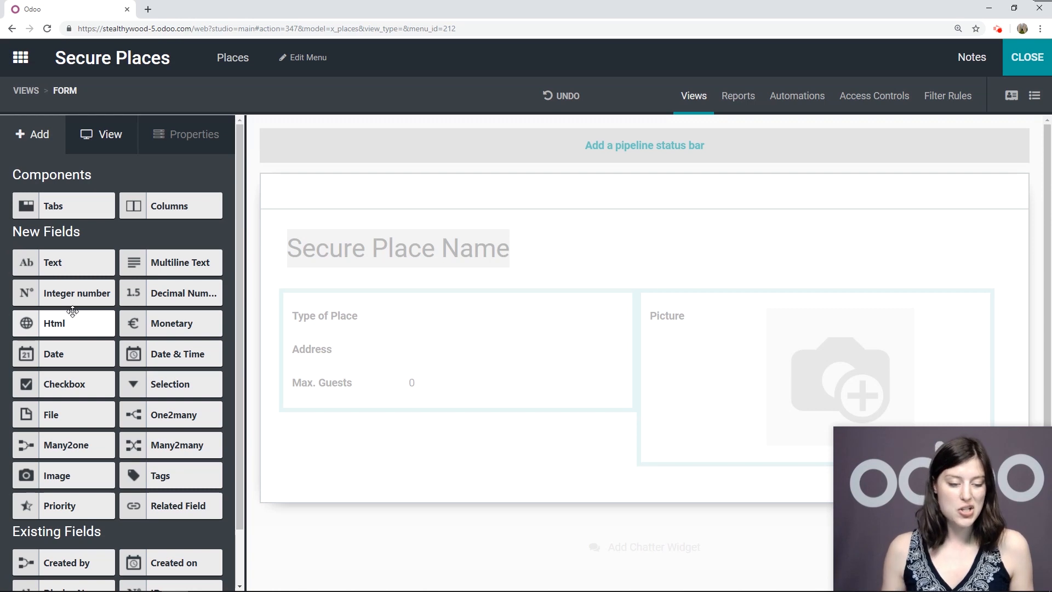
Add a tabbed section below the form's fields and name its page Facilities
drag(55, 206, 364, 474)
scroll(408, 440, down, 2)
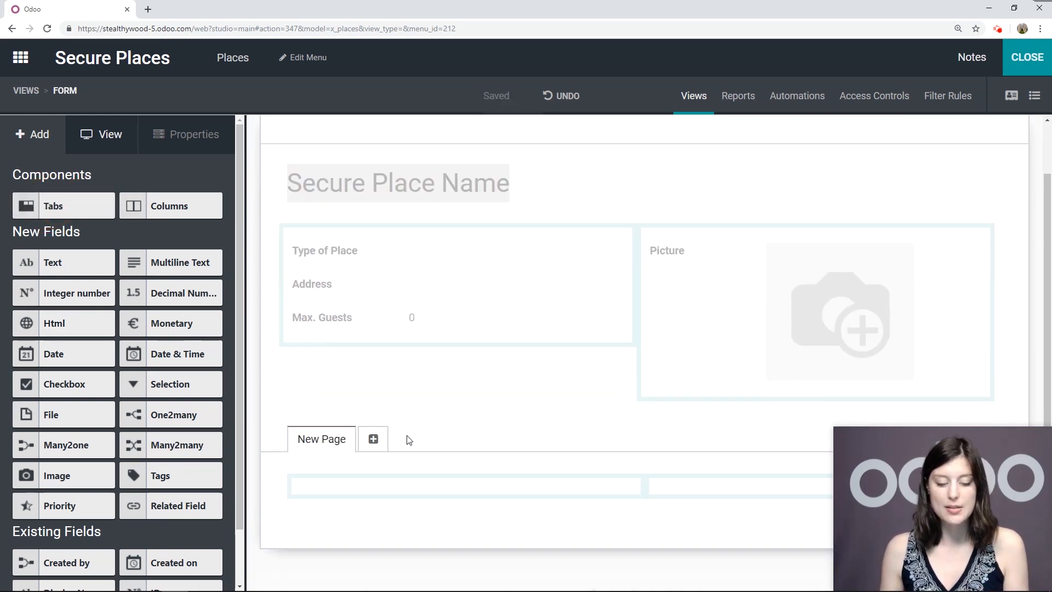
scroll(409, 440, down, 1)
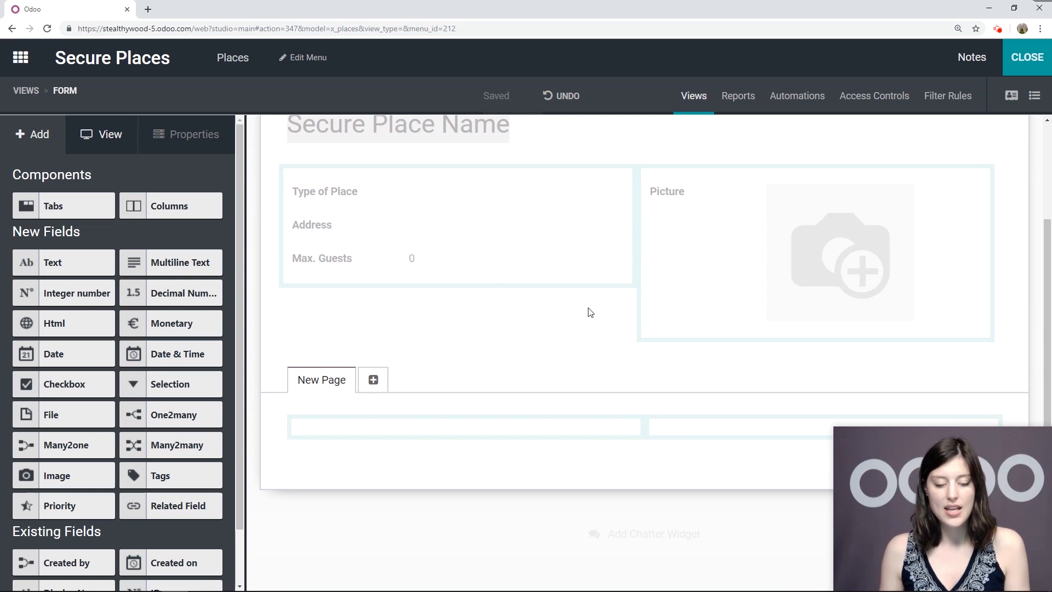
click(316, 382)
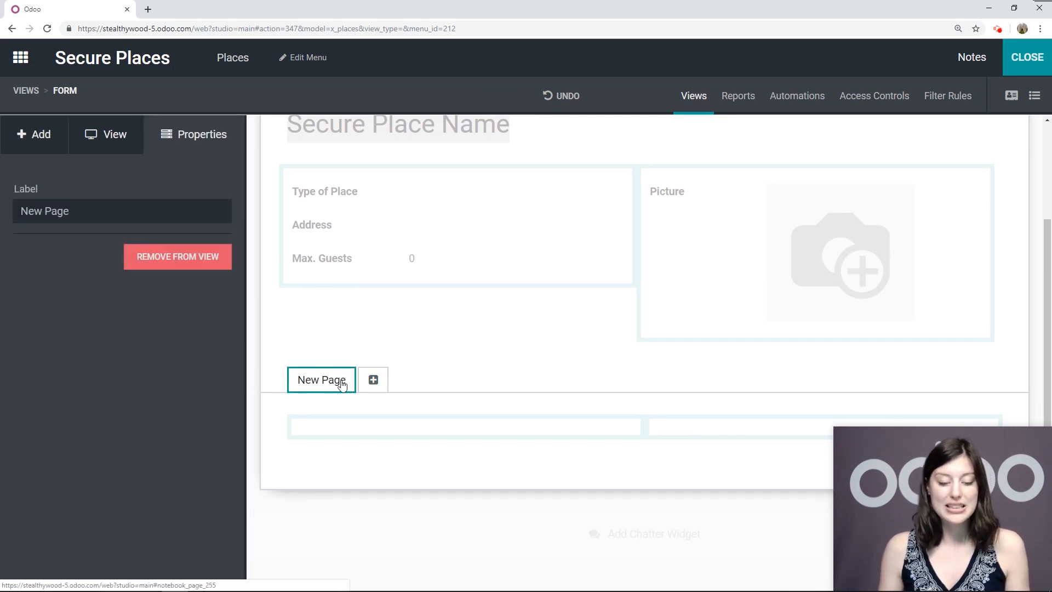
drag(98, 213, 2, 218)
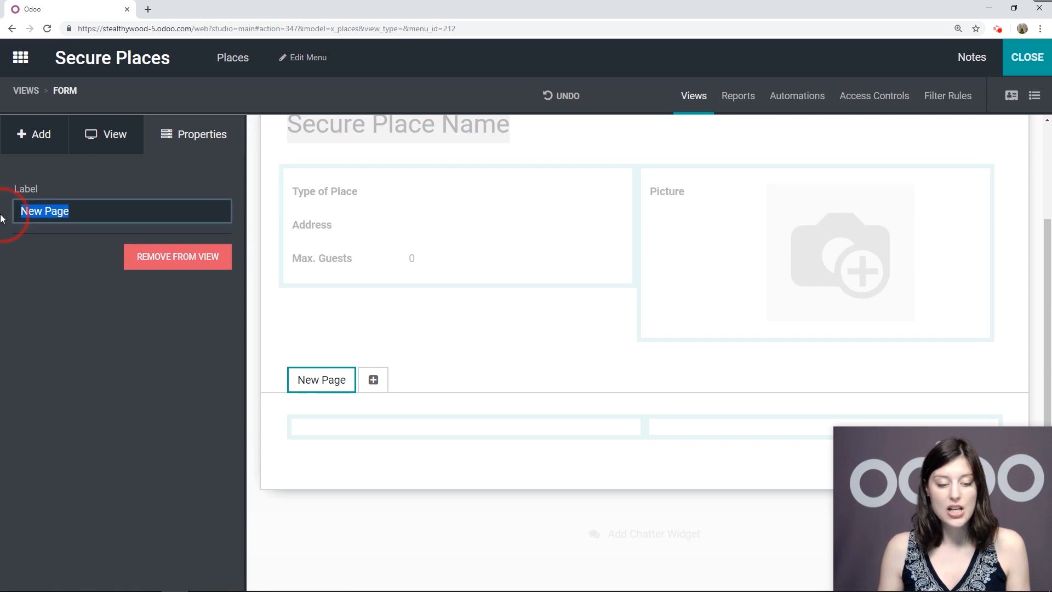
text(Fac)
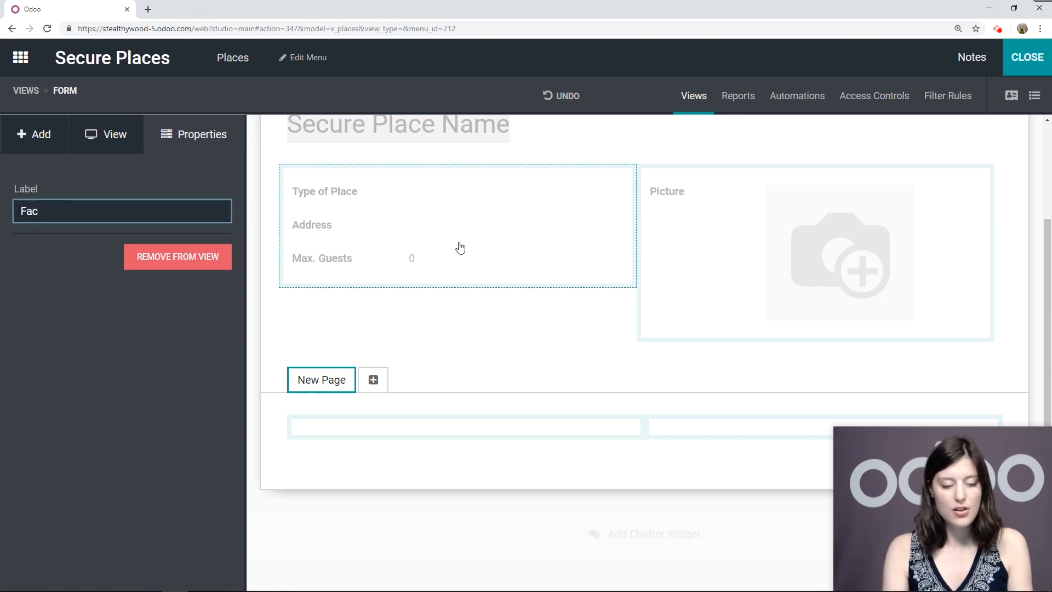
text(ilities)
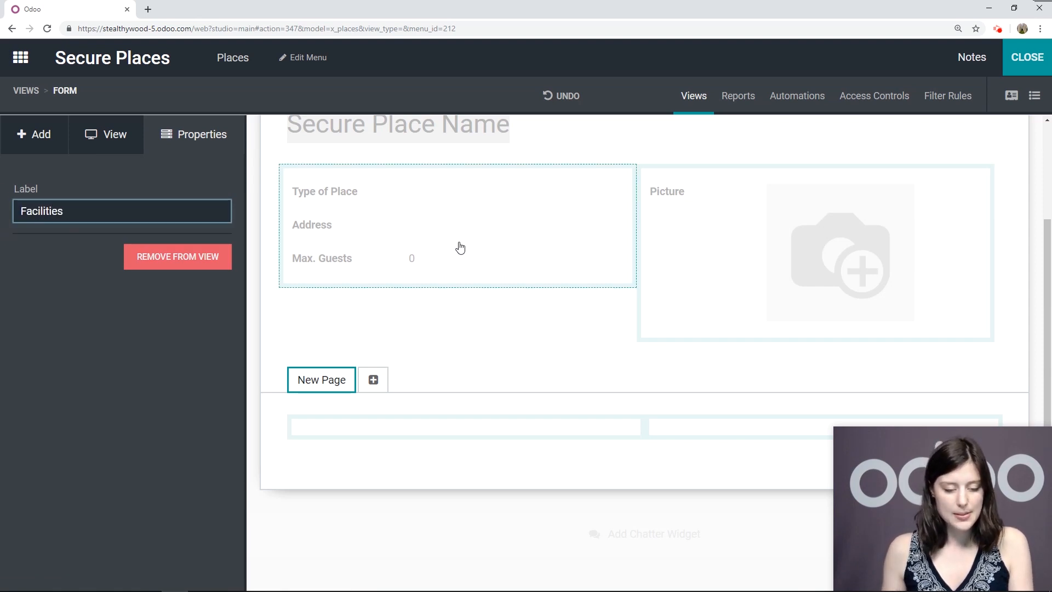
key(Return)
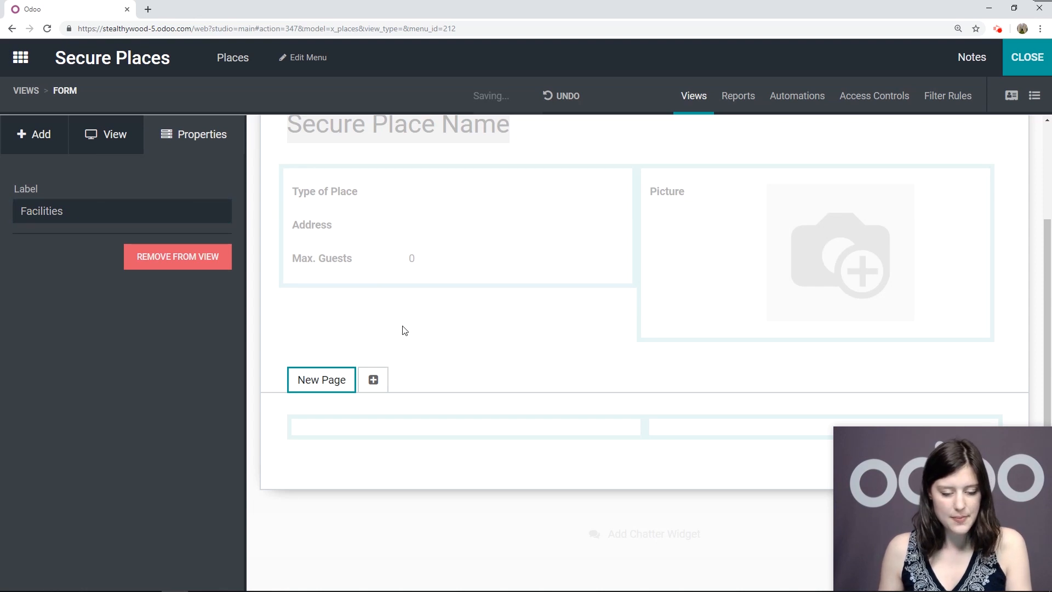
Title the Facilities page's two sections Security and General
click(333, 426)
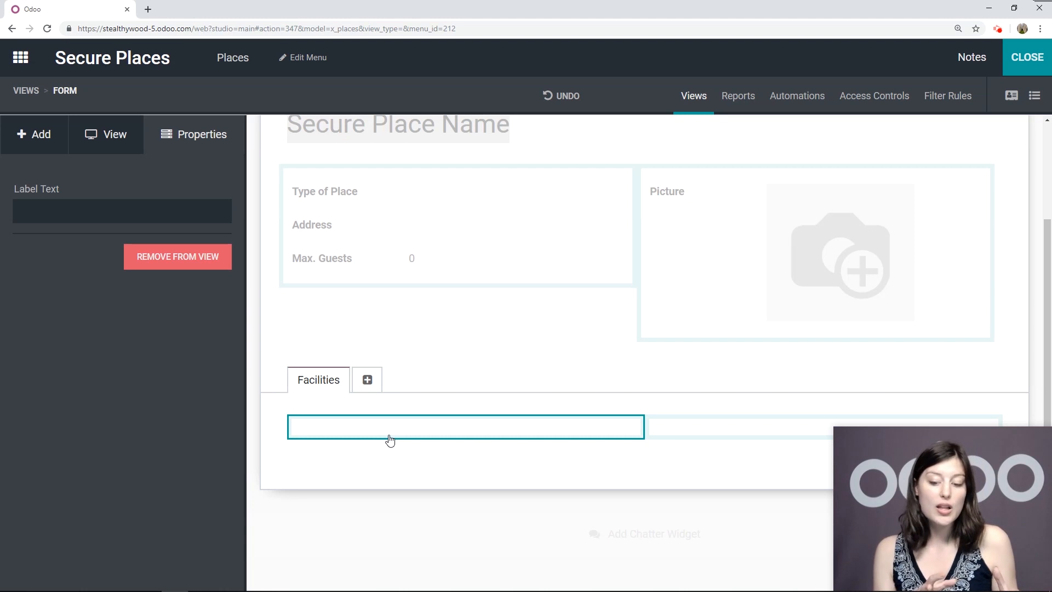
click(141, 211)
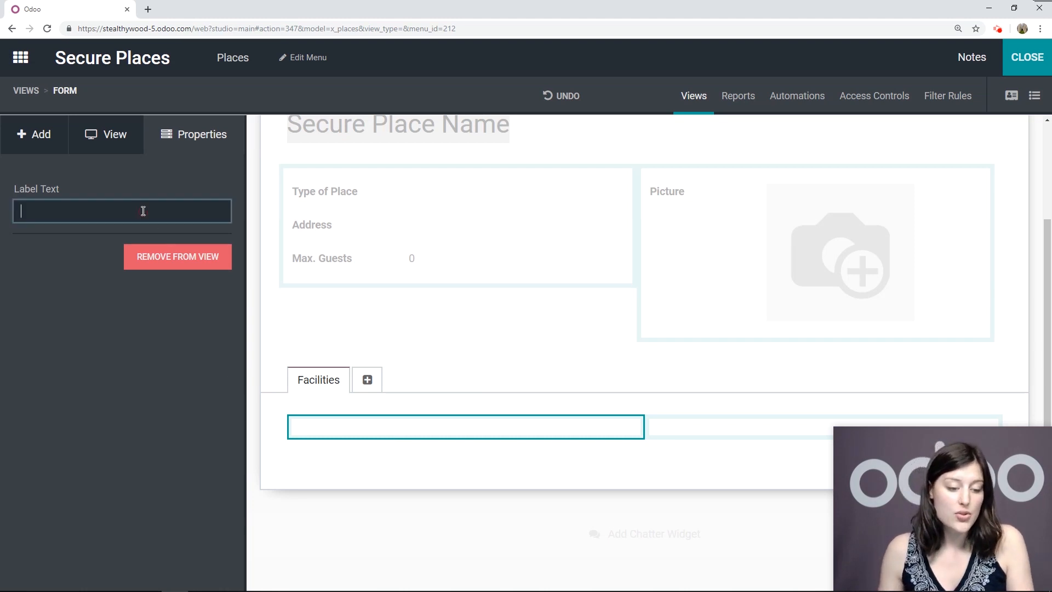
text(Security)
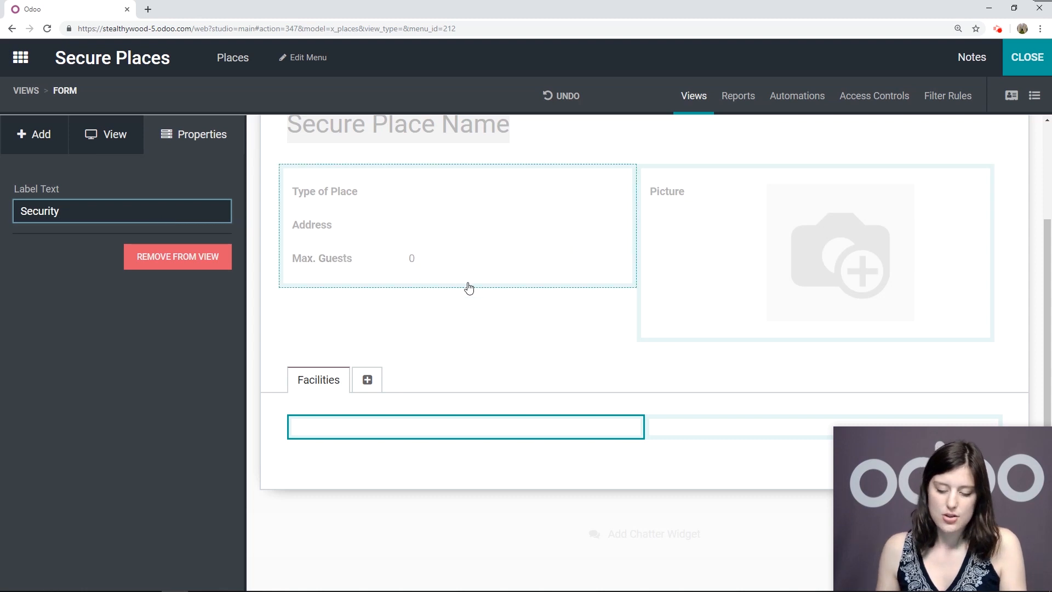
click(674, 427)
click(62, 206)
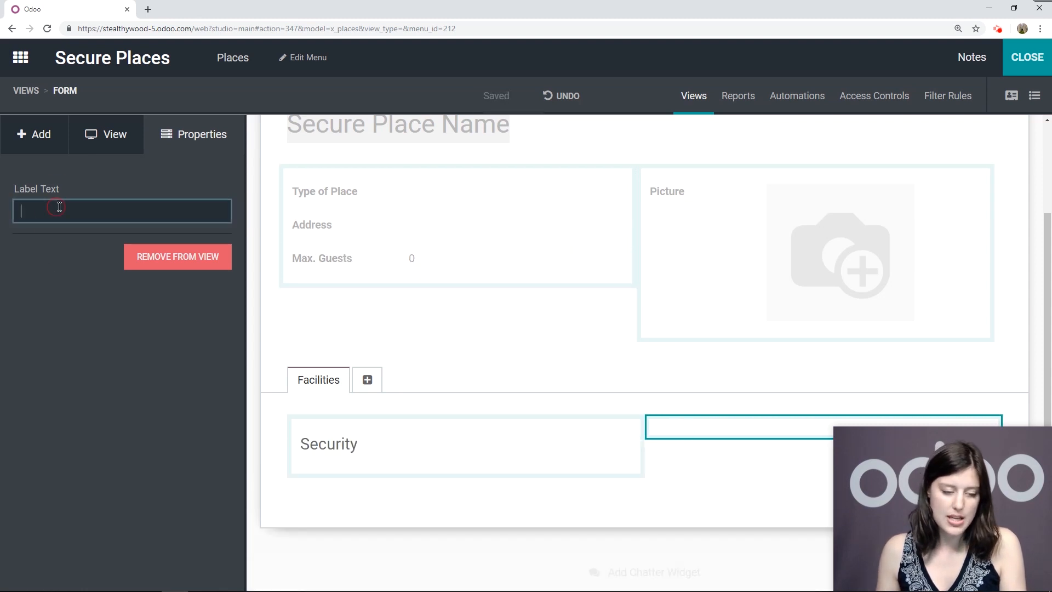
text(General)
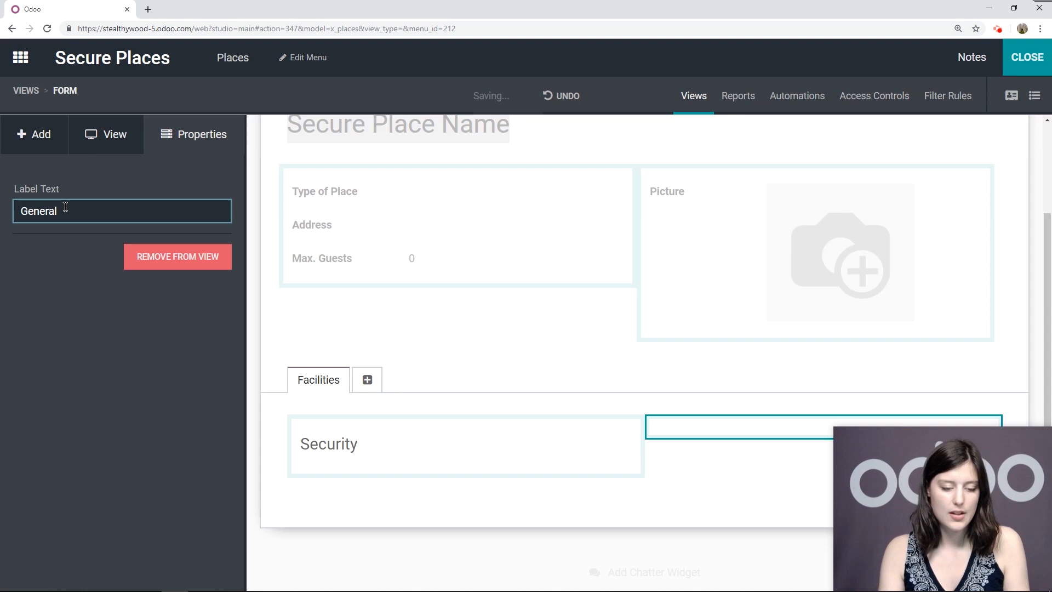
key(Return)
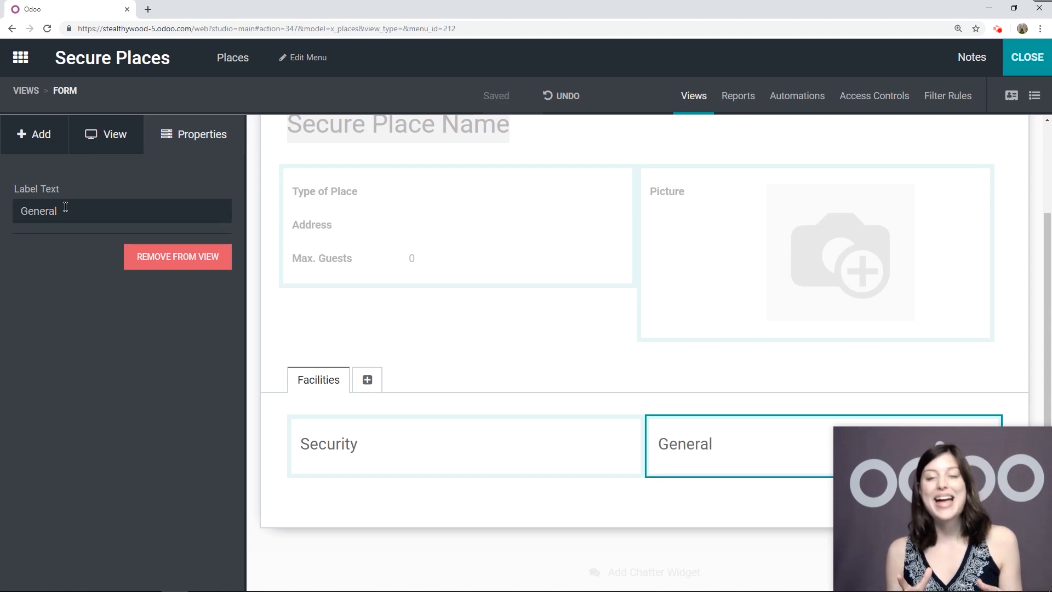
click(54, 134)
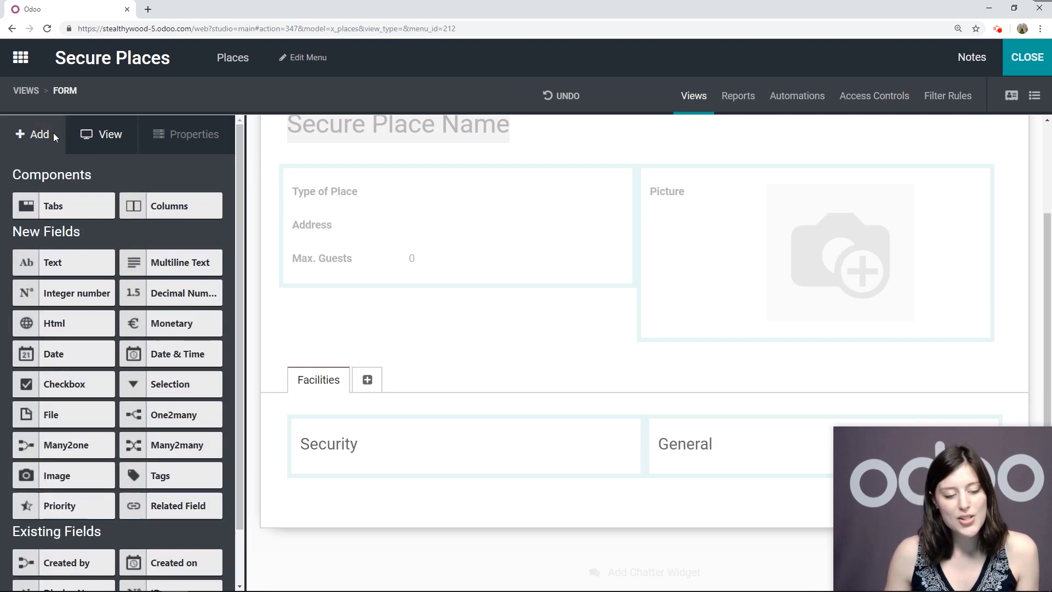
Add two checkboxes to the Security section and one to the General section
drag(38, 385, 347, 471)
drag(91, 388, 369, 521)
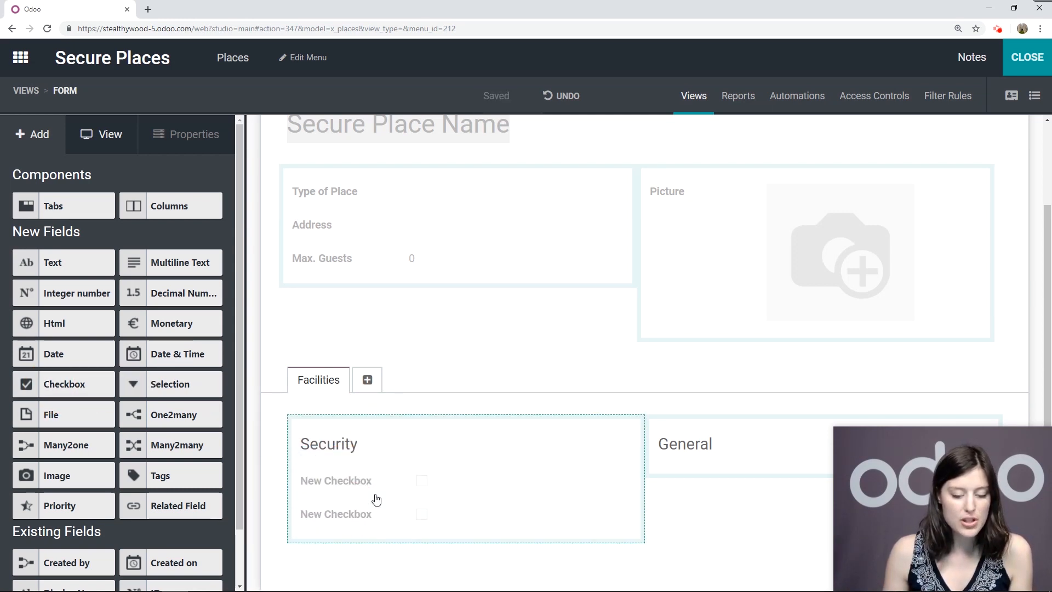
scroll(361, 499, down, 2)
drag(65, 383, 717, 391)
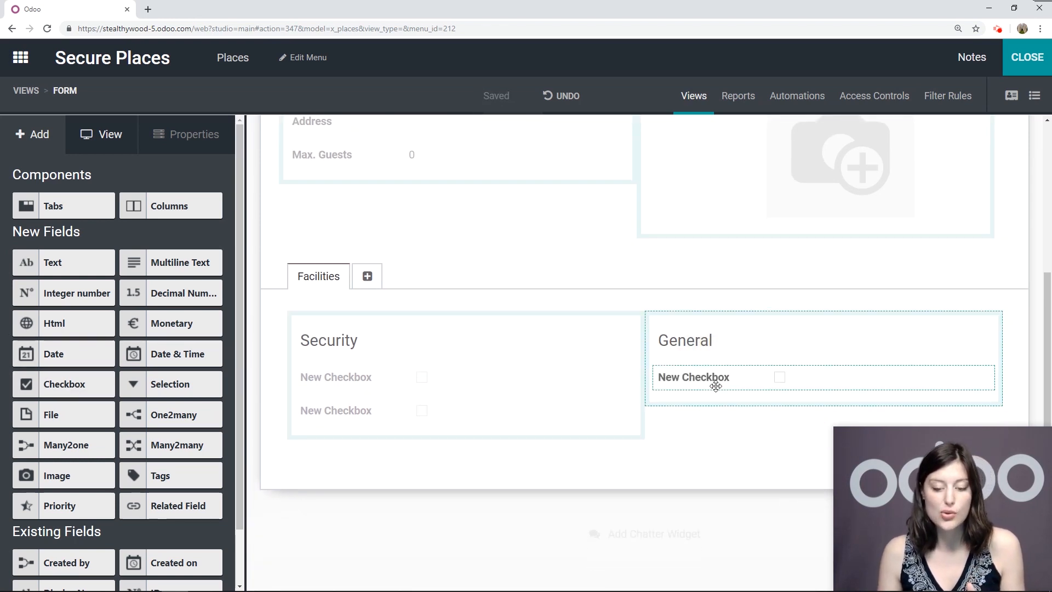
Label the Security checkboxes Eavesdropping Protection and Bulletproof Windows
click(307, 382)
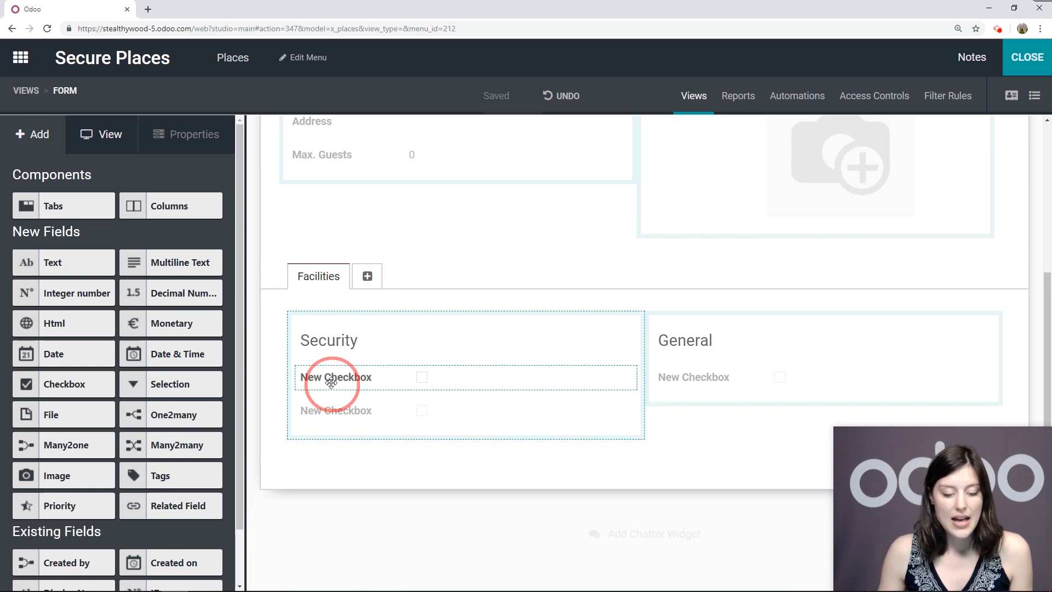
drag(137, 289, 11, 293)
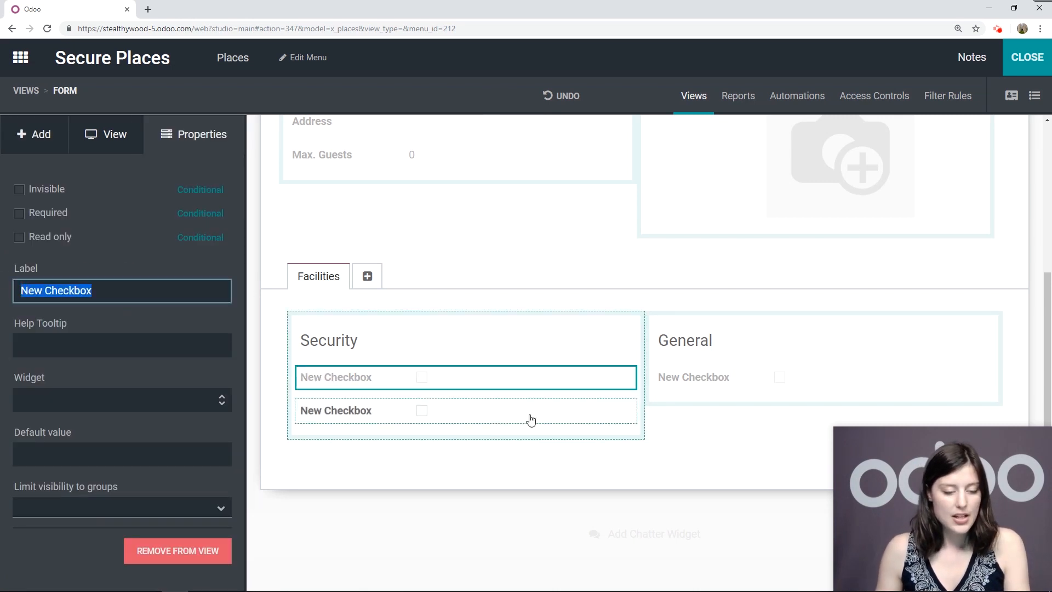
text(Eave)
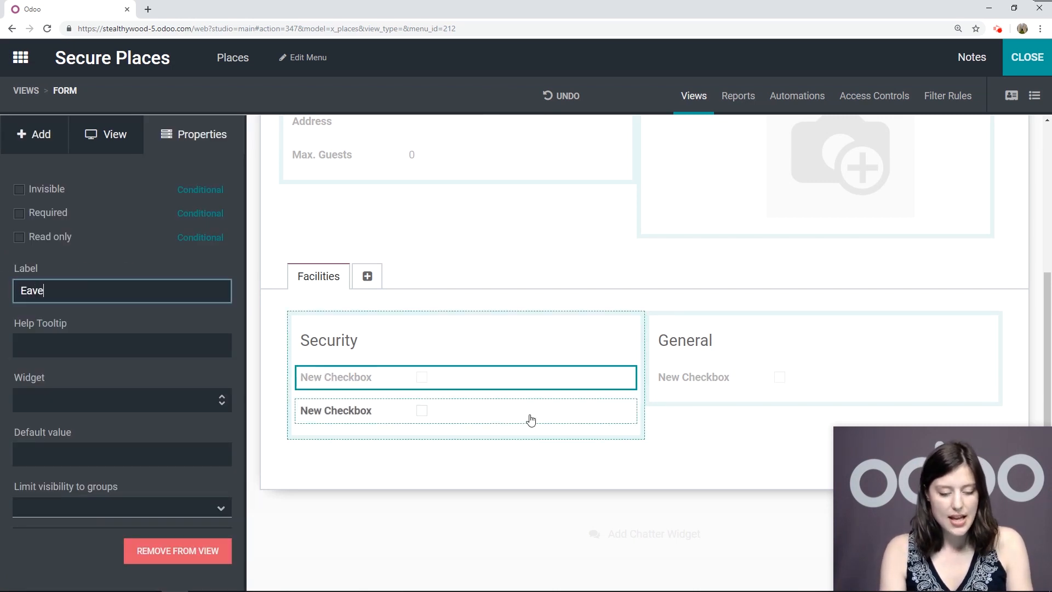
text(sdropping Protection)
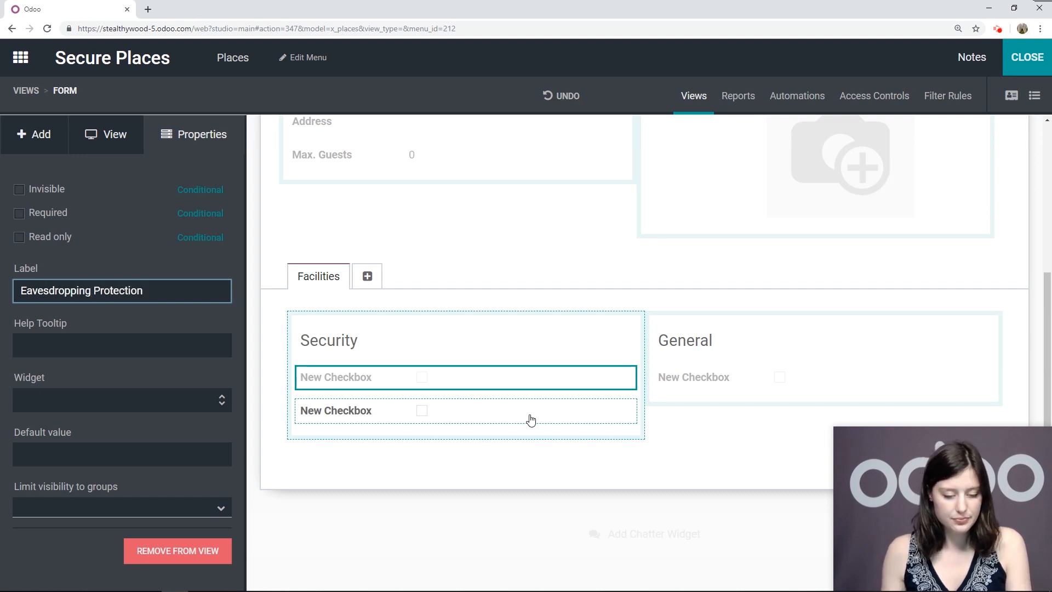
click(361, 416)
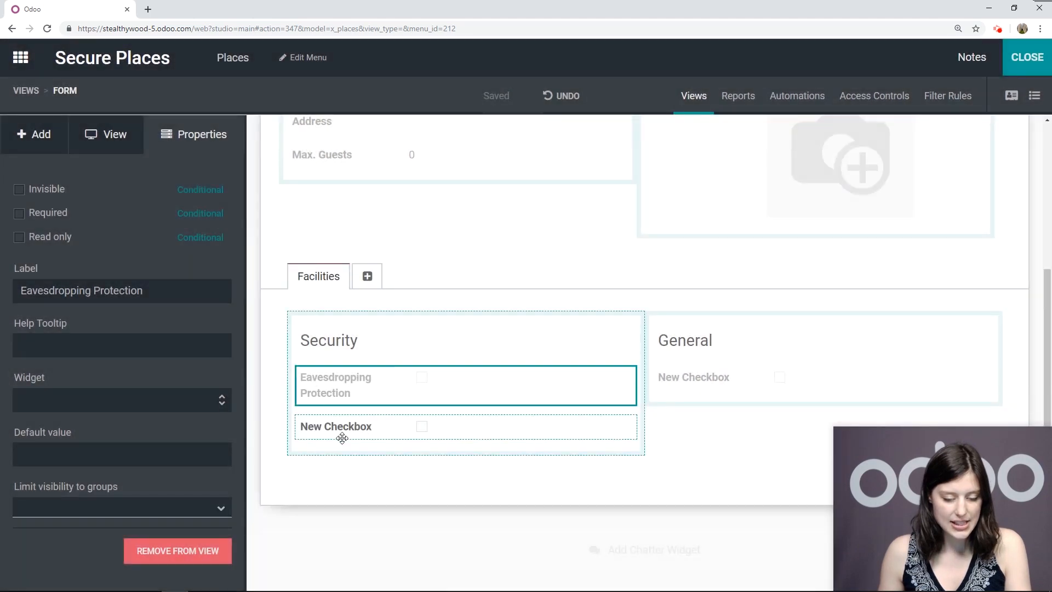
click(341, 436)
click(110, 297)
drag(112, 307, 10, 293)
drag(120, 293, 20, 289)
text(Bulletproo)
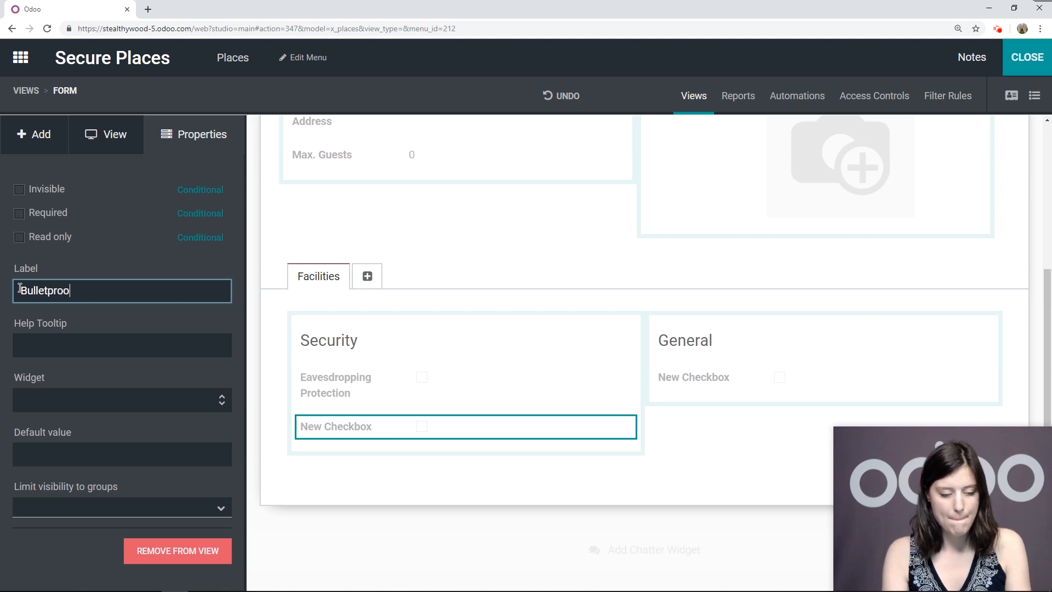
text(f Windows)
key(Return)
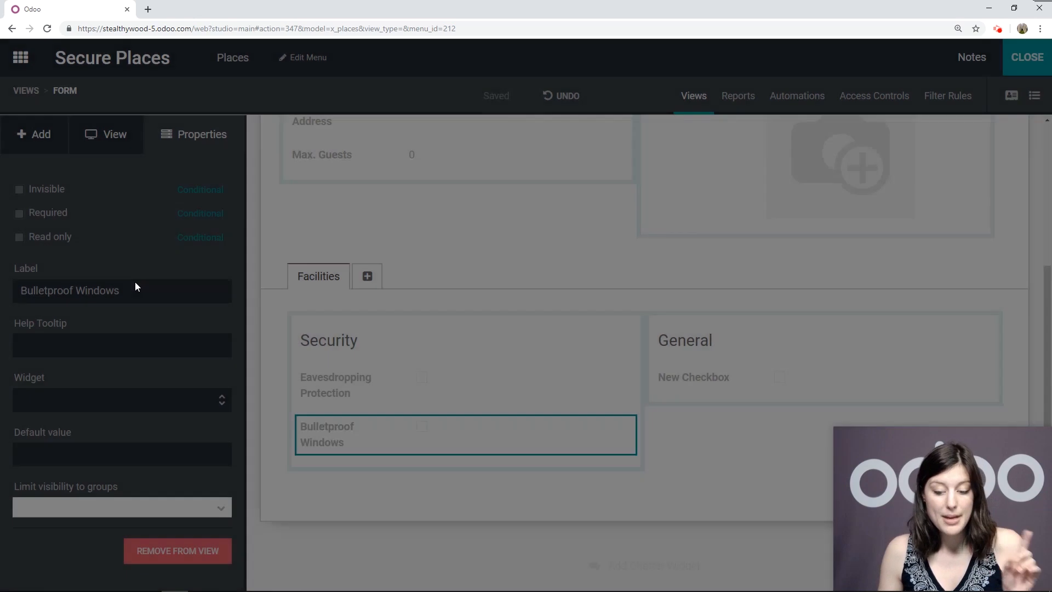
Label the General section's checkbox Coffee Machine
click(682, 376)
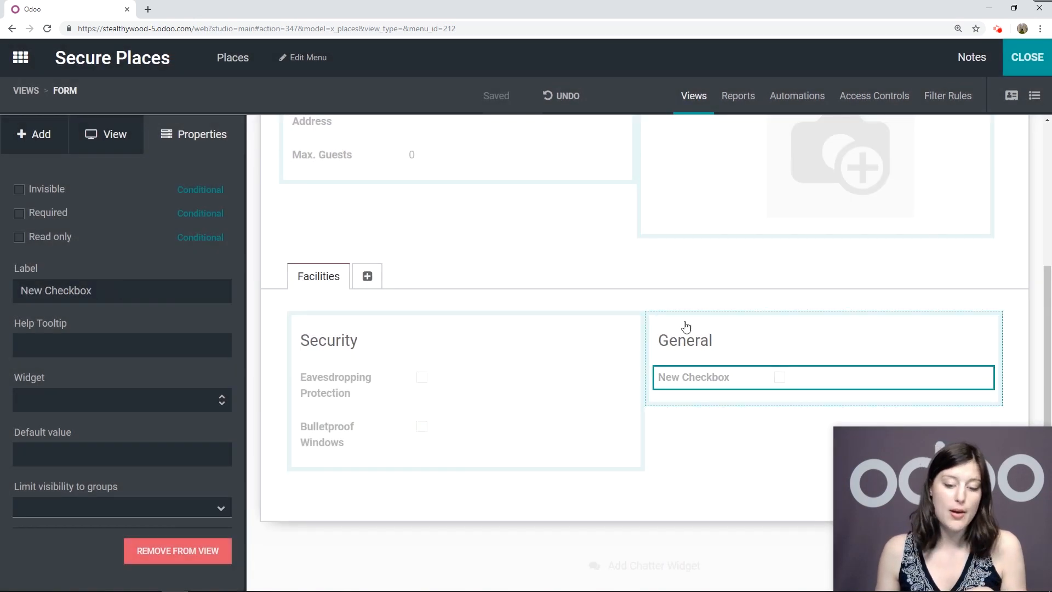
drag(146, 297, 12, 290)
text(Cof)
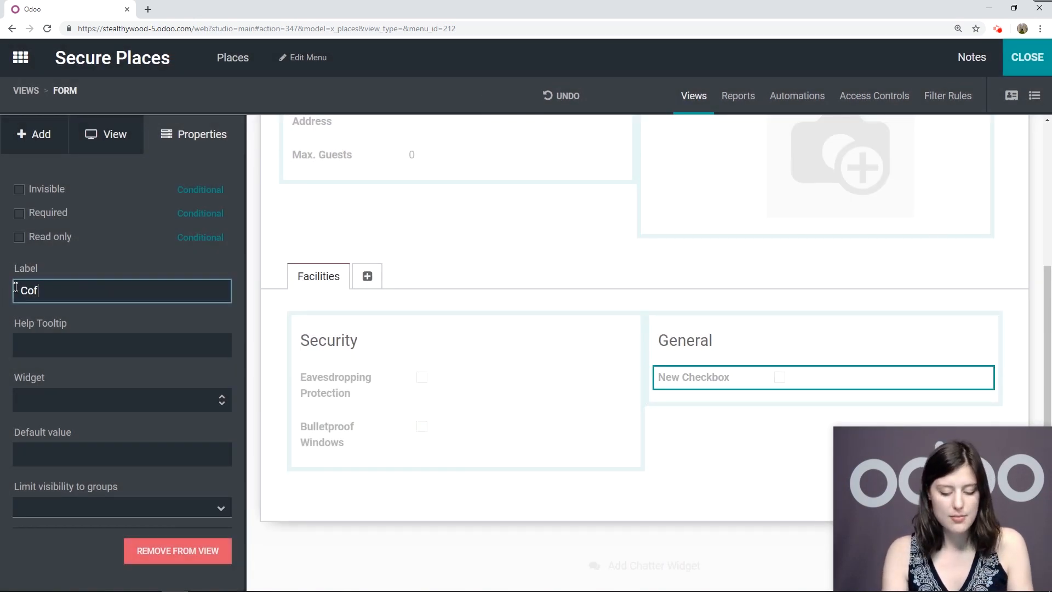
text(fee Machine)
key(Return)
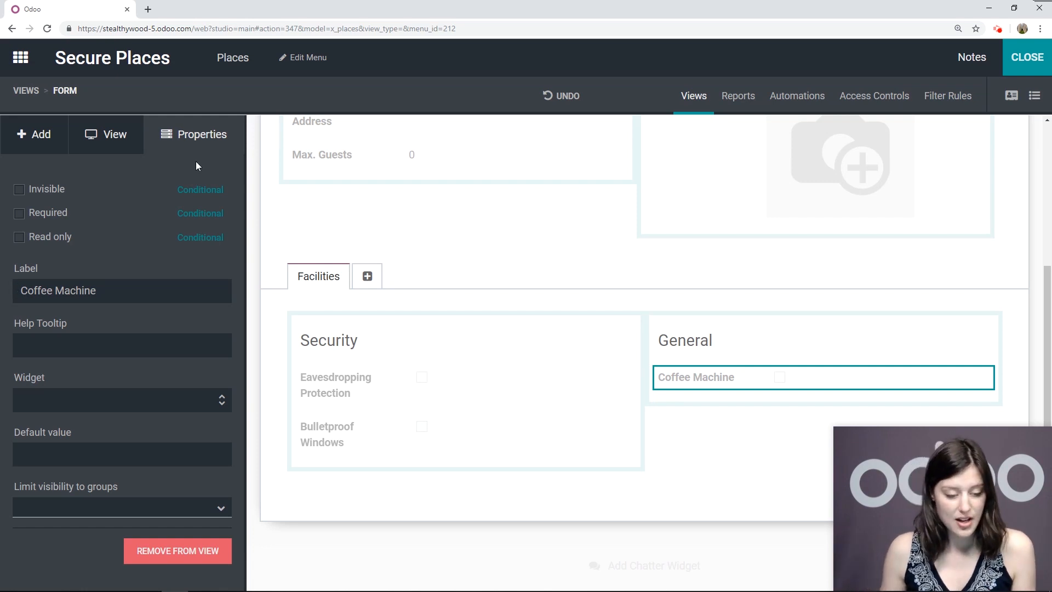
scroll(456, 415, up, 2)
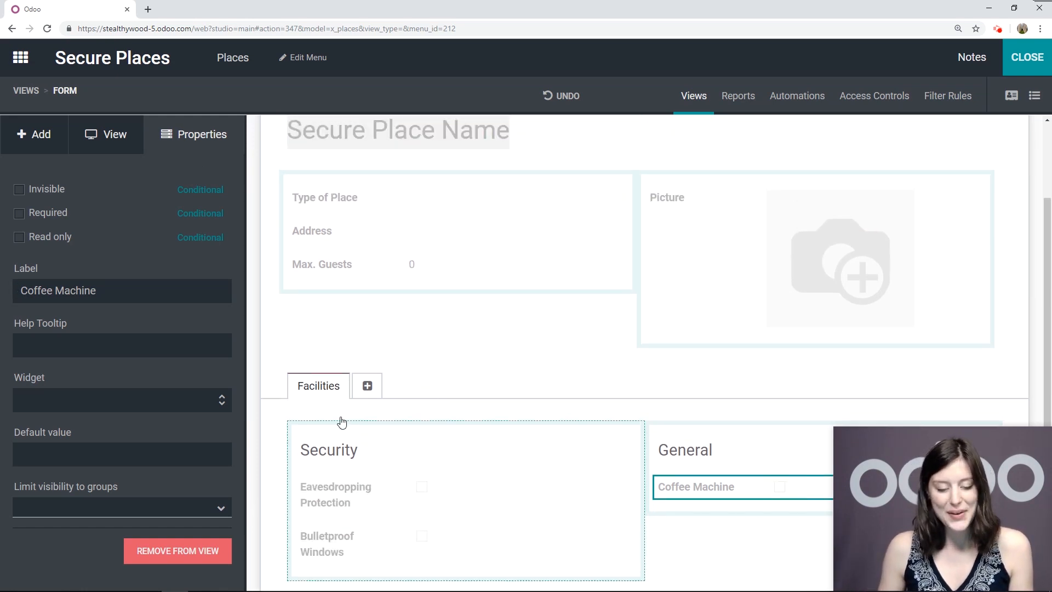
scroll(378, 348, down, 3)
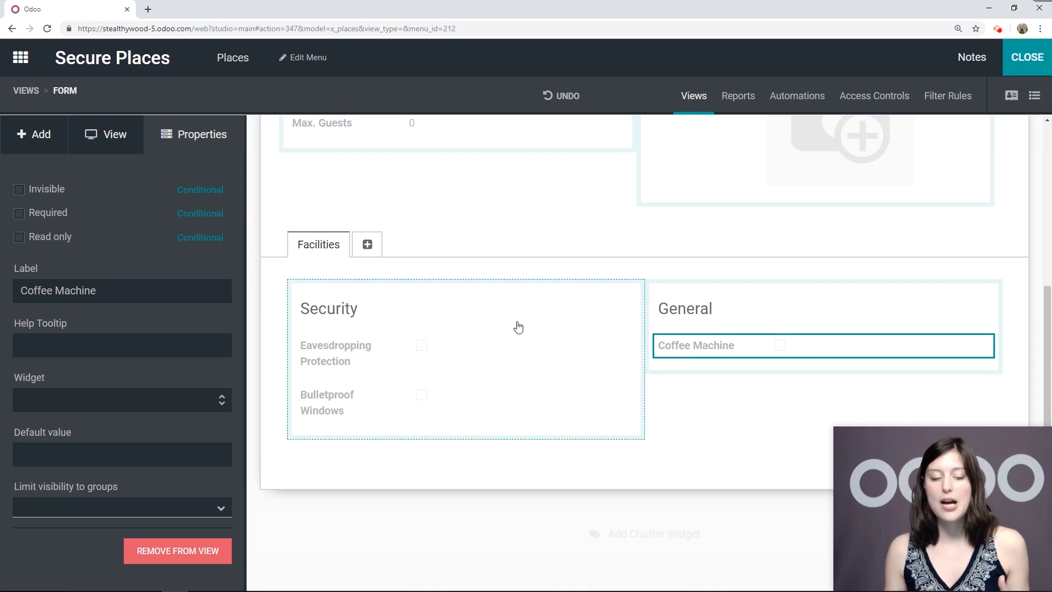
click(53, 136)
Add a new tab after Facilities and name it Description
drag(15, 199, 51, 207)
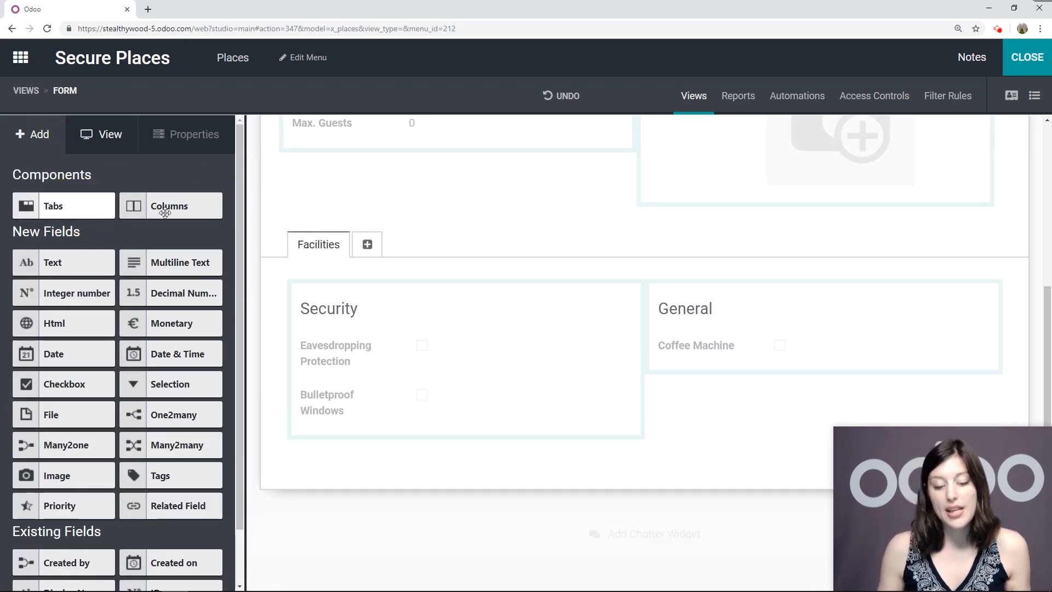
click(367, 248)
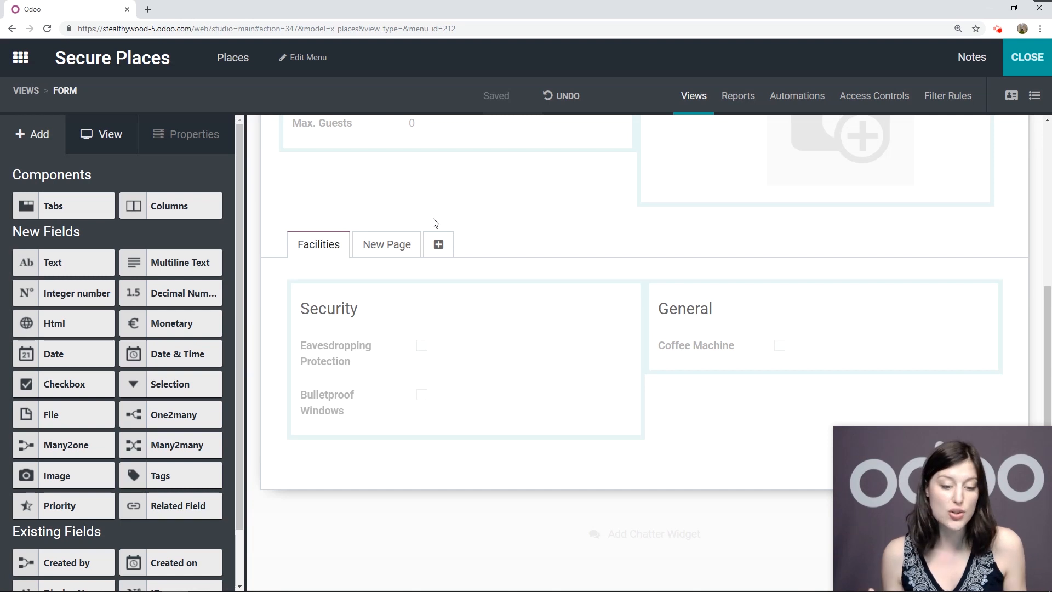
click(388, 247)
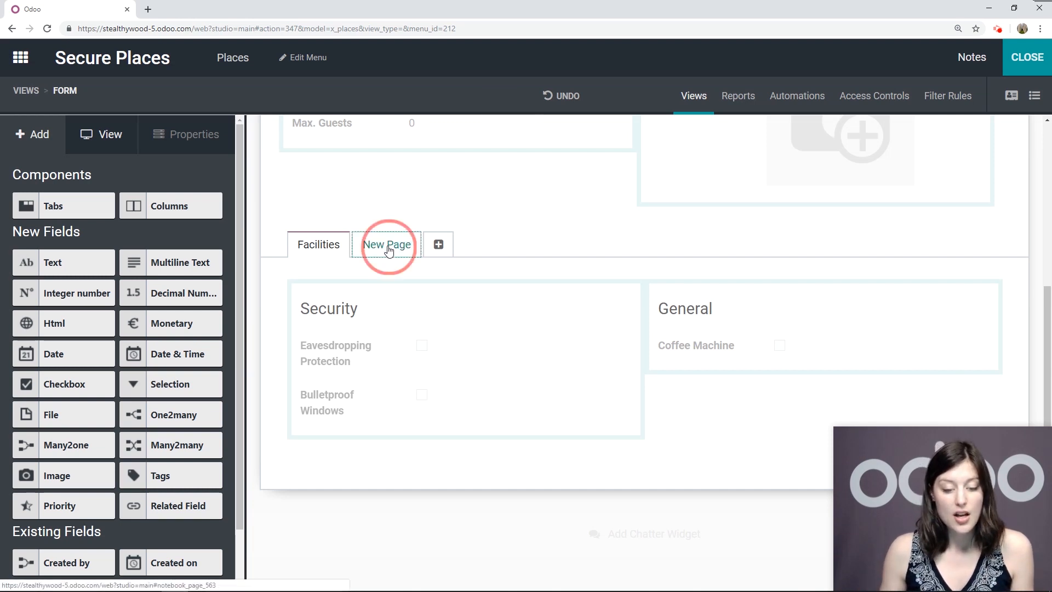
drag(85, 209, 5, 213)
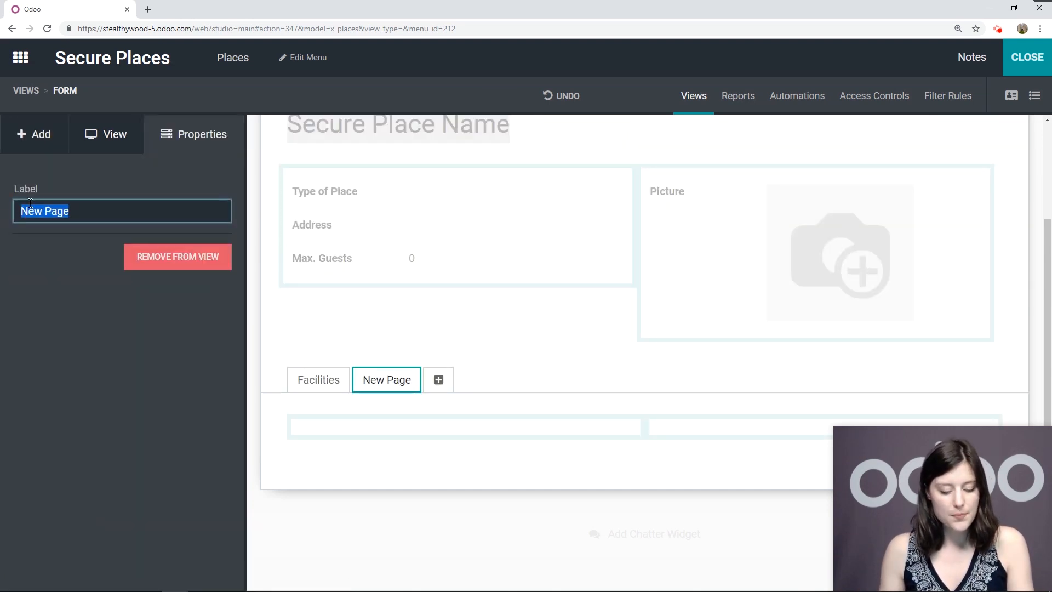
text(Description)
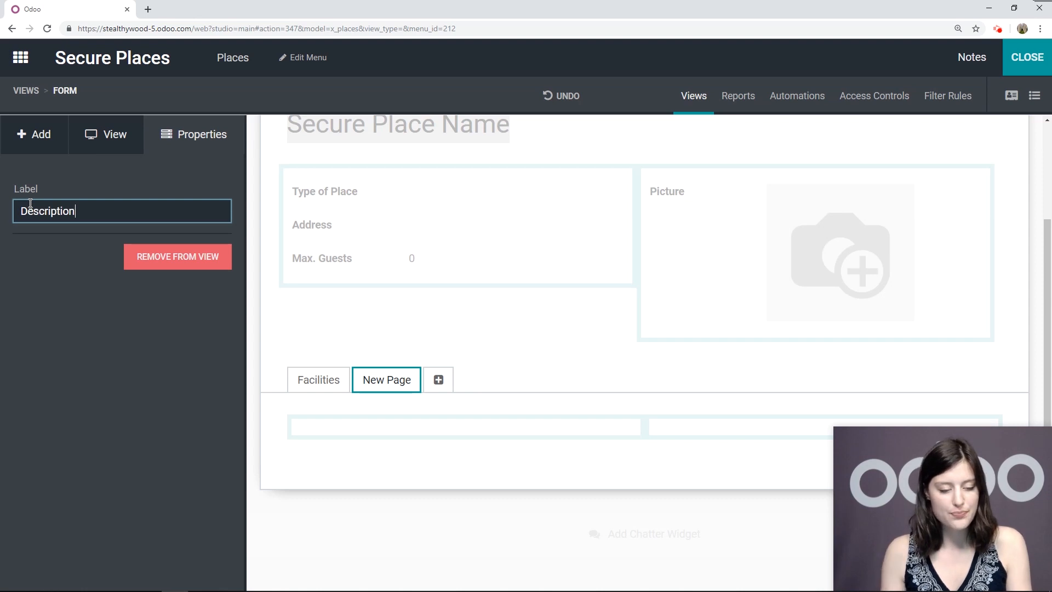
key(Return)
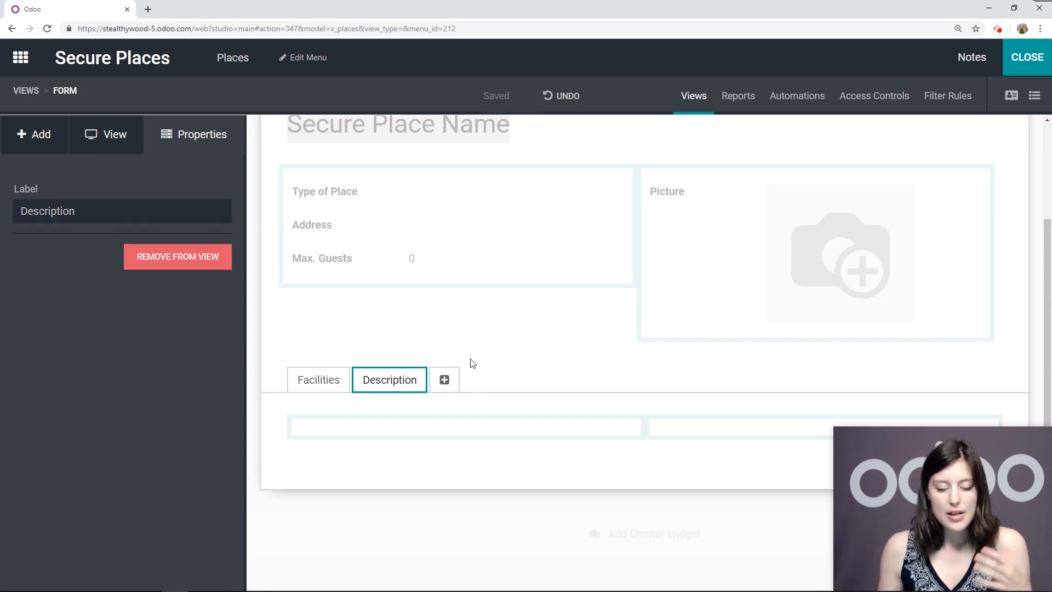
Remove the empty groups from the Description tab
click(519, 431)
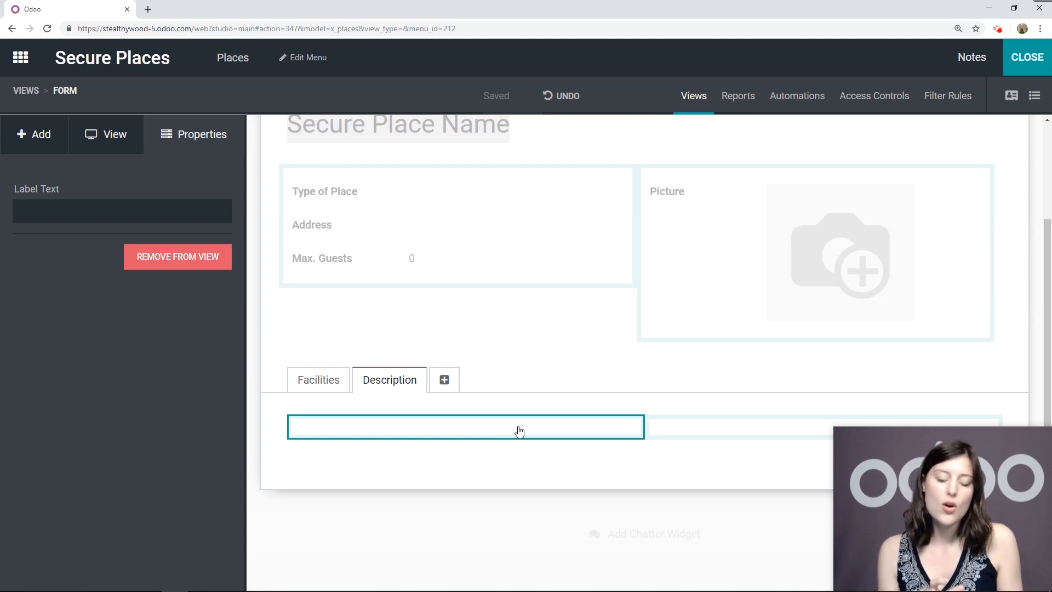
click(175, 269)
click(287, 173)
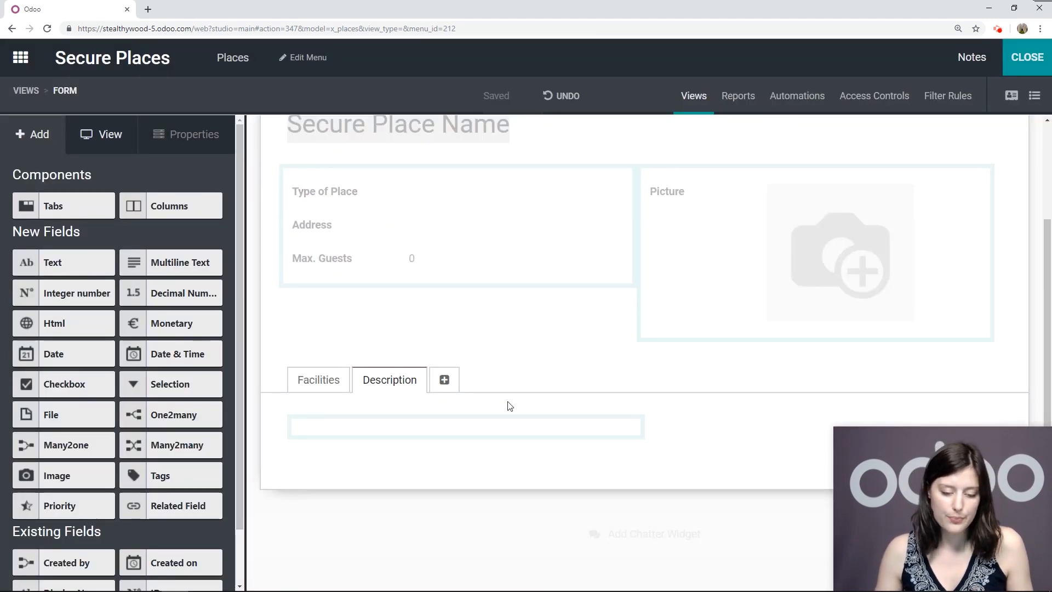
click(510, 425)
click(176, 263)
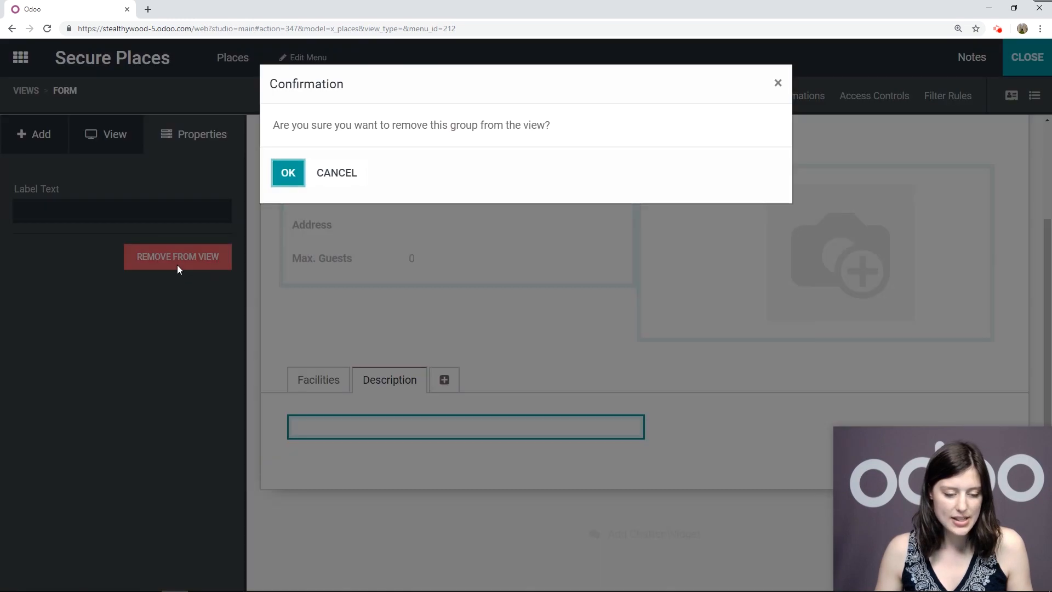
click(282, 173)
Drop an Html rich-text field into the Description tab
scroll(150, 318, down, 1)
scroll(150, 318, down, 1)
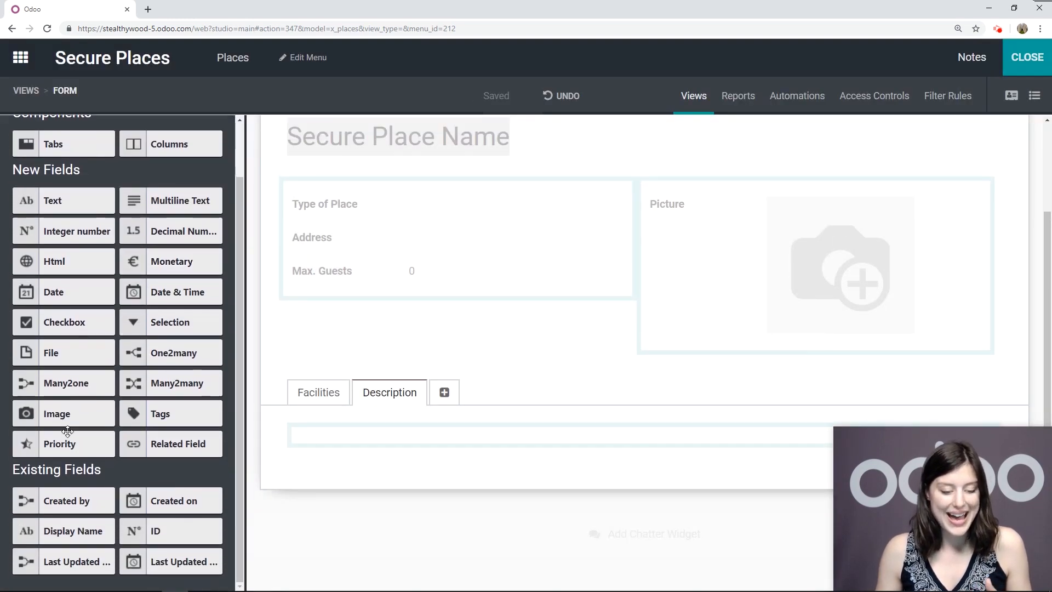
drag(58, 268, 413, 450)
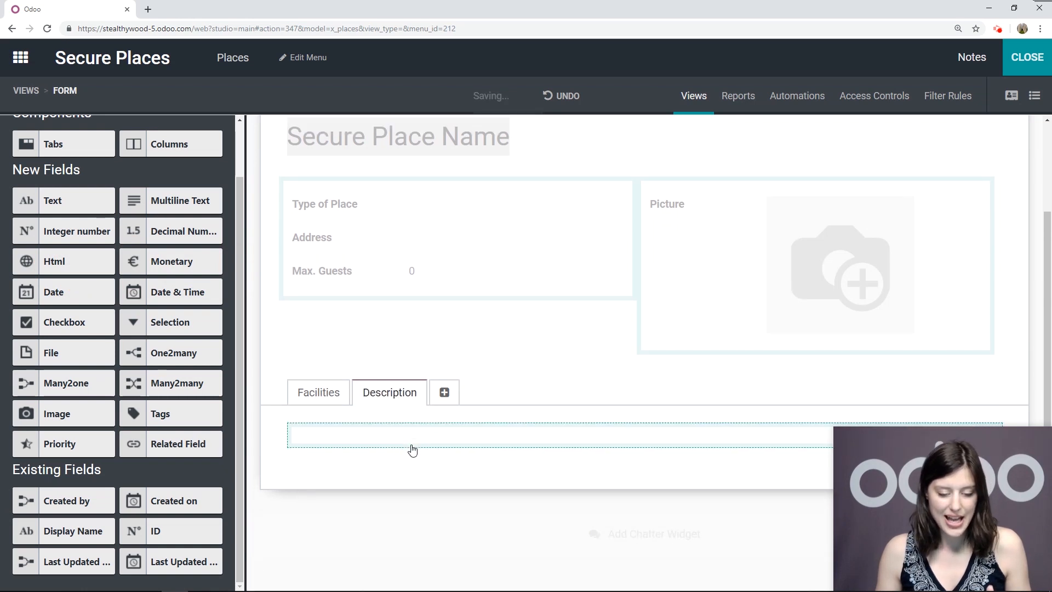
click(340, 417)
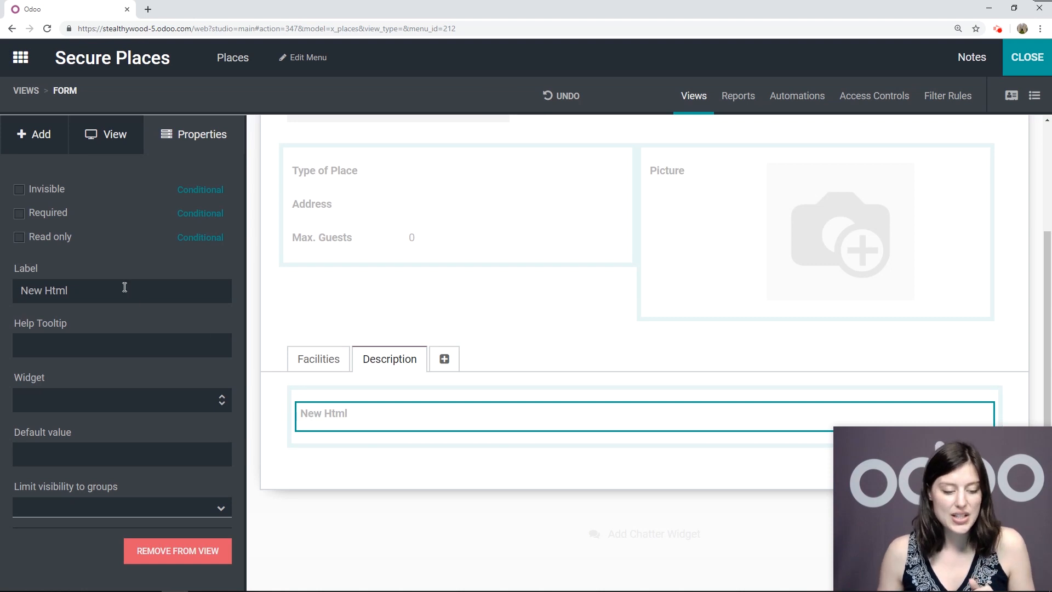
Label the Html field Description and add another tab after the Description tab
drag(125, 287, 1, 285)
text(Description)
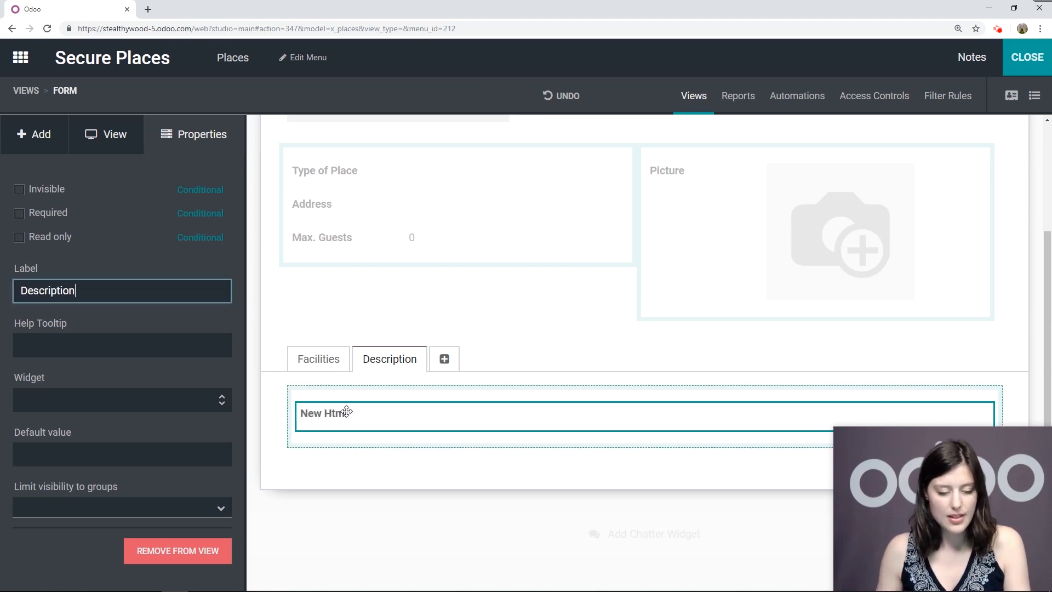
click(209, 322)
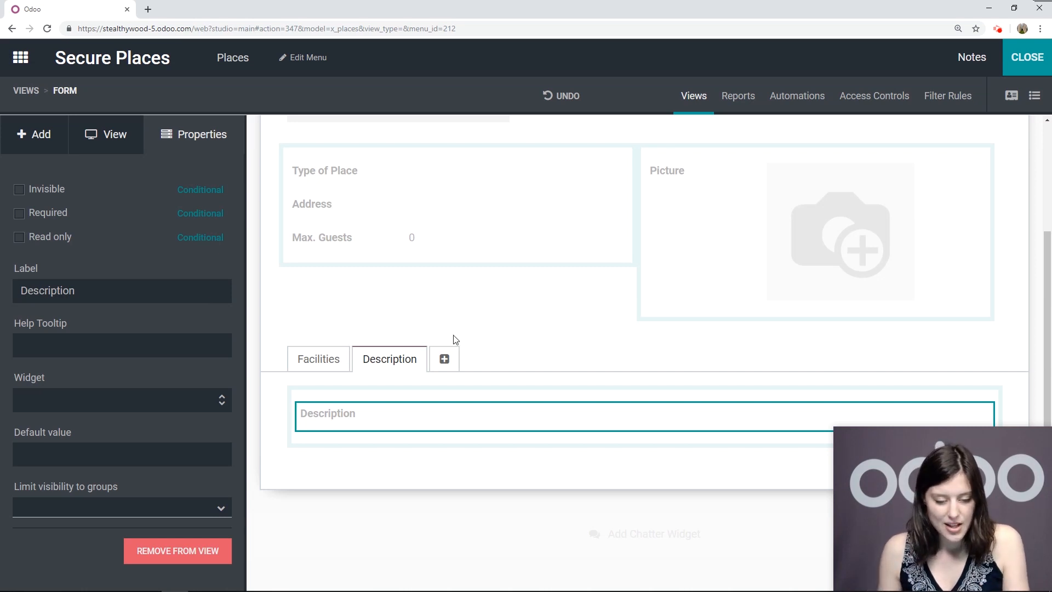
scroll(456, 340, up, 1)
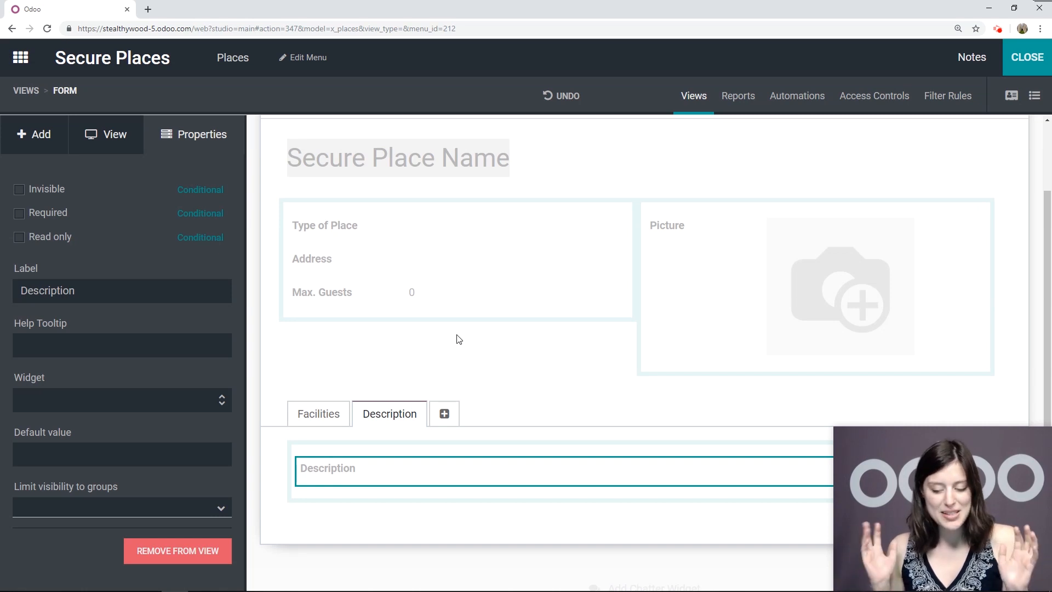
click(444, 415)
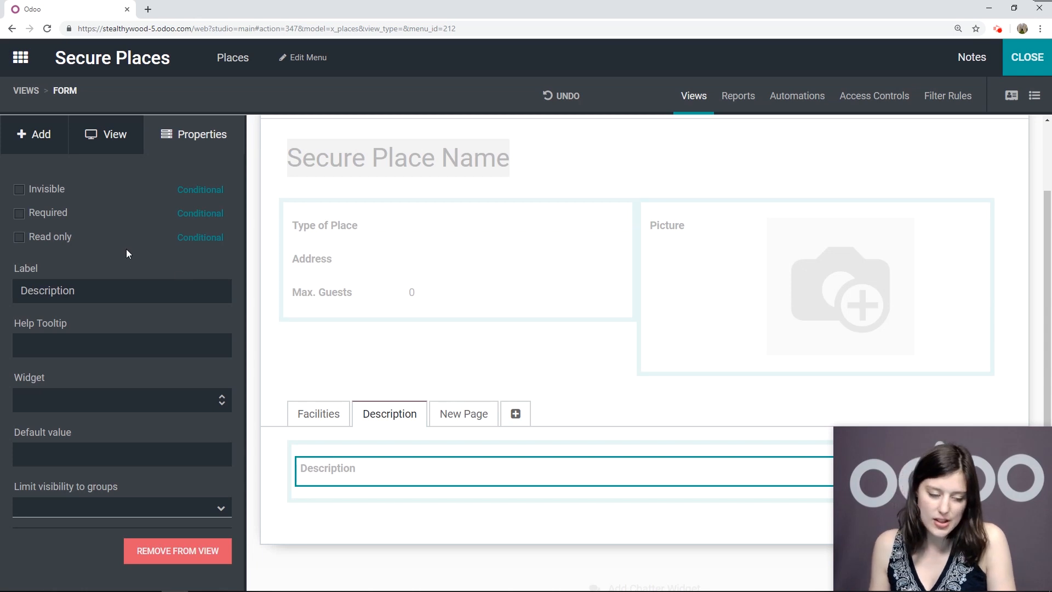
Rename the new tab to Security Team
click(464, 413)
drag(85, 210, 1, 219)
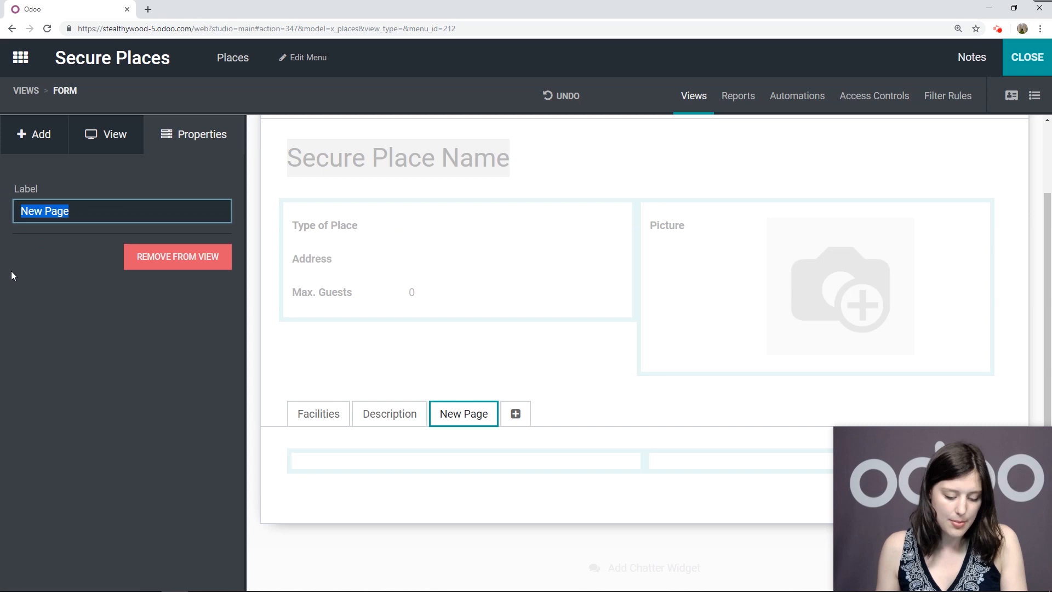
text(Security Team)
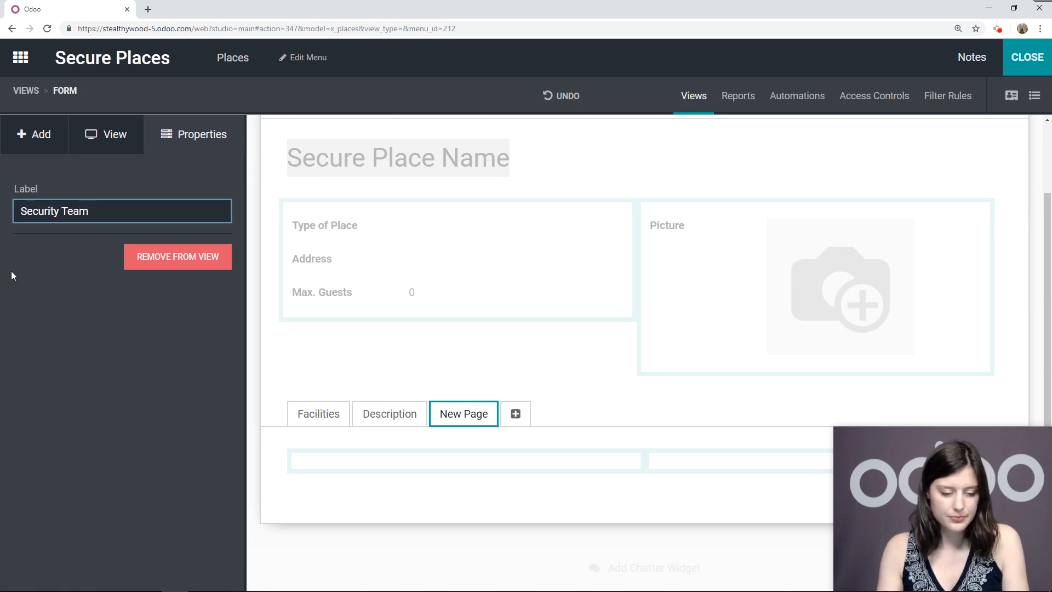
key(Return)
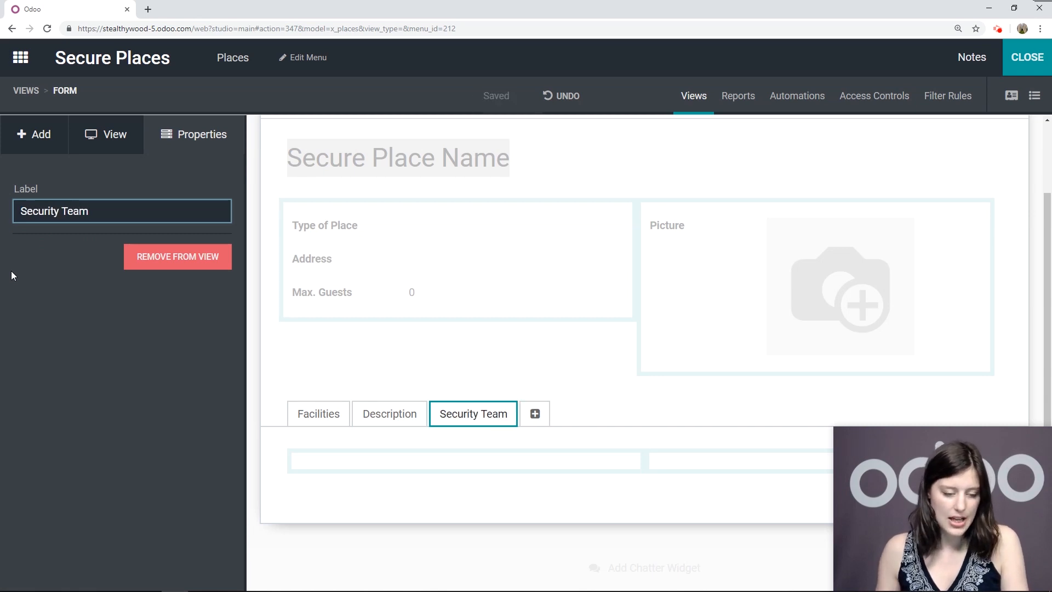
Add a many-to-one field related to Contact in the Security Team tab
click(34, 136)
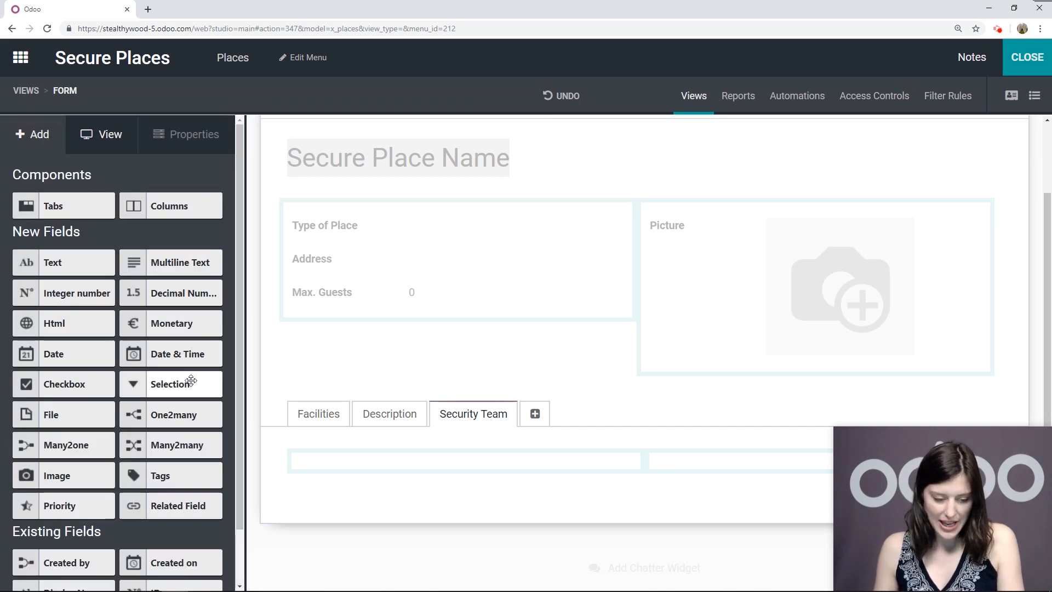
scroll(174, 364, down, 1)
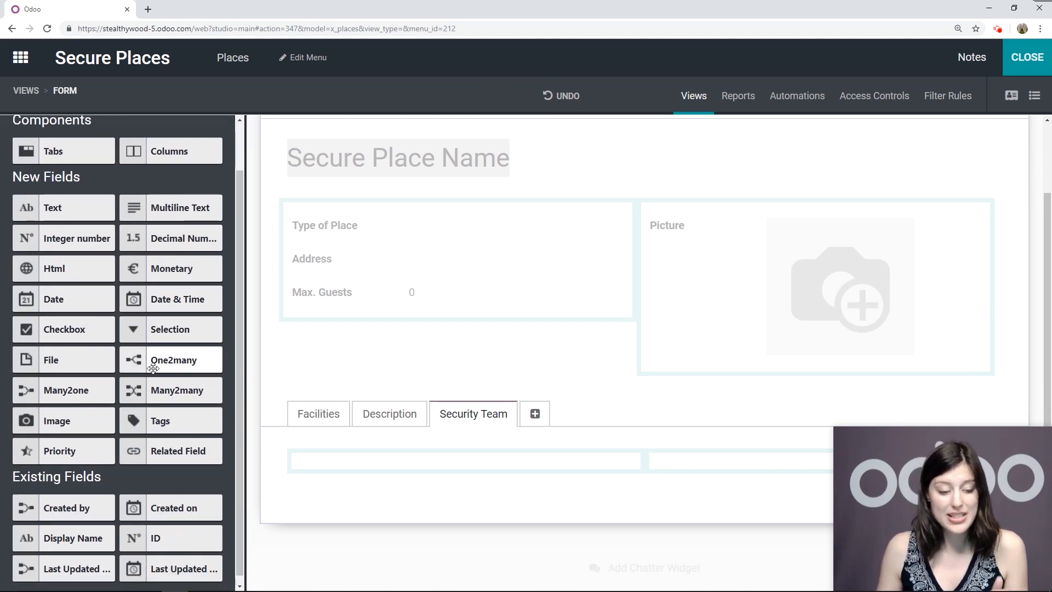
click(77, 390)
drag(77, 390, 410, 462)
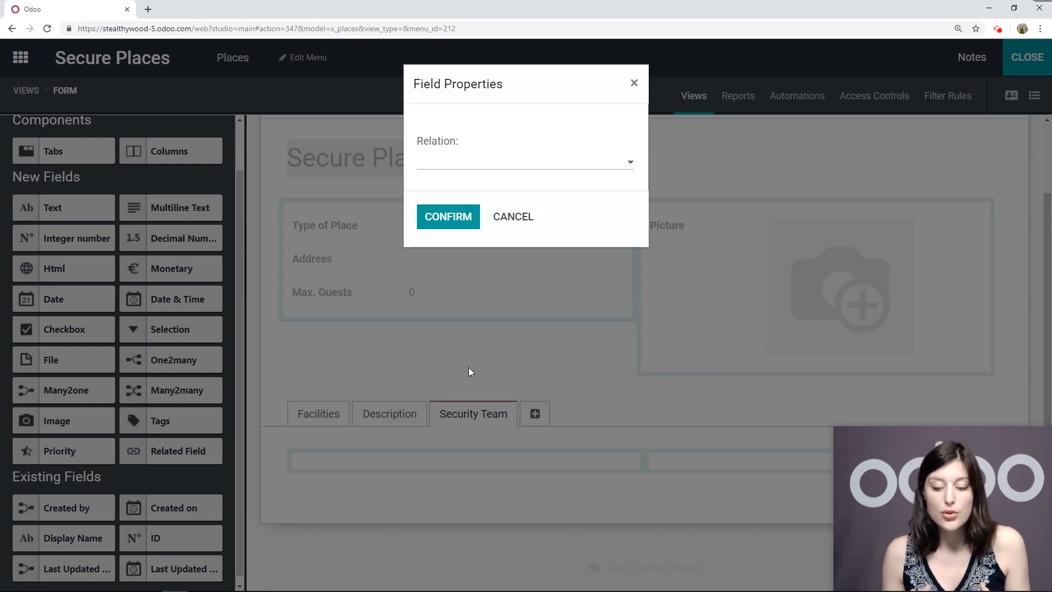
click(432, 163)
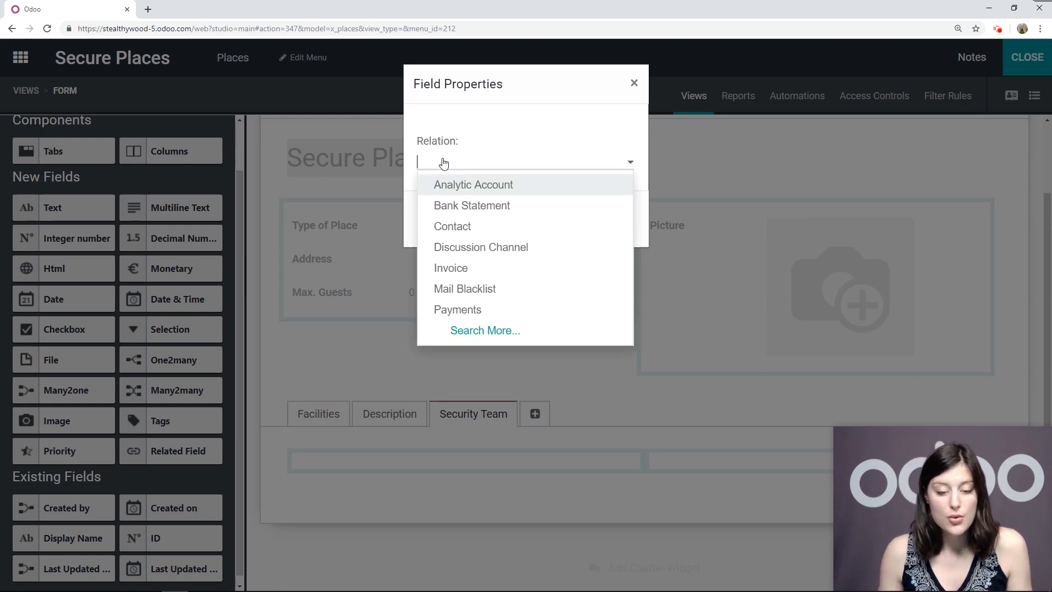
click(464, 231)
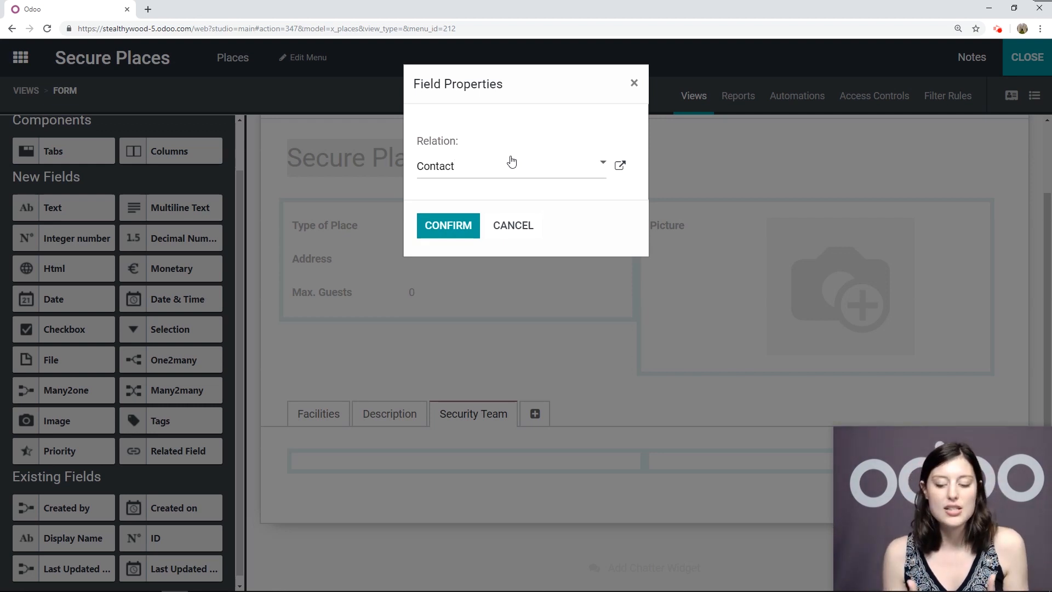
click(455, 229)
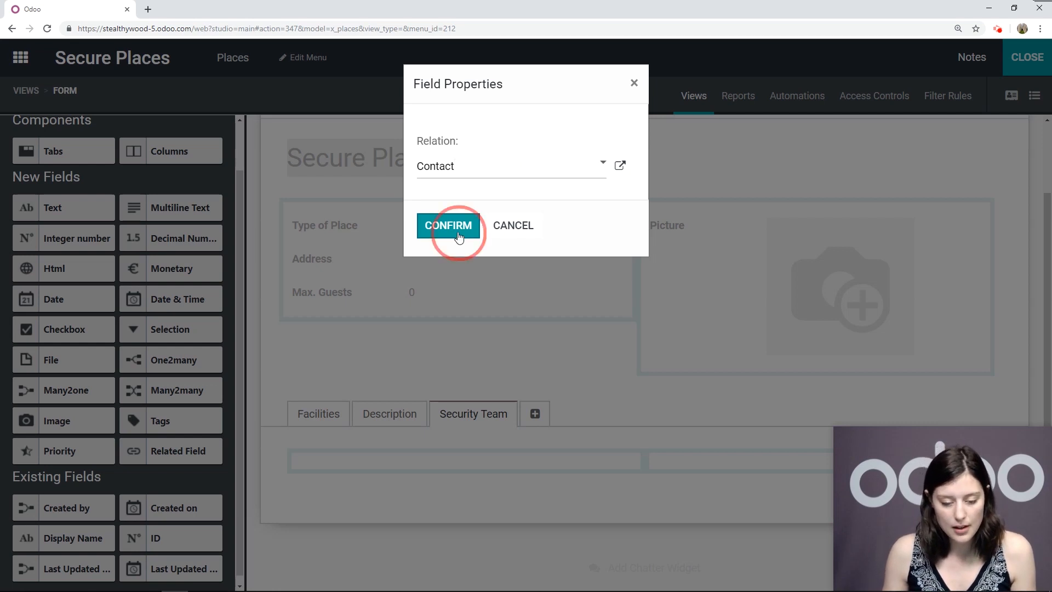
Relabel the Contact field as Security Company
click(334, 478)
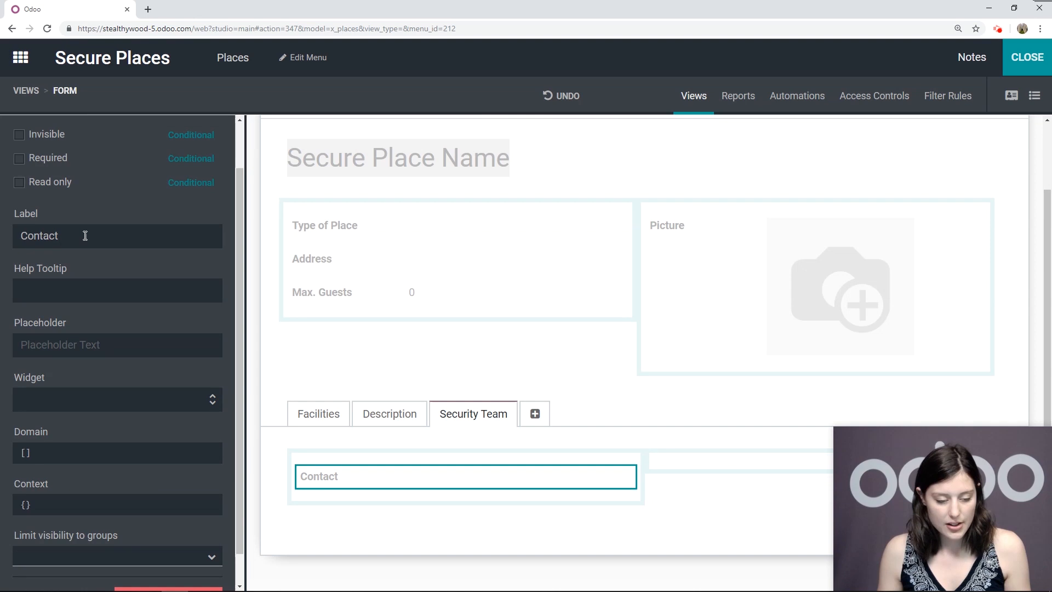
drag(84, 235, 29, 226)
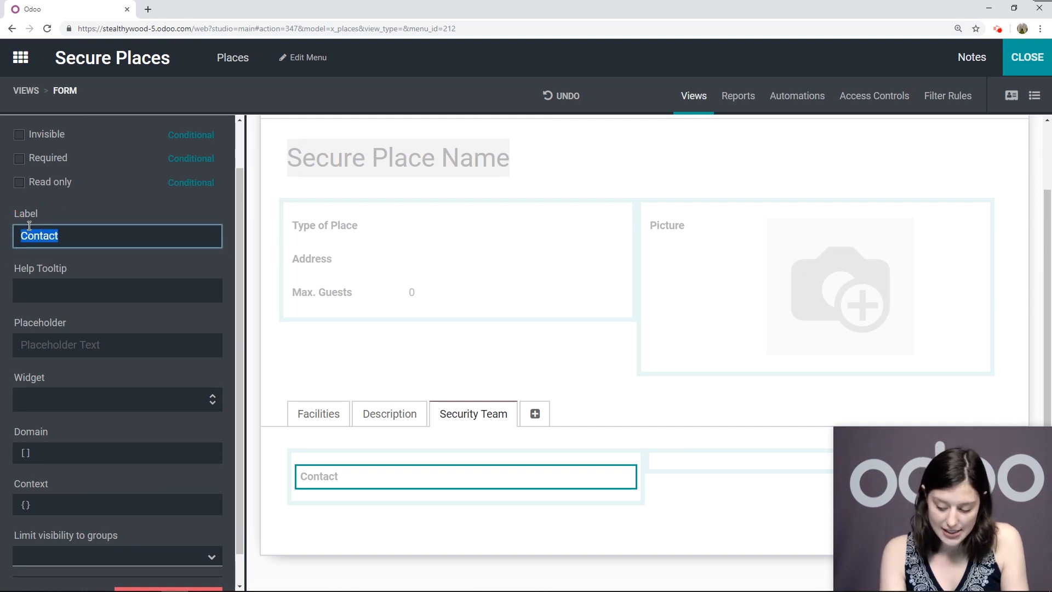
text(Secu)
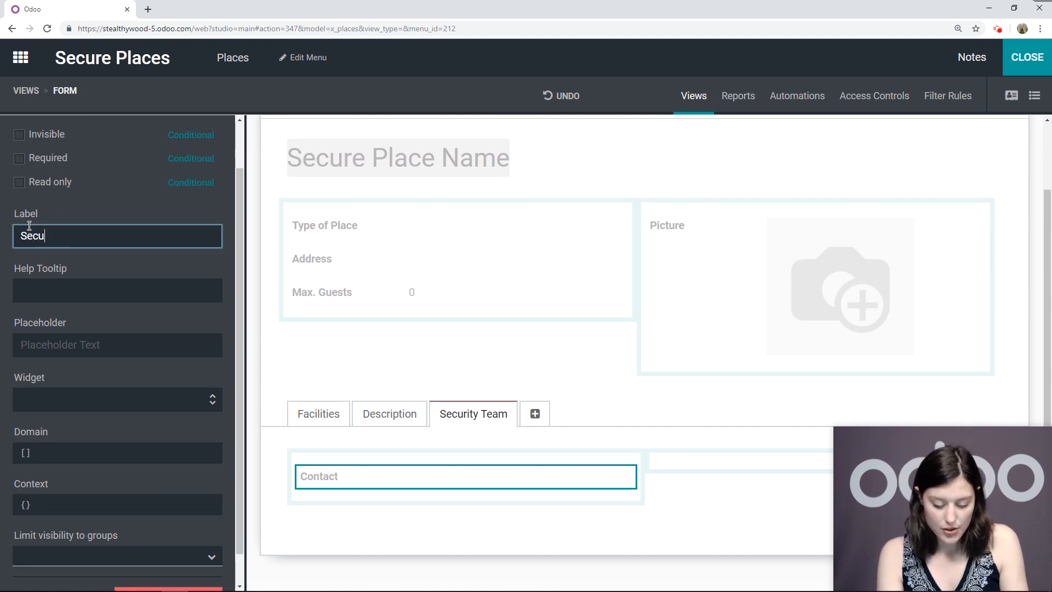
text(rity Company)
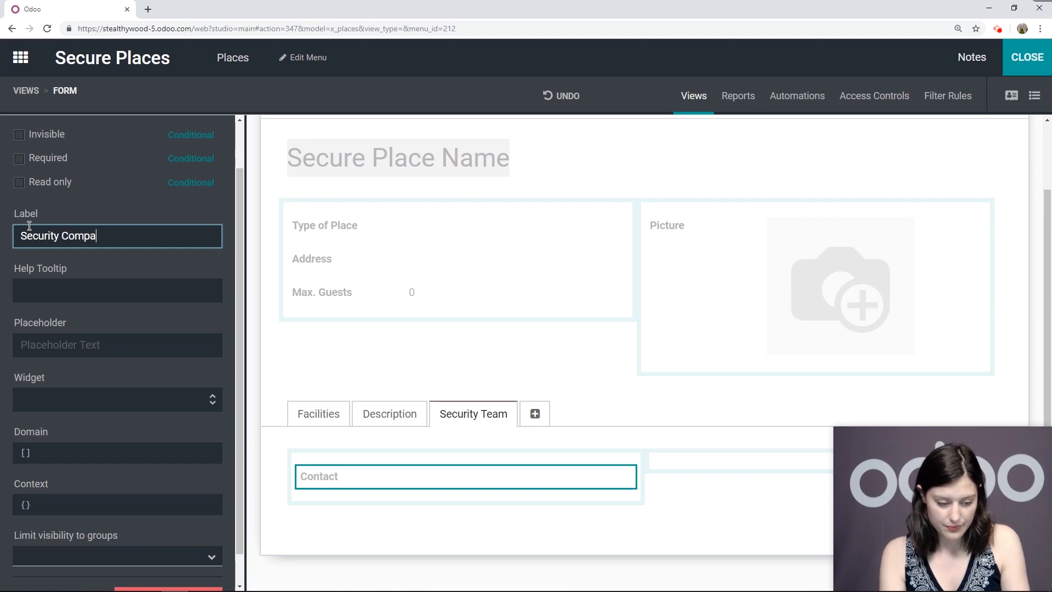
click(107, 206)
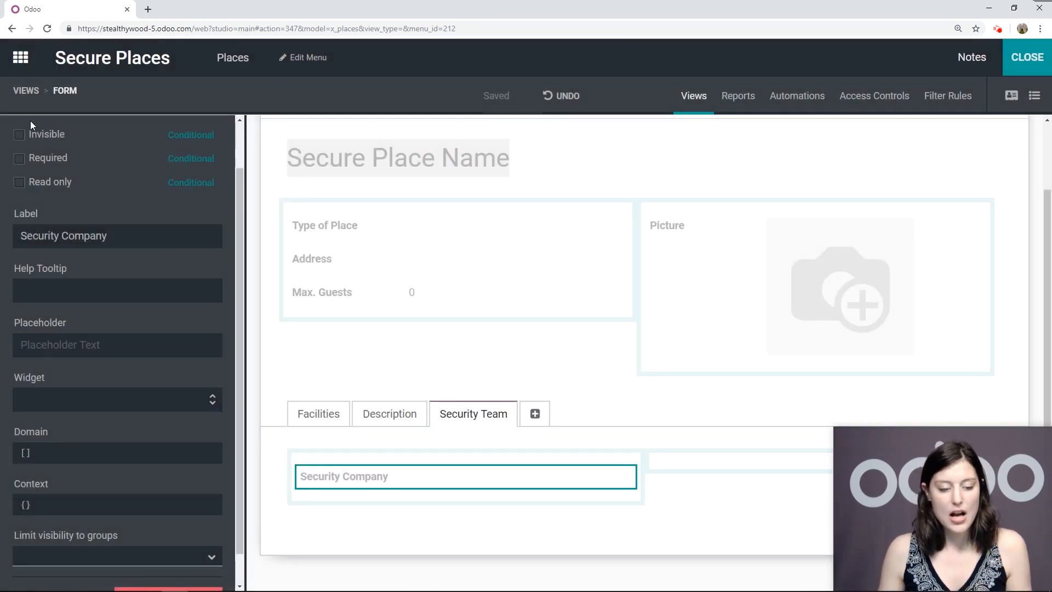
scroll(30, 121, up, 2)
click(40, 135)
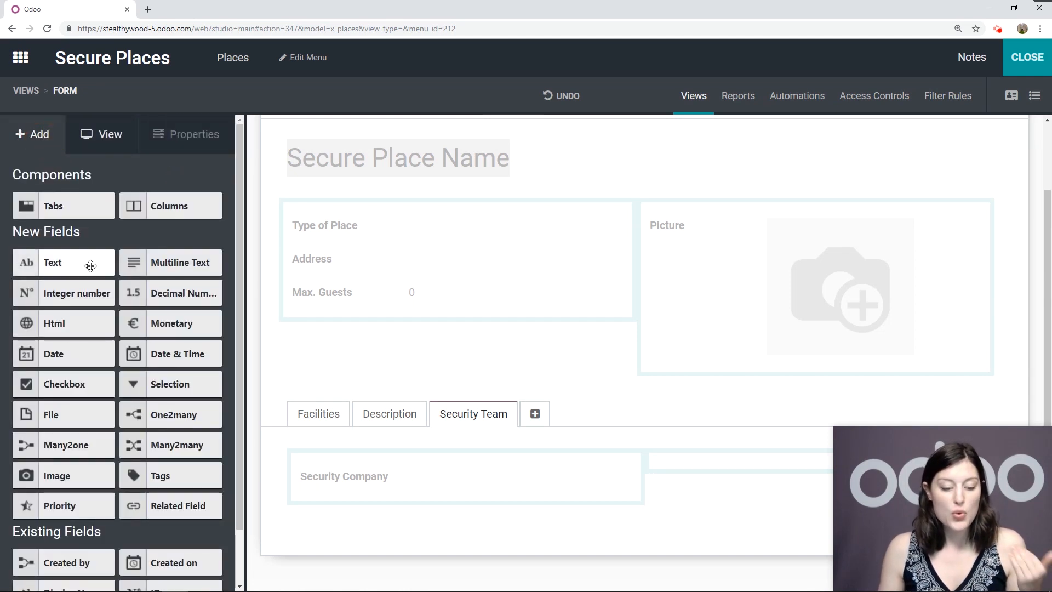
Add a related field showing Security Company > Phone below Security Company
scroll(164, 406, down, 2)
drag(141, 444, 353, 530)
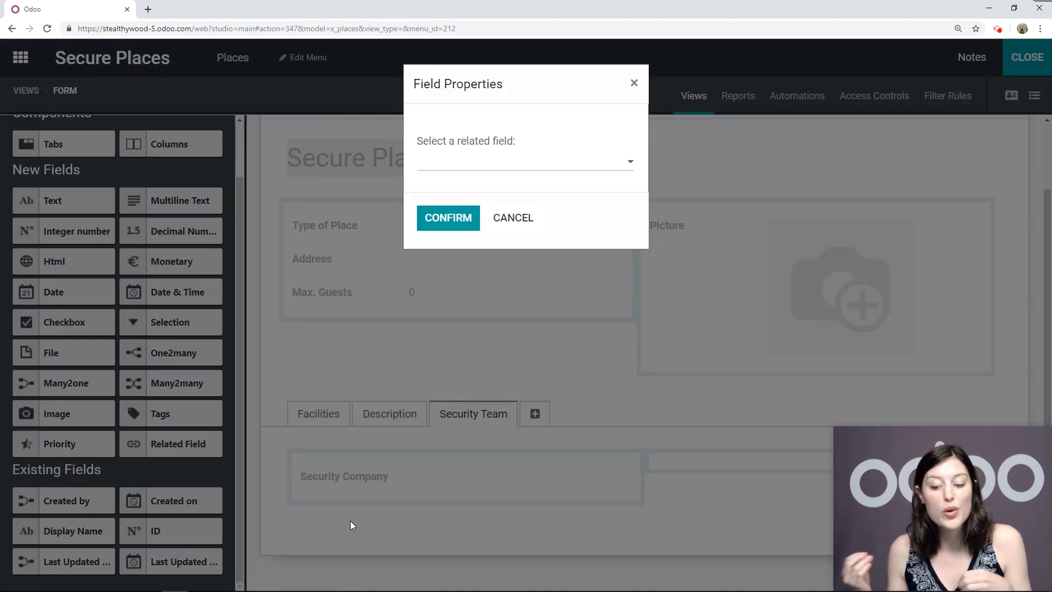
click(596, 168)
scroll(541, 334, down, 3)
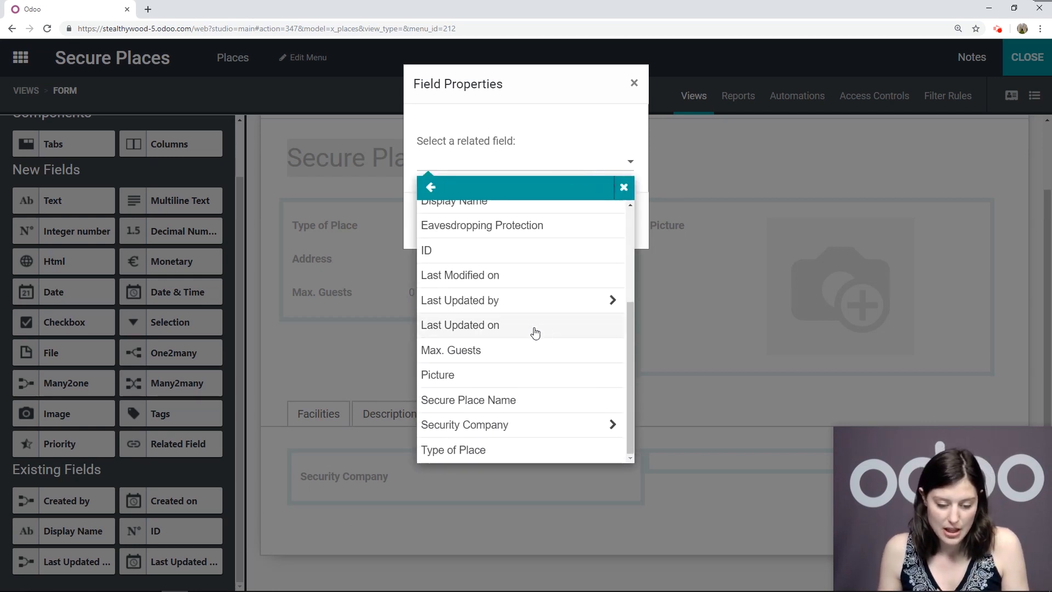
click(467, 427)
scroll(492, 365, down, 20)
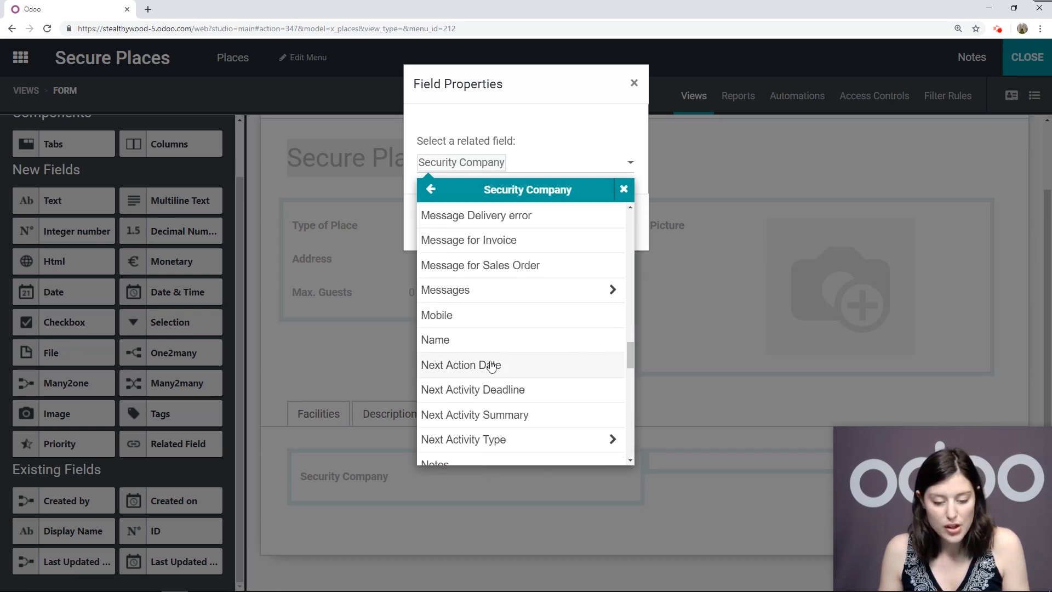
scroll(492, 365, down, 6)
click(467, 351)
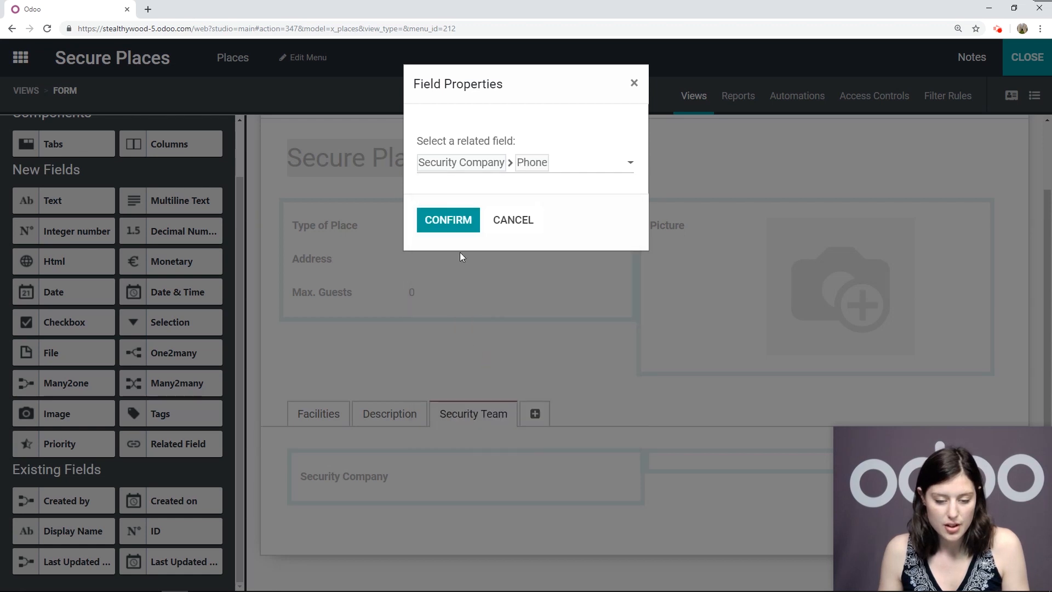
click(454, 222)
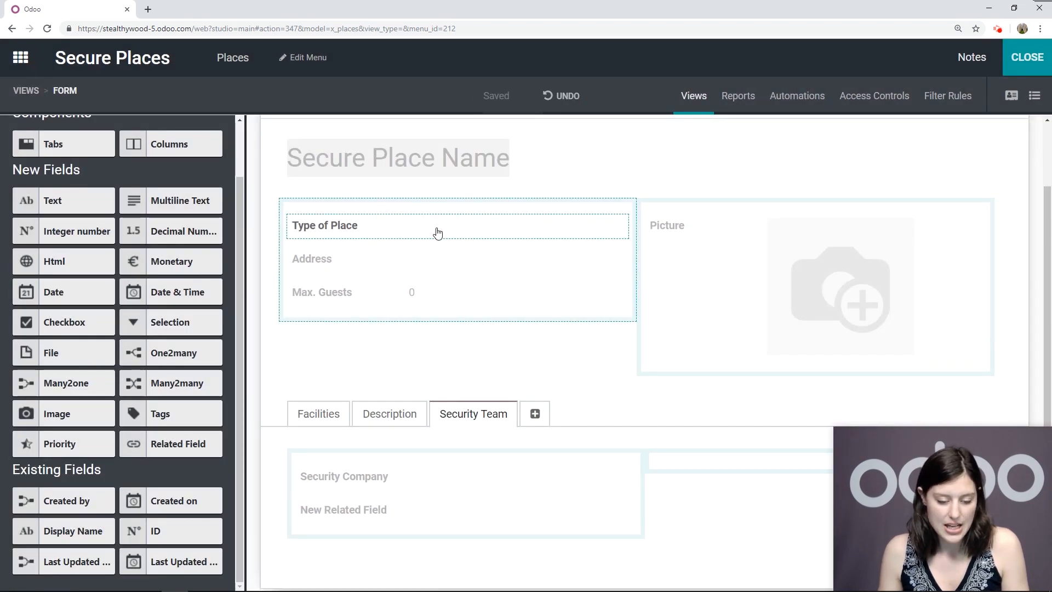
Type Phone as the related field's label
click(328, 509)
drag(115, 229, 4, 230)
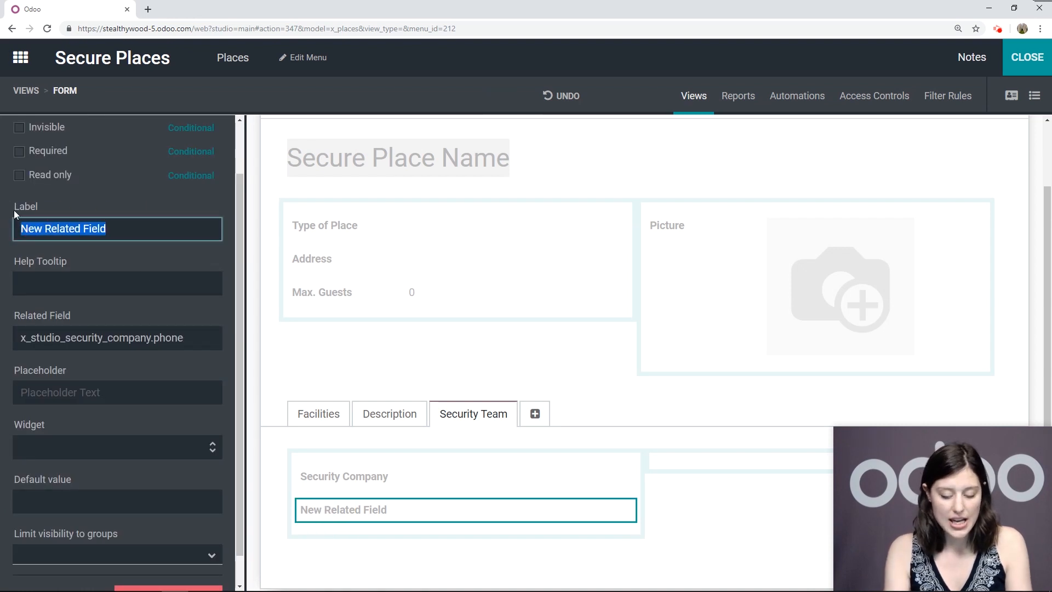
text(Phone)
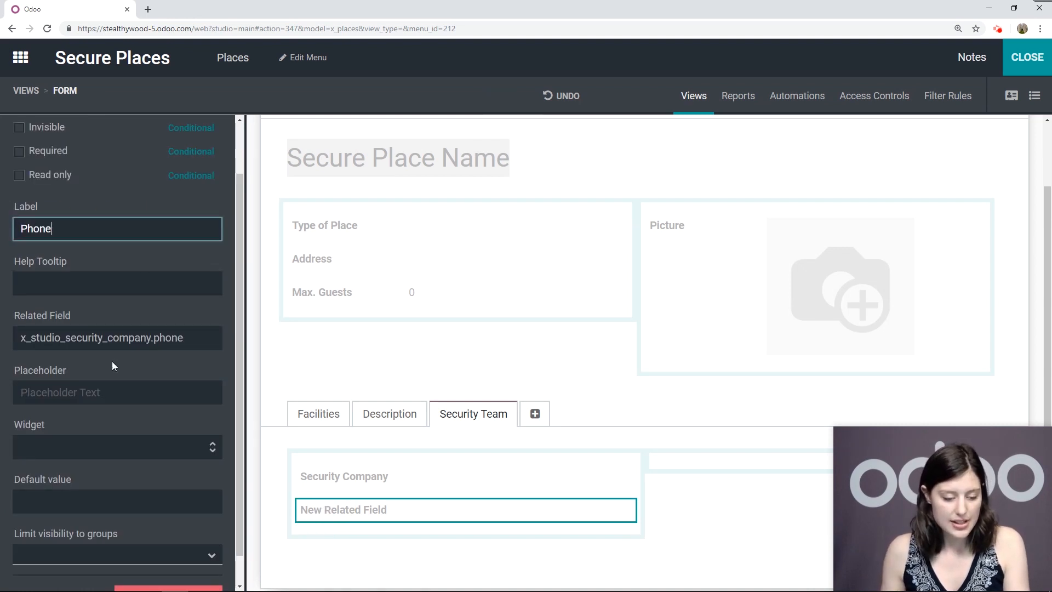
Apply the Phone label, set its widget to phone, and make it read only
click(106, 448)
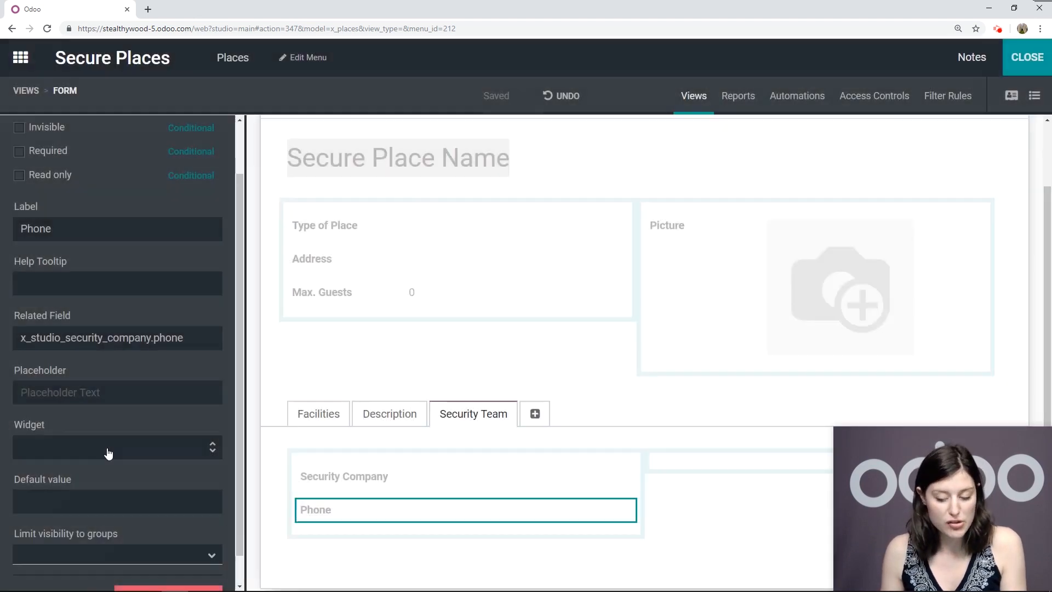
click(108, 453)
click(40, 545)
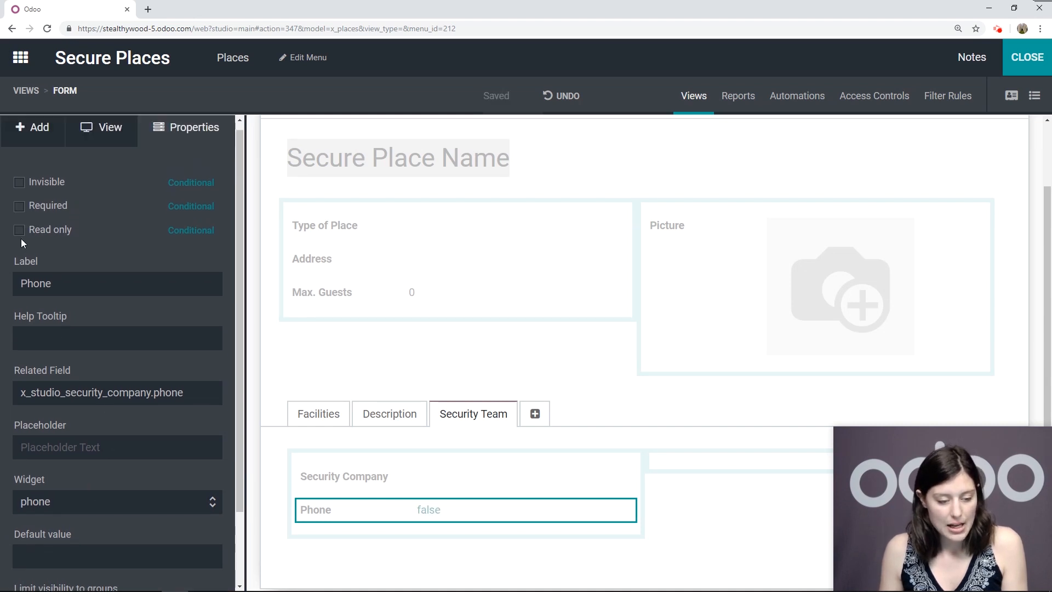
click(19, 231)
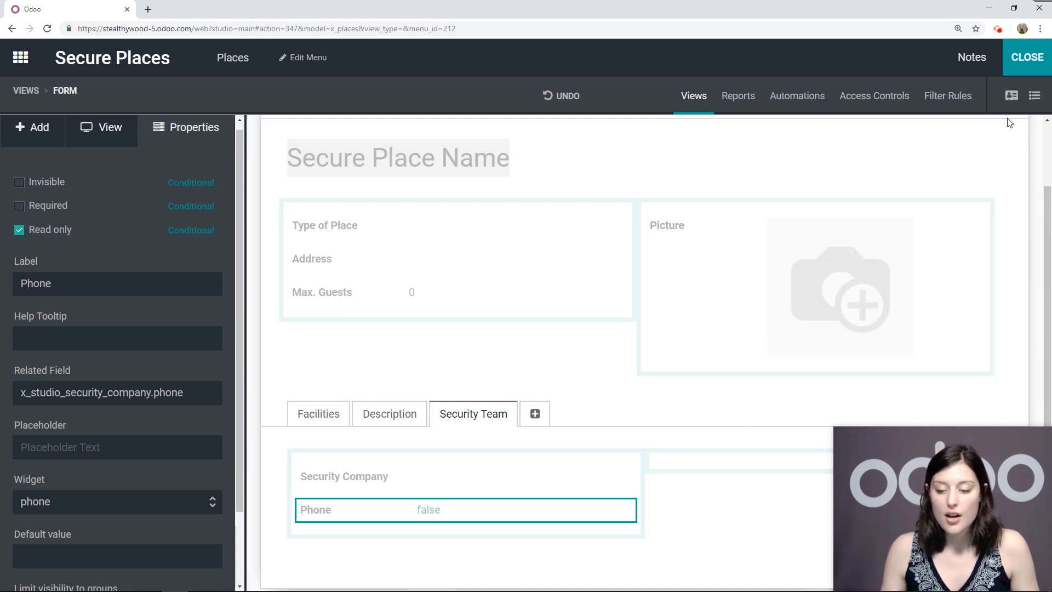
Add Address and Type of Place list columns, move Secure Place Name first, and exit Studio
click(1034, 97)
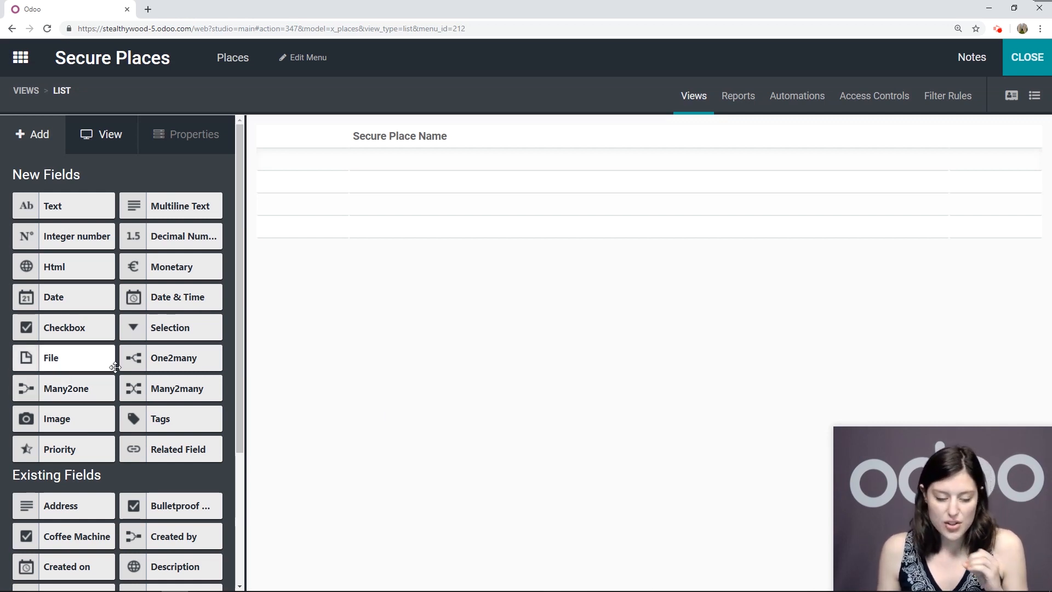
scroll(117, 372, down, 3)
scroll(117, 372, down, 1)
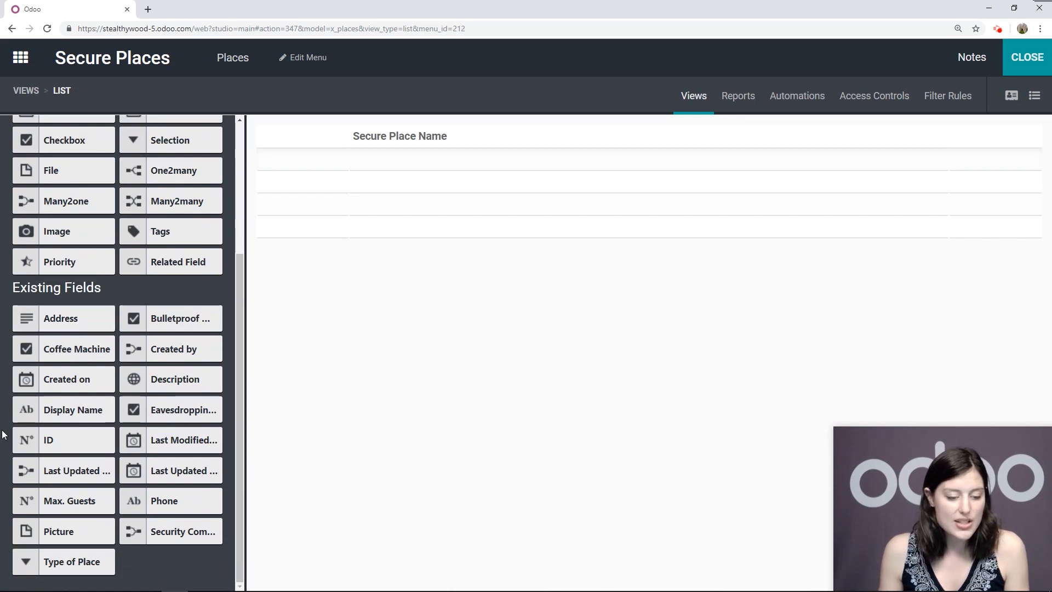
mouse_move(52, 316)
mouse_down()
mouse_move(324, 176)
mouse_move(317, 143)
mouse_up()
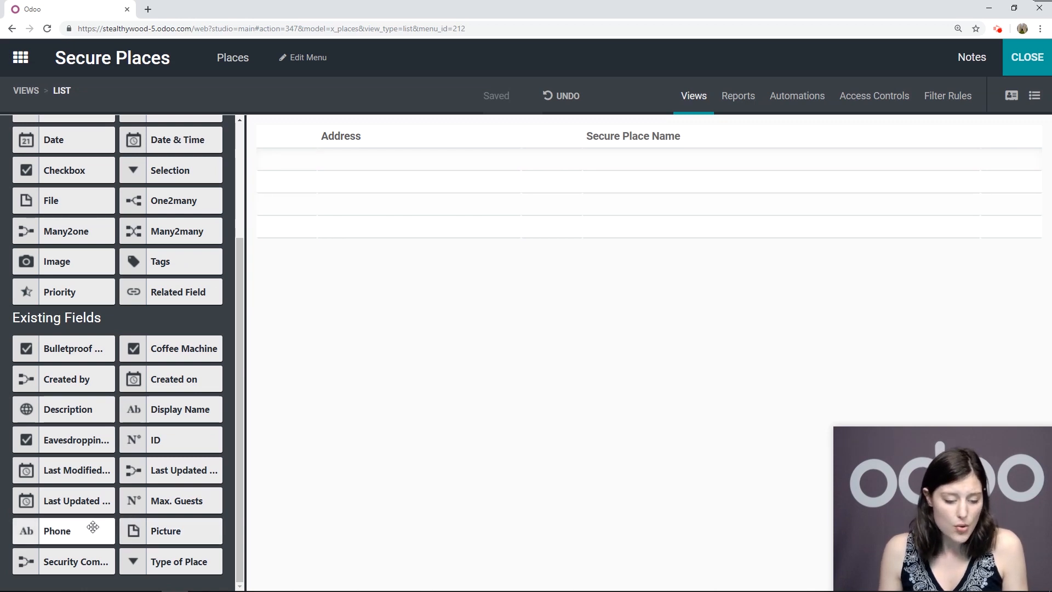
drag(174, 561, 296, 164)
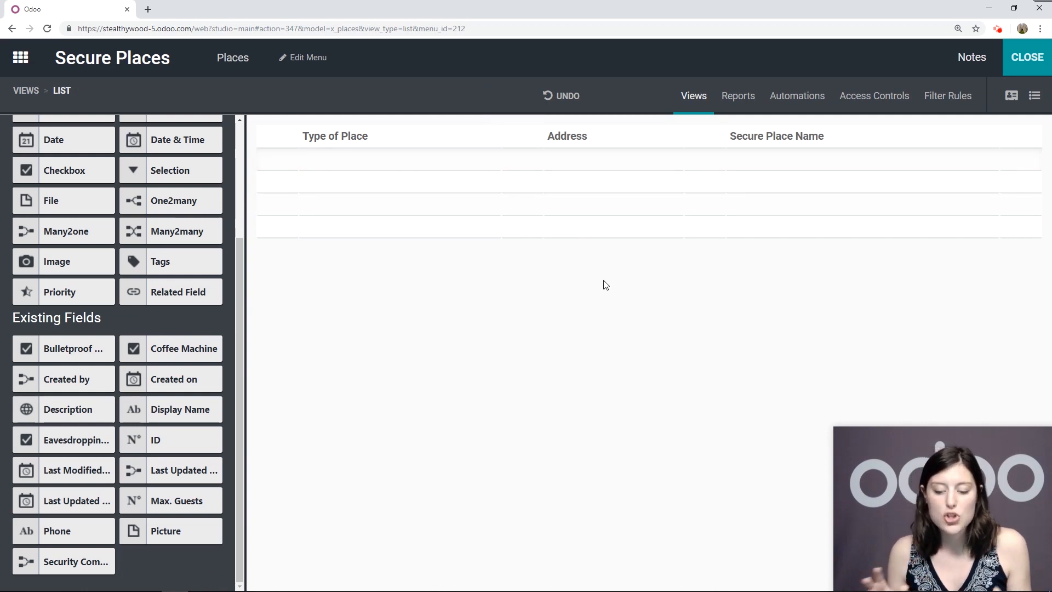
drag(775, 135, 251, 158)
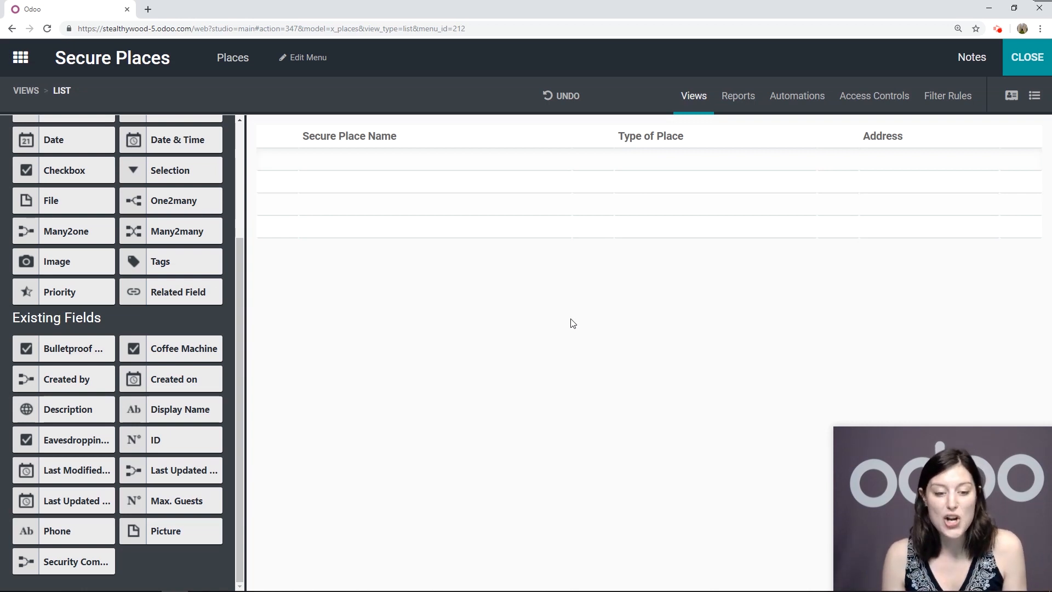
click(1027, 57)
Start a new place named 'Red Eagle Hotel - Meeting Room #1'
click(41, 126)
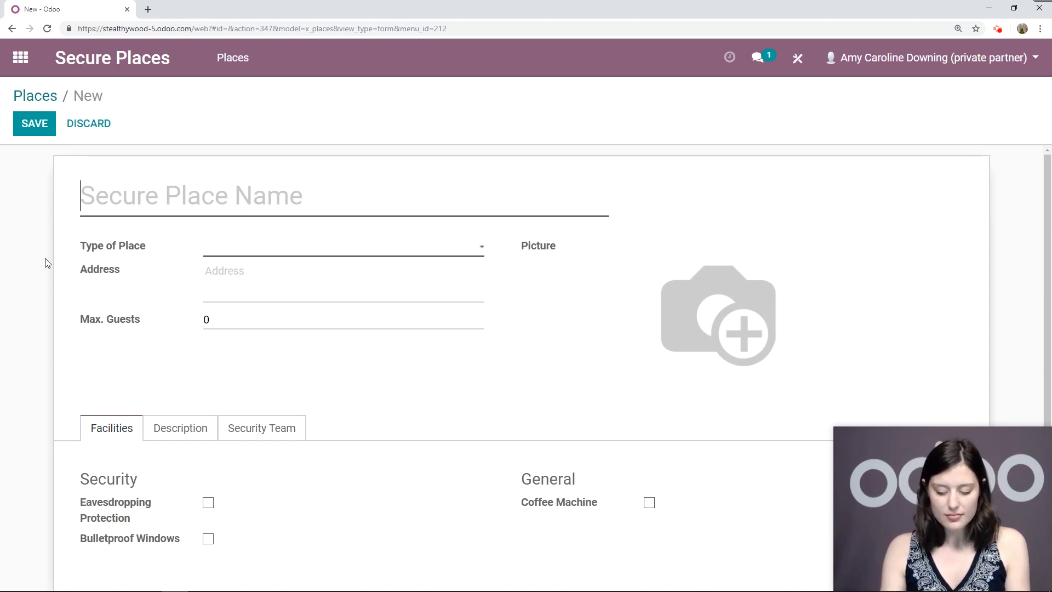
text(Red Eagle)
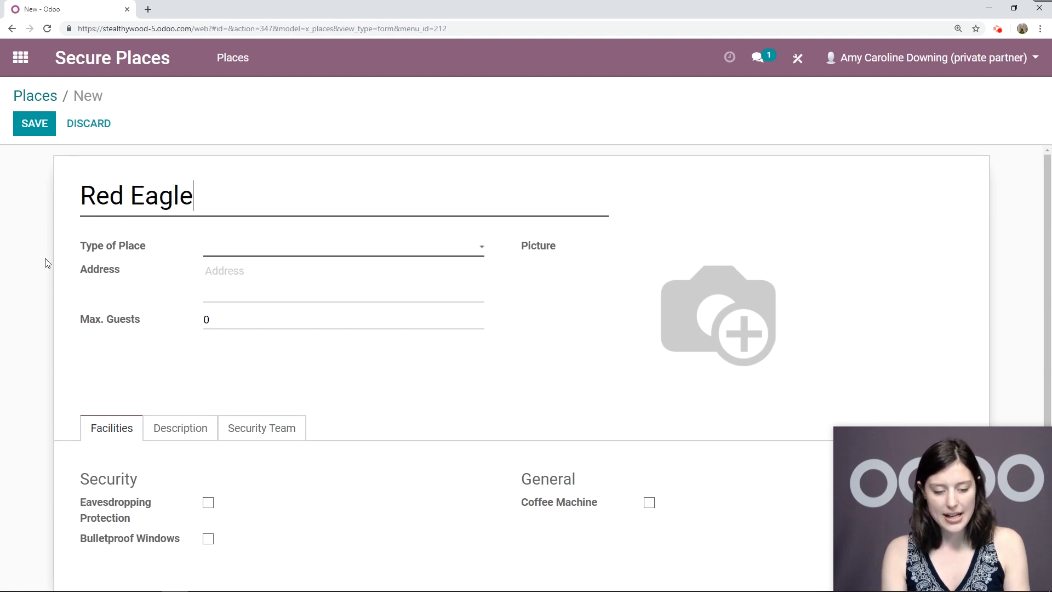
text( Hotel )
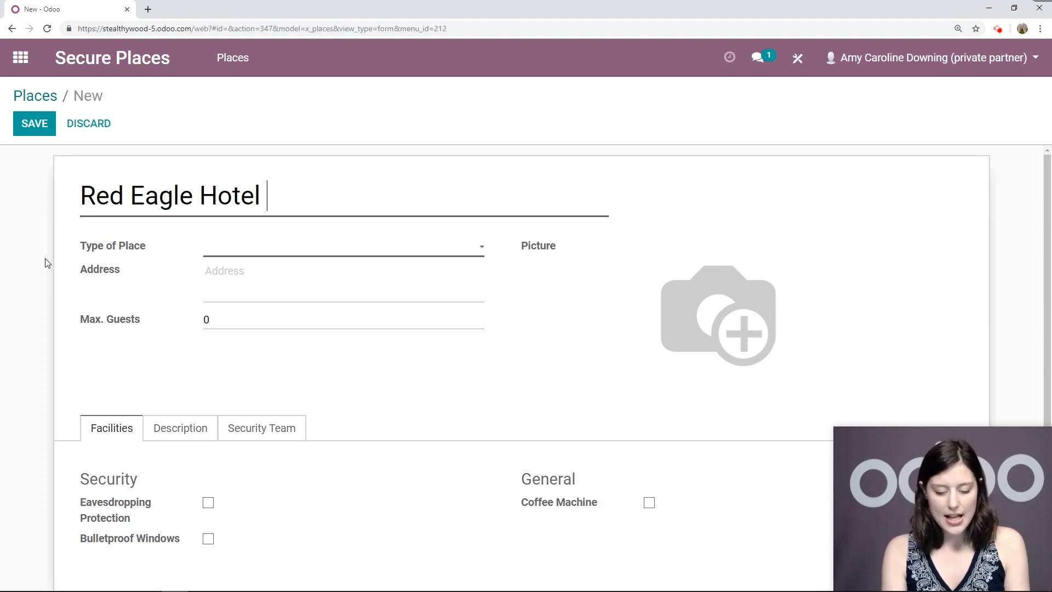
text(- Meeting Romm)
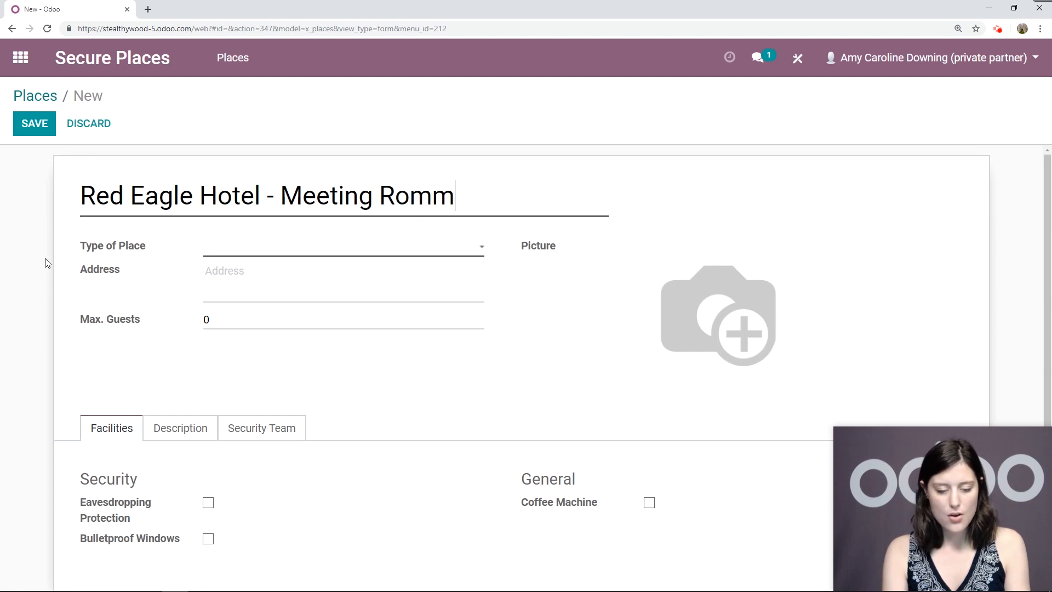
key(BackSpace)
key(BackSpace)
text(om )
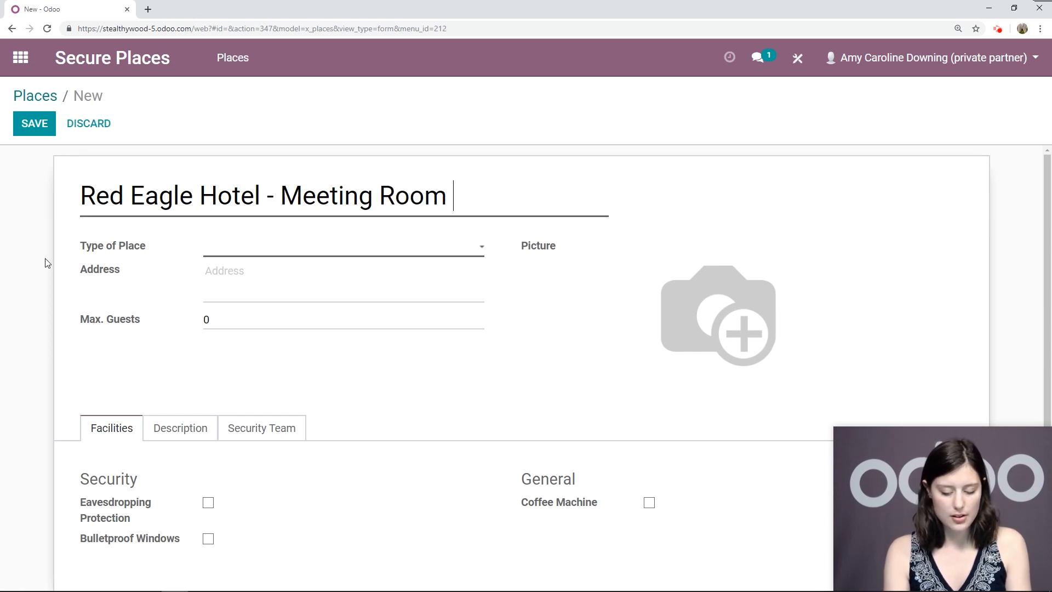
text(#1)
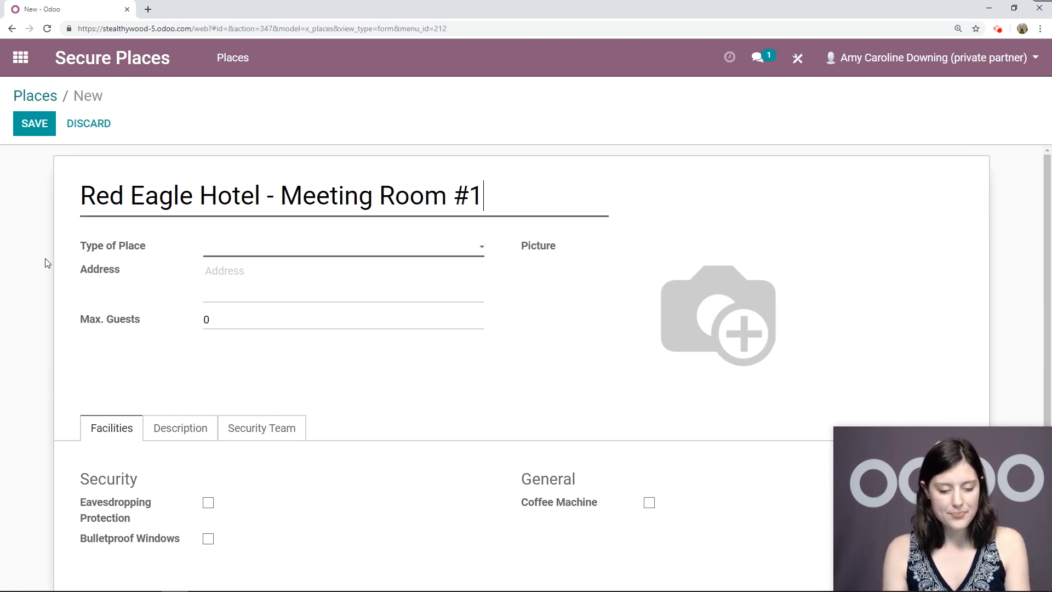
Set Type of Place to Meeting Room and paste in the hotel's street address
click(246, 251)
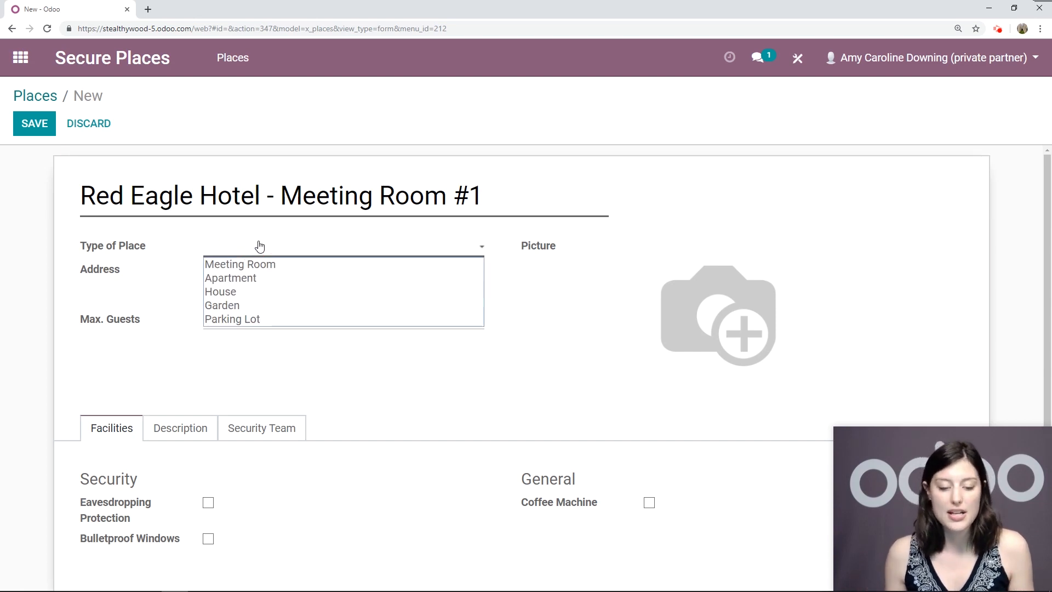
click(259, 244)
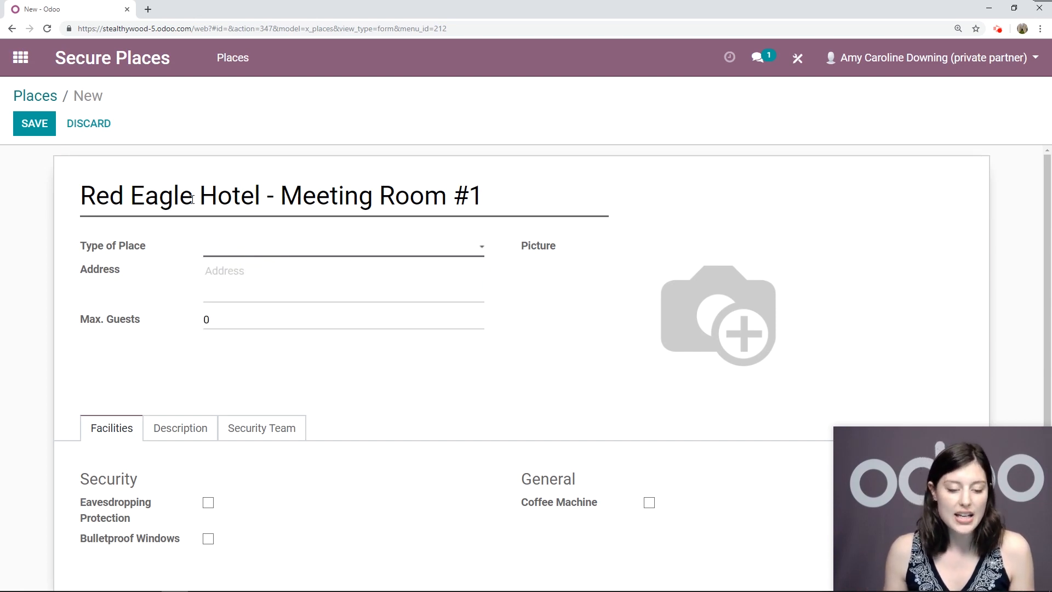
click(330, 253)
click(246, 264)
click(242, 281)
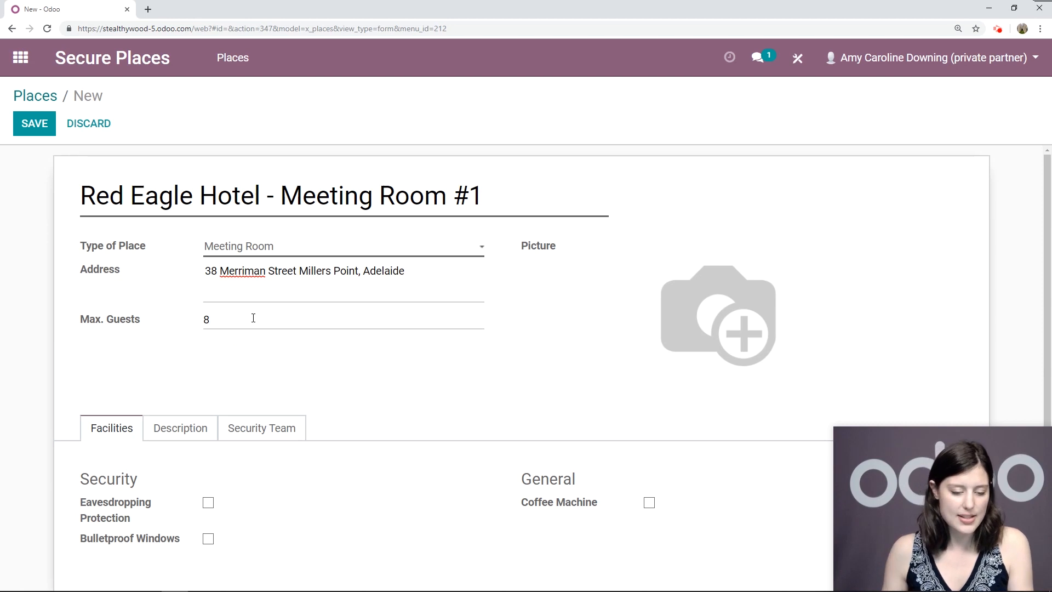
Tick Eavesdropping Protection and Coffee Machine
scroll(317, 350, down, 1)
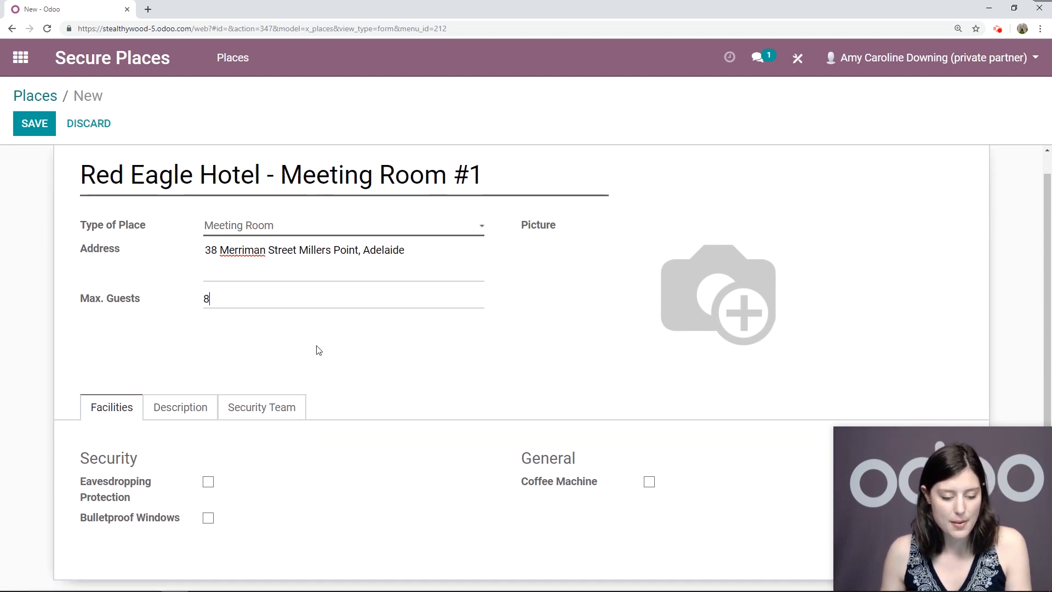
click(208, 482)
click(649, 483)
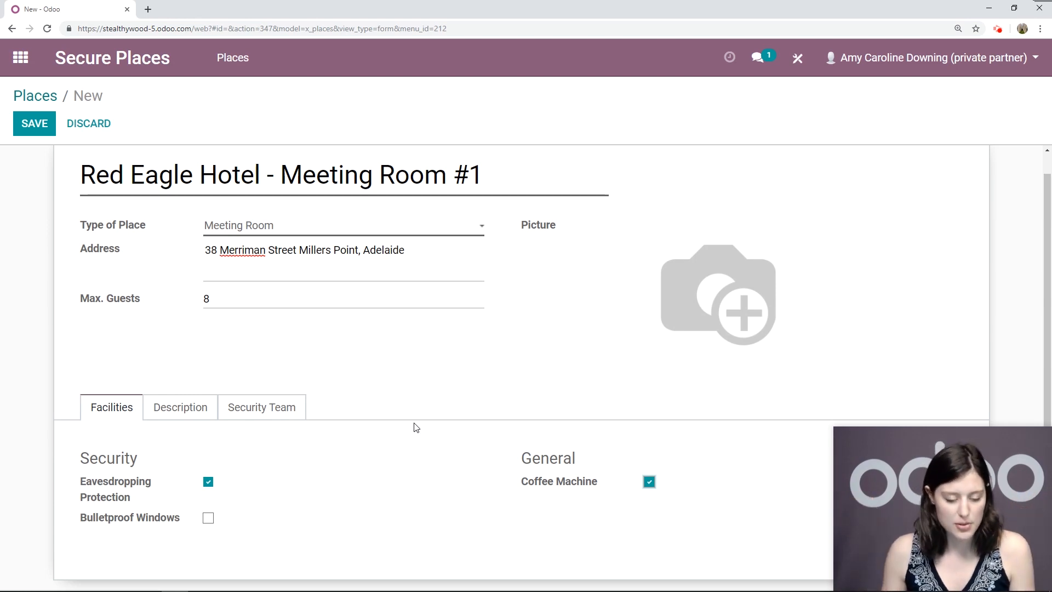
Write 'The best meeting room ever!' in the Description tab in bold mauve text
click(178, 410)
click(275, 486)
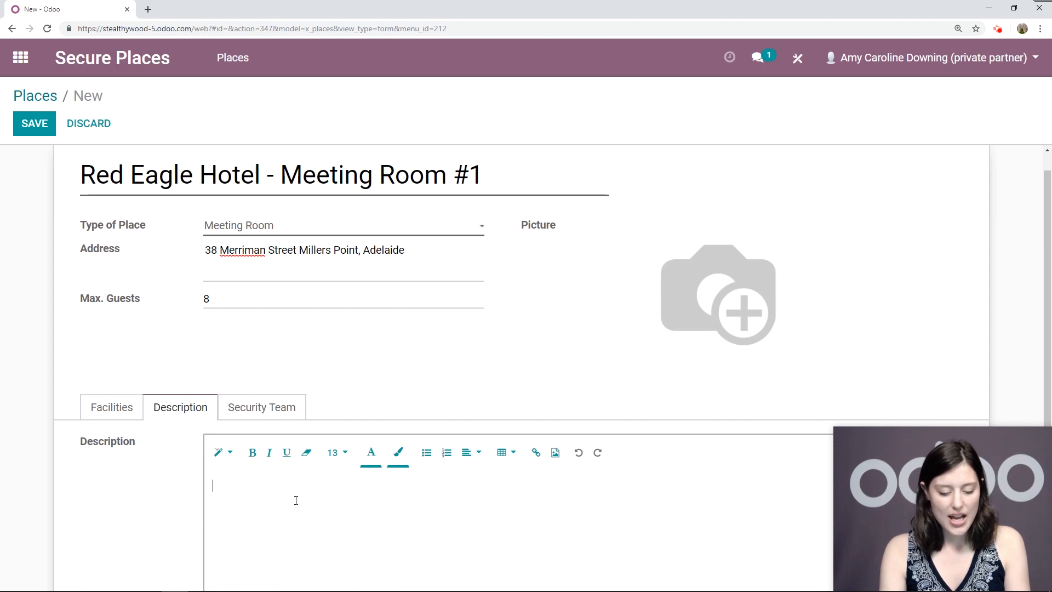
text(The best meeting room ever!)
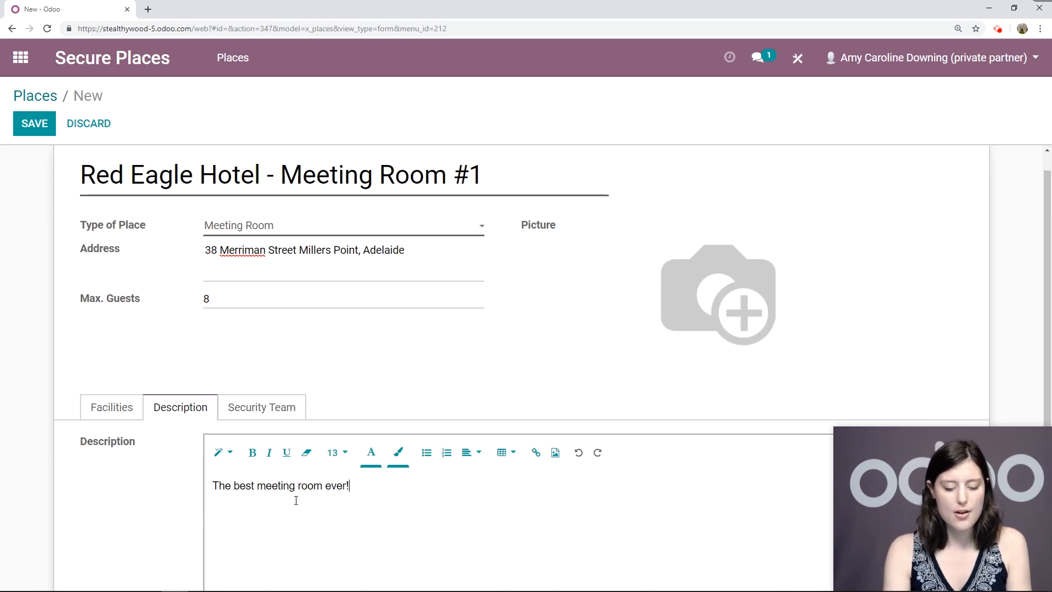
drag(389, 502, 199, 486)
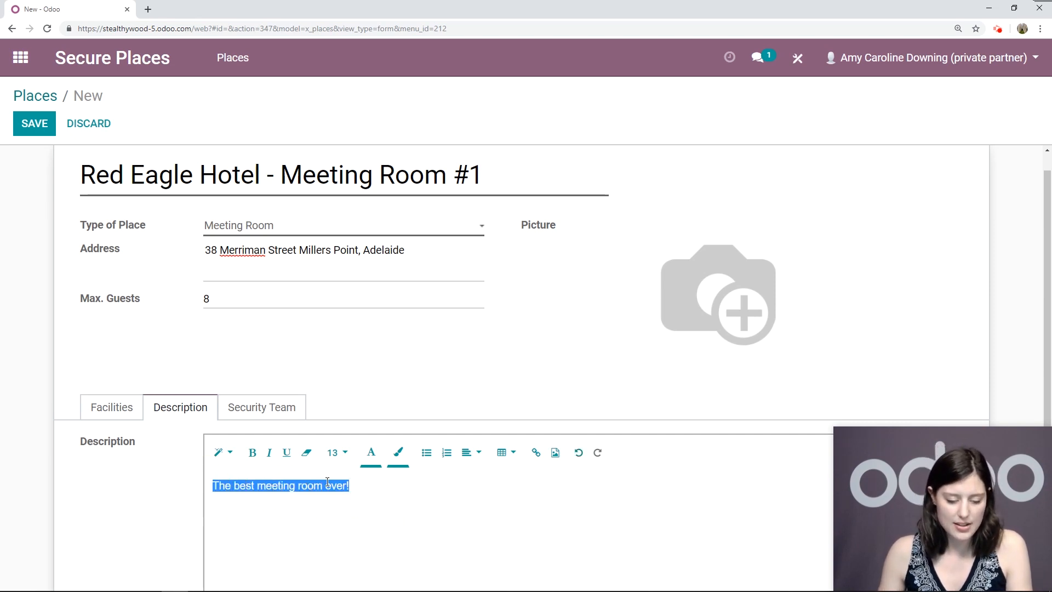
key(ctrl+b)
click(371, 452)
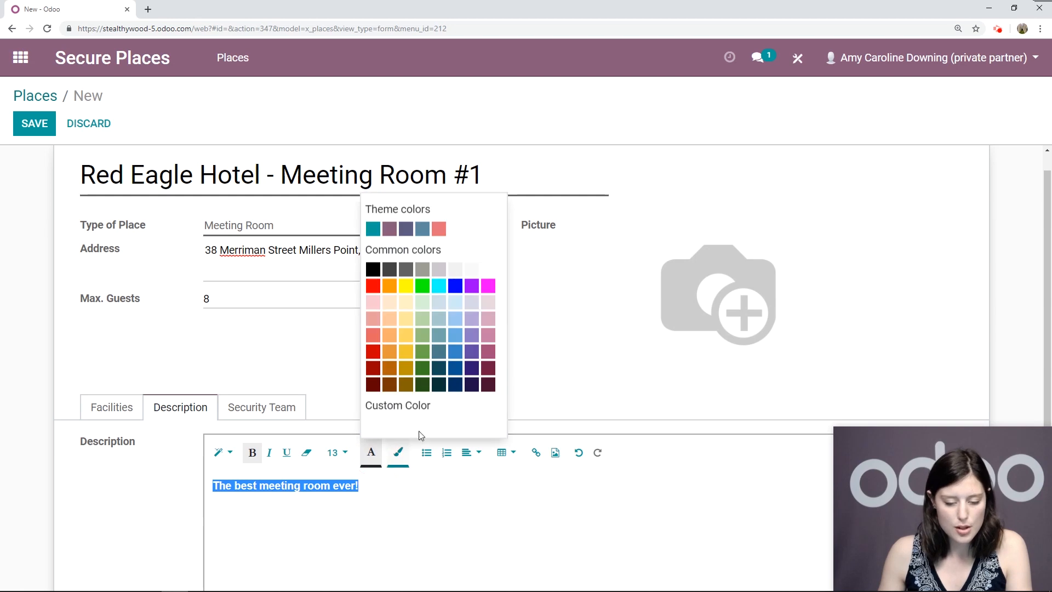
click(489, 351)
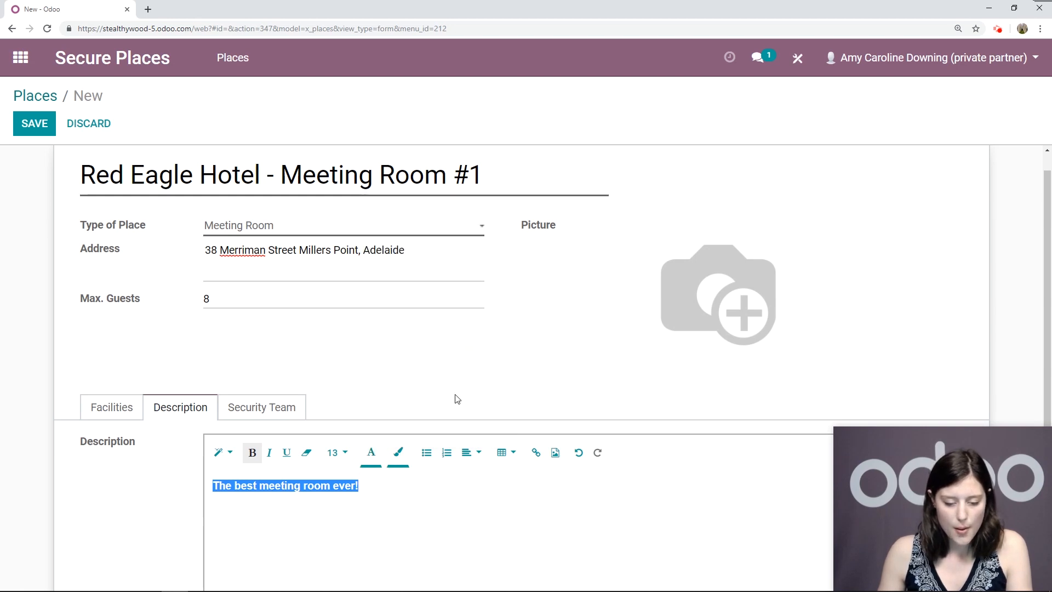
click(417, 512)
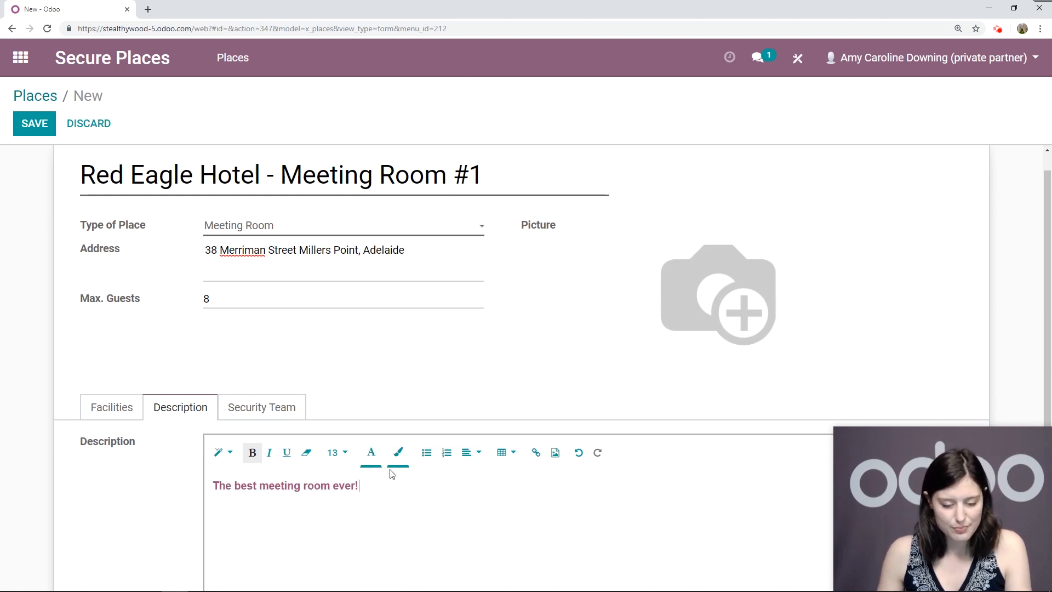
click(241, 407)
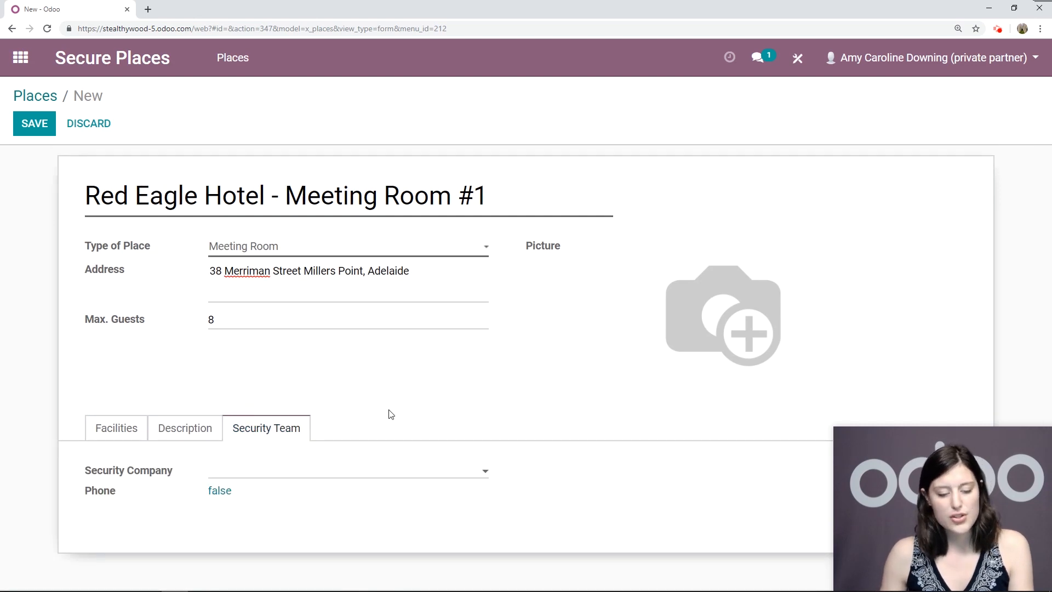
Create the contact The Jackson Group with its phone number and set it as Security Company
click(255, 476)
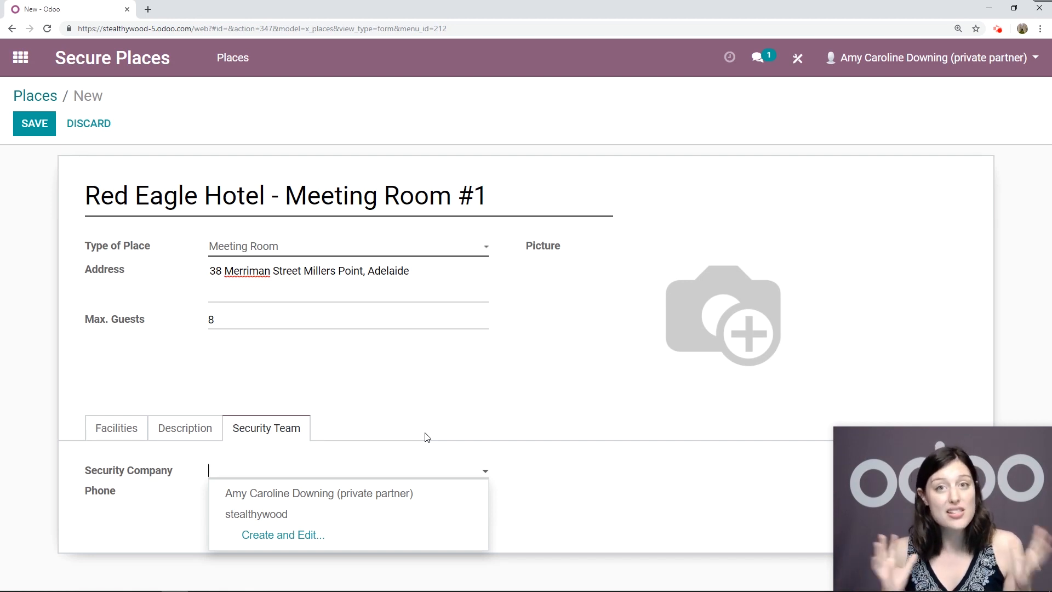
click(295, 540)
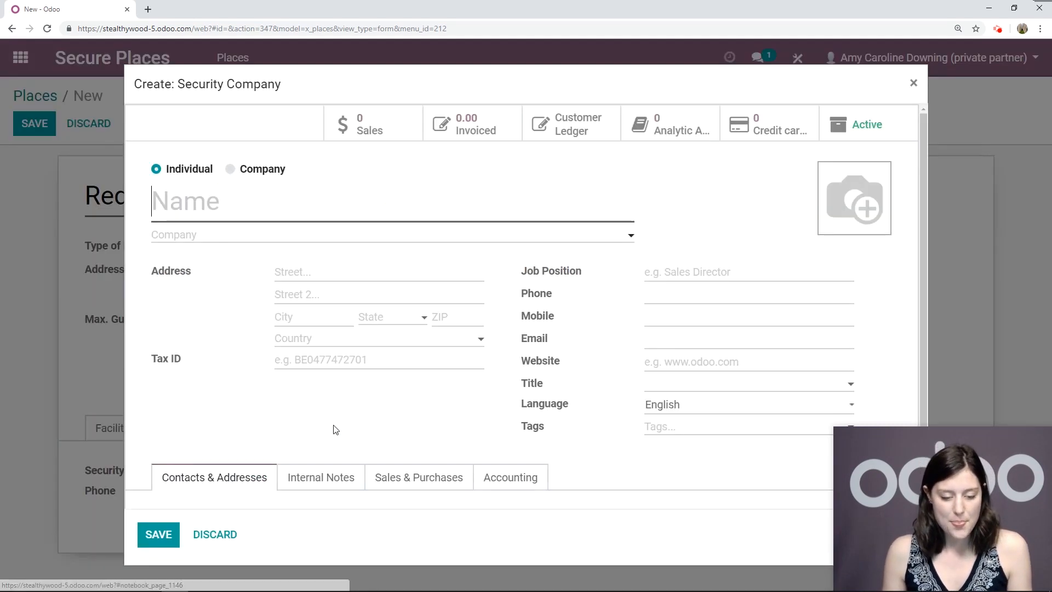
text(Jac)
key(BackSpace)
key(BackSpace)
key(BackSpace)
text(T)
key(BackSpace)
text(The Ha)
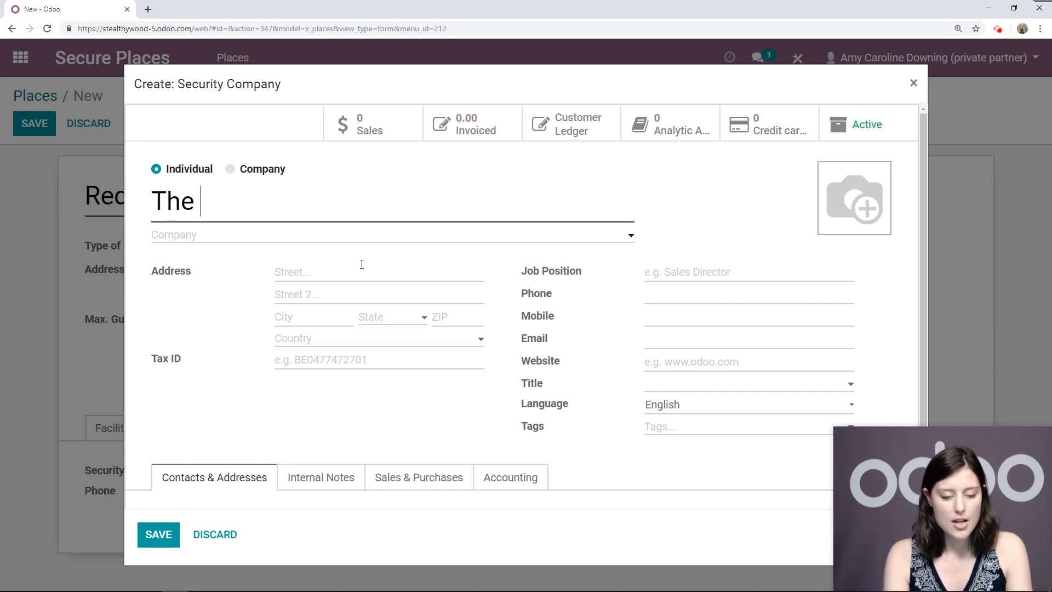
key(BackSpace)
key(BackSpace)
text(Jackson Group)
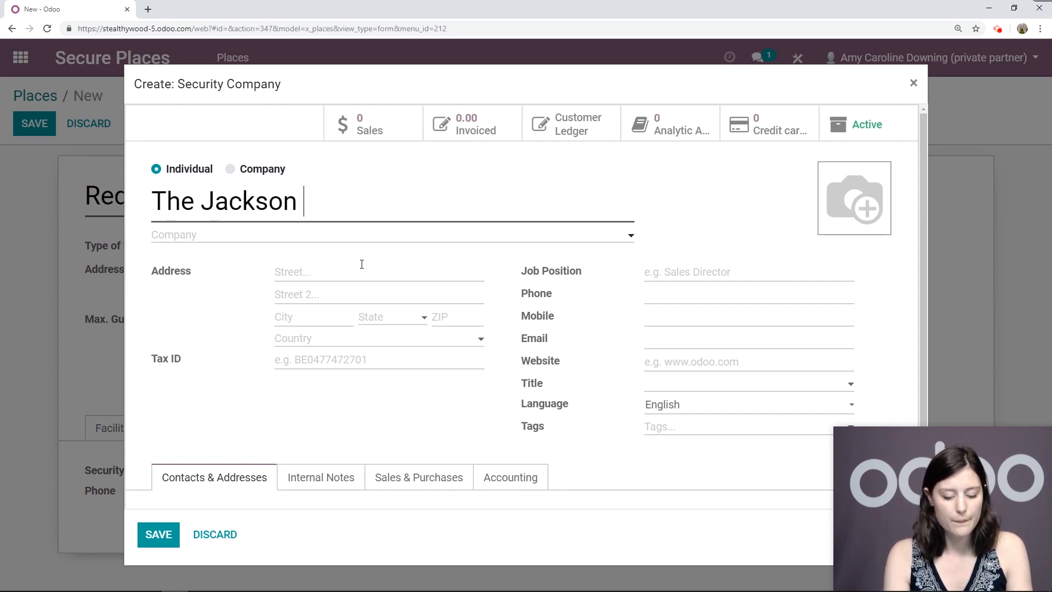
click(679, 297)
text(12345678900)
click(158, 535)
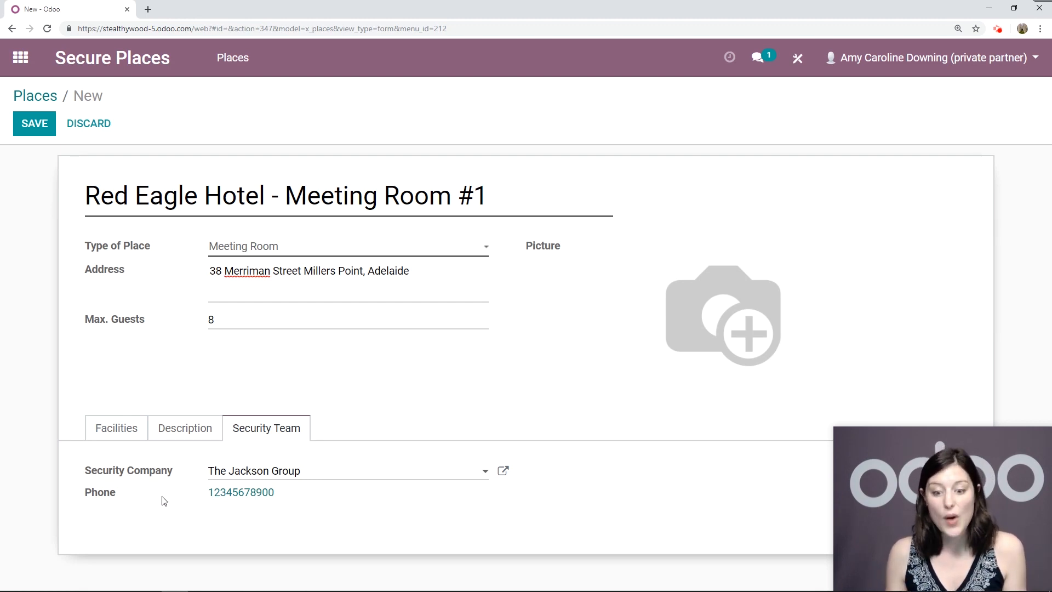
Set the Red Eagle Tower meeting room photo as the picture and save the record
mouse_move(692, 252)
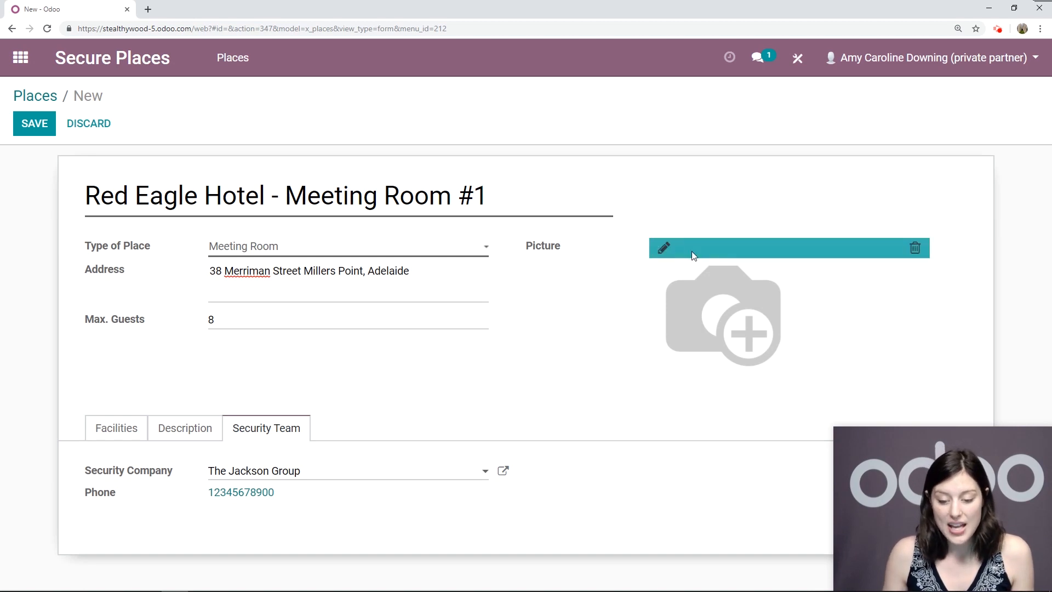
click(663, 248)
click(126, 162)
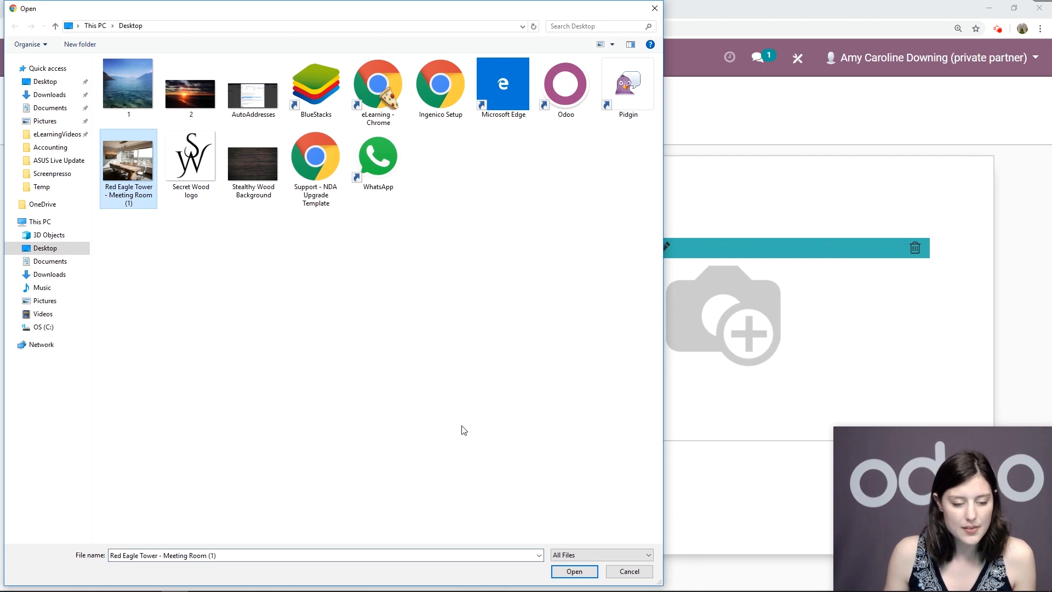
click(574, 571)
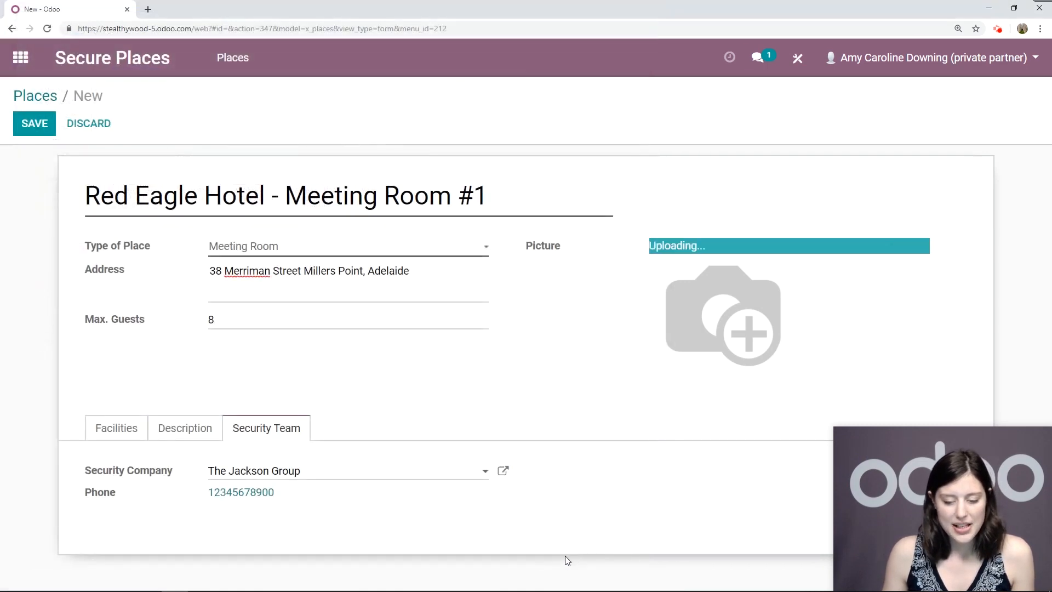
click(34, 133)
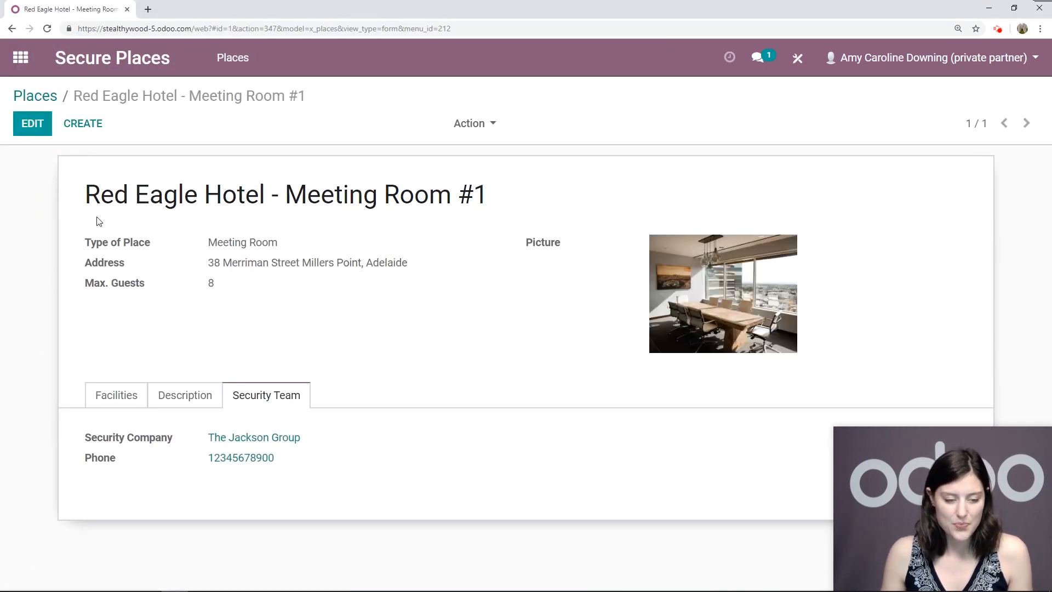
click(43, 96)
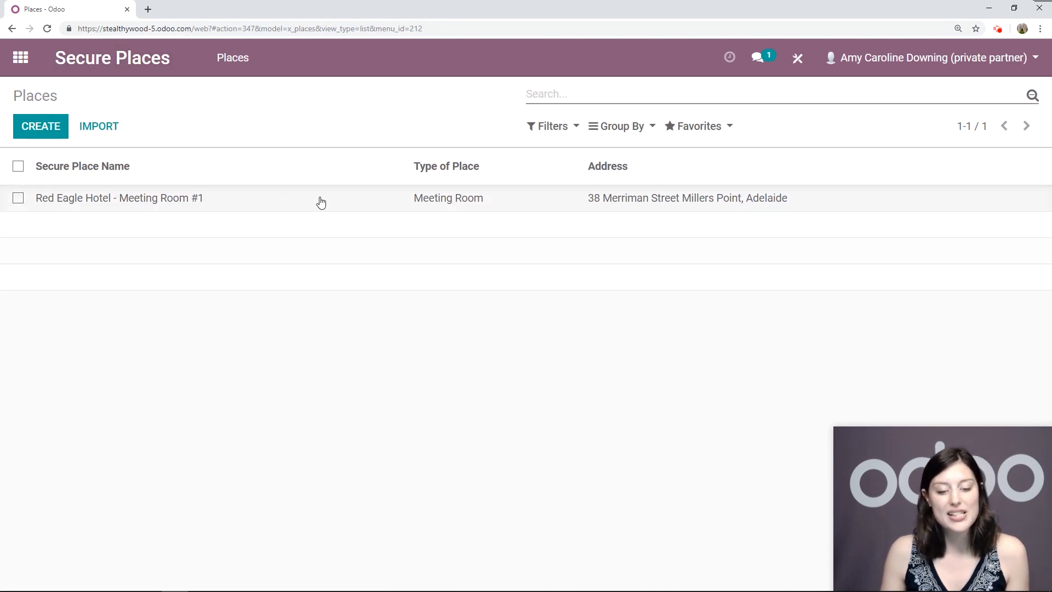
click(160, 201)
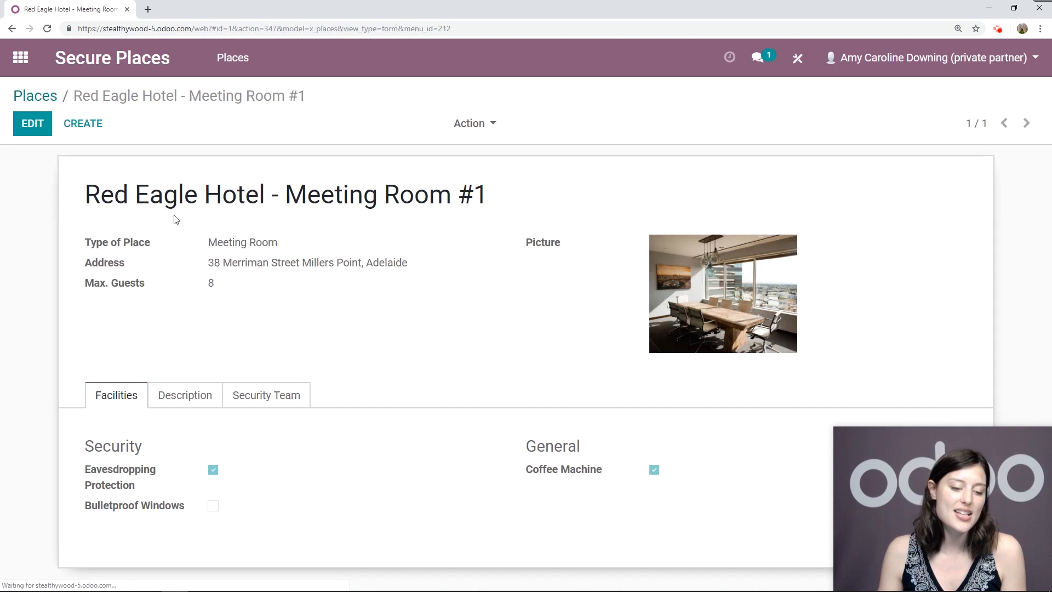
click(185, 394)
click(292, 399)
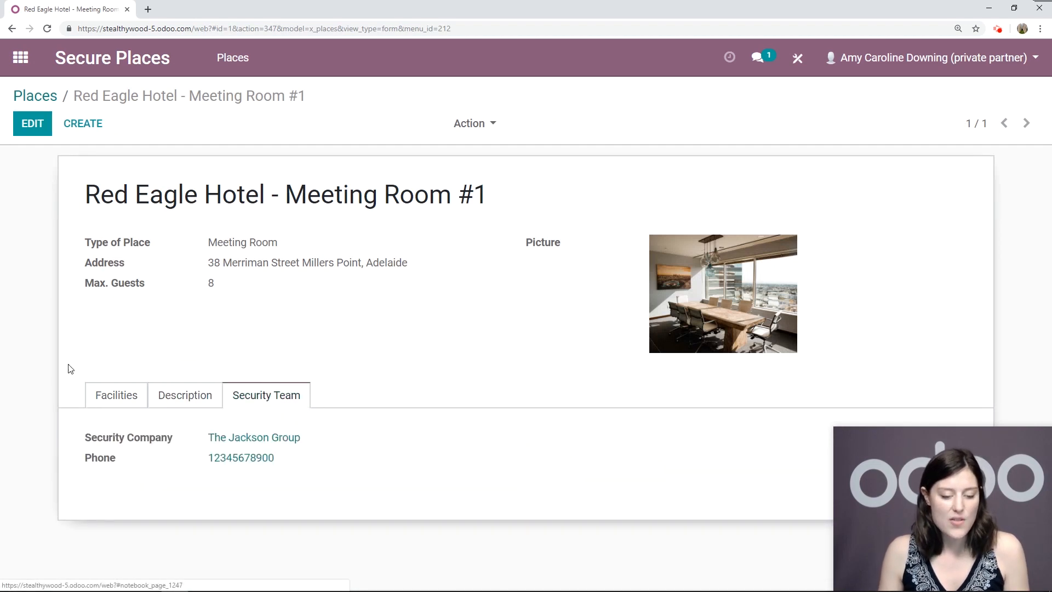